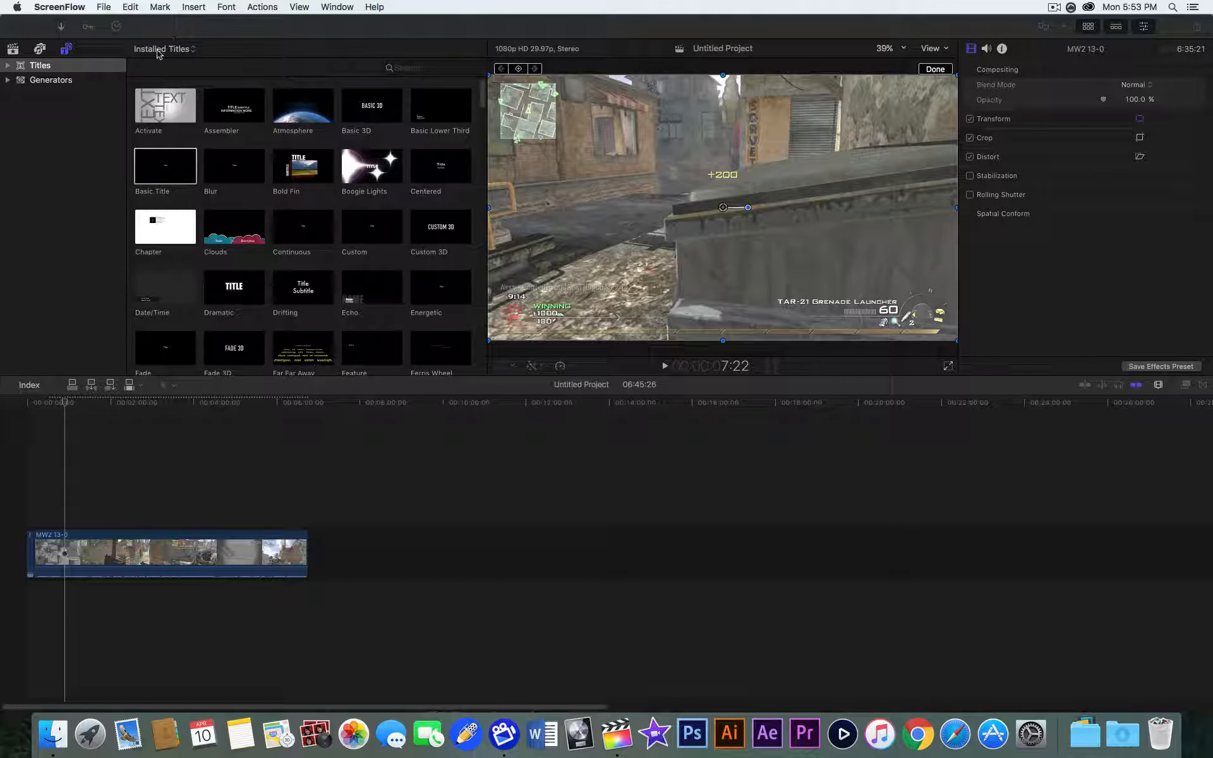
# Step: Browse the clips in the 10-2-16 event and look over the 40-14 – 1 footage
pyautogui.click(12, 51)
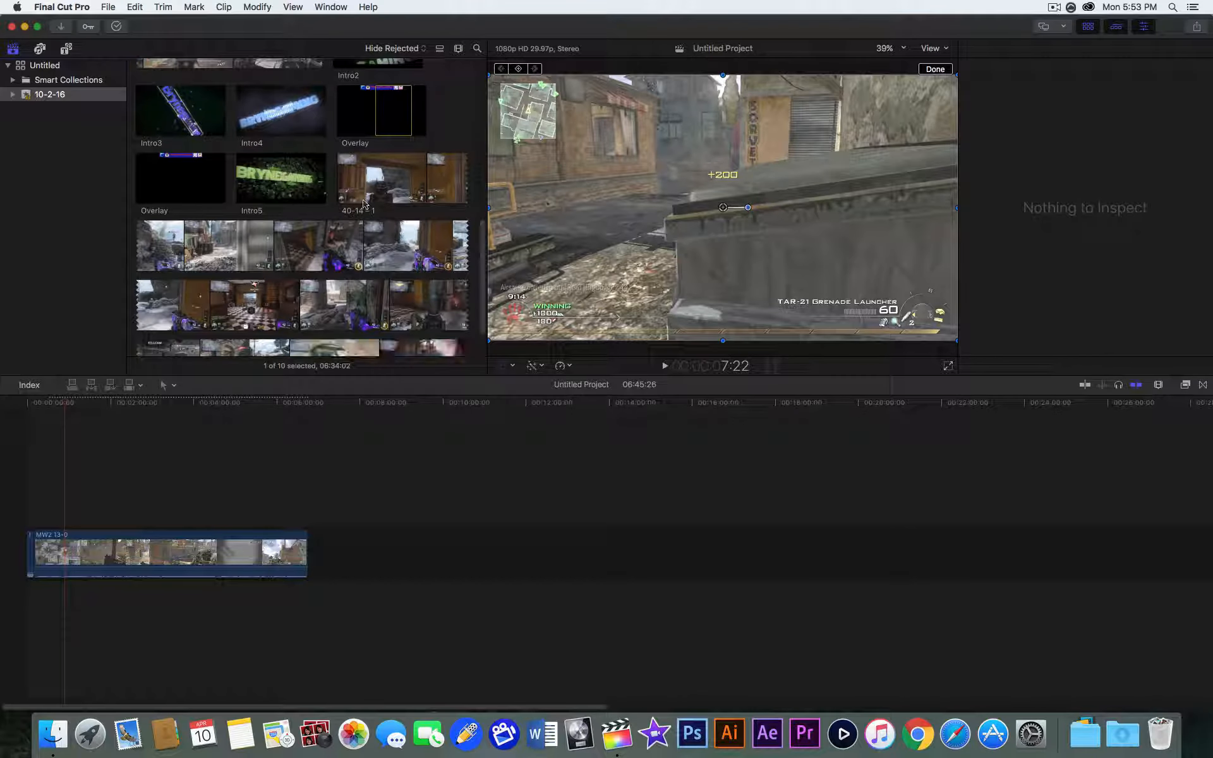
pyautogui.scroll(6, 386, 307)
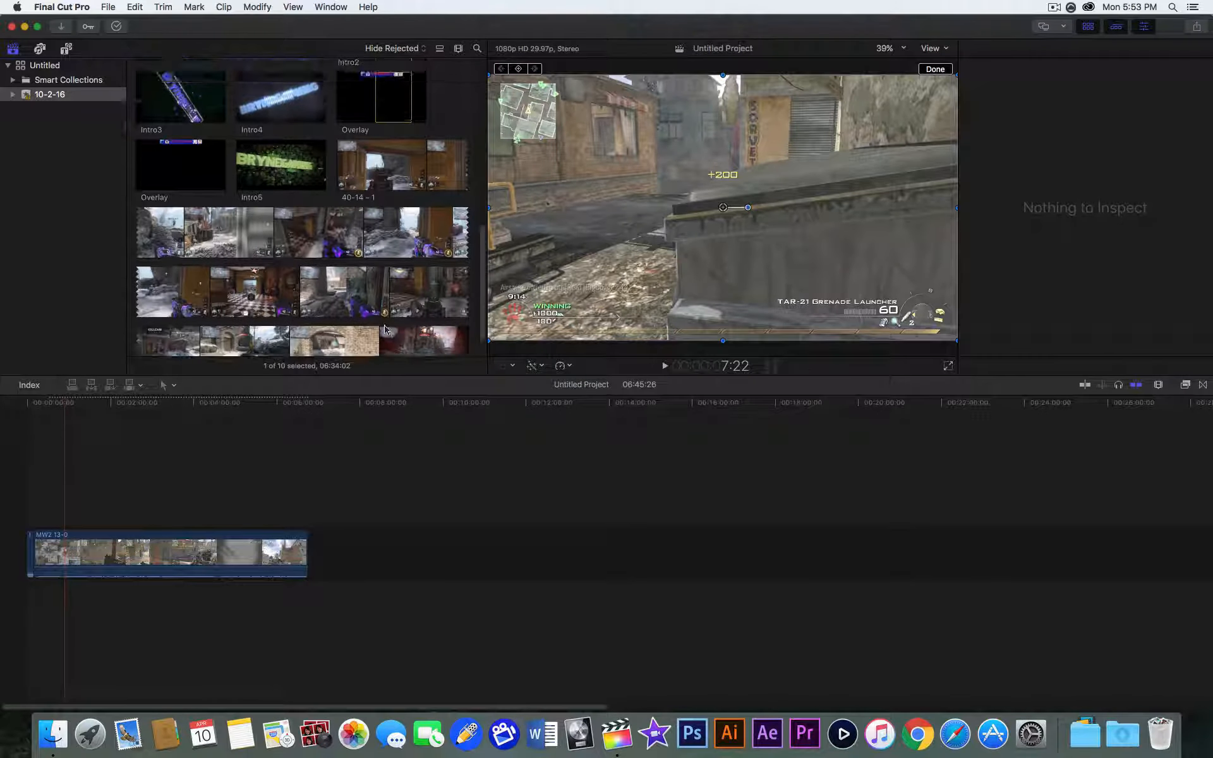
pyautogui.scroll(-6, 387, 307)
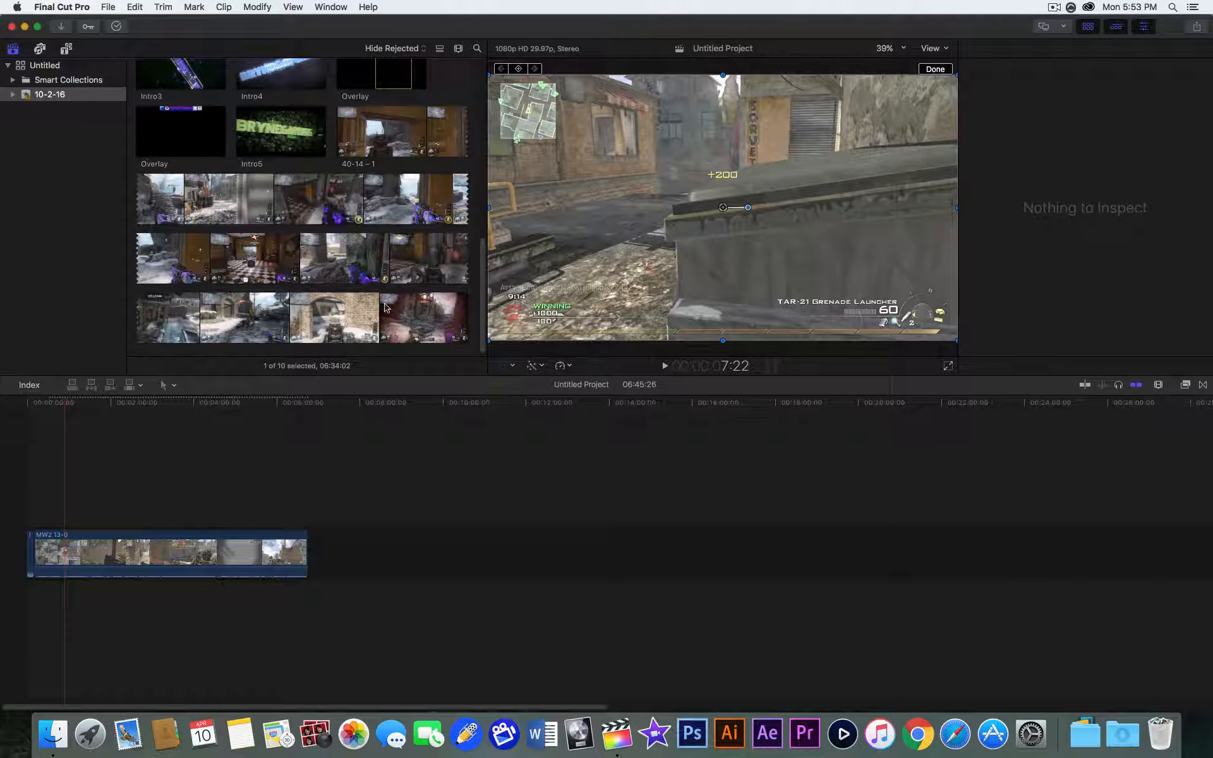
pyautogui.click(273, 488)
pyautogui.click(210, 501)
pyautogui.click(144, 510)
pyautogui.click(335, 302)
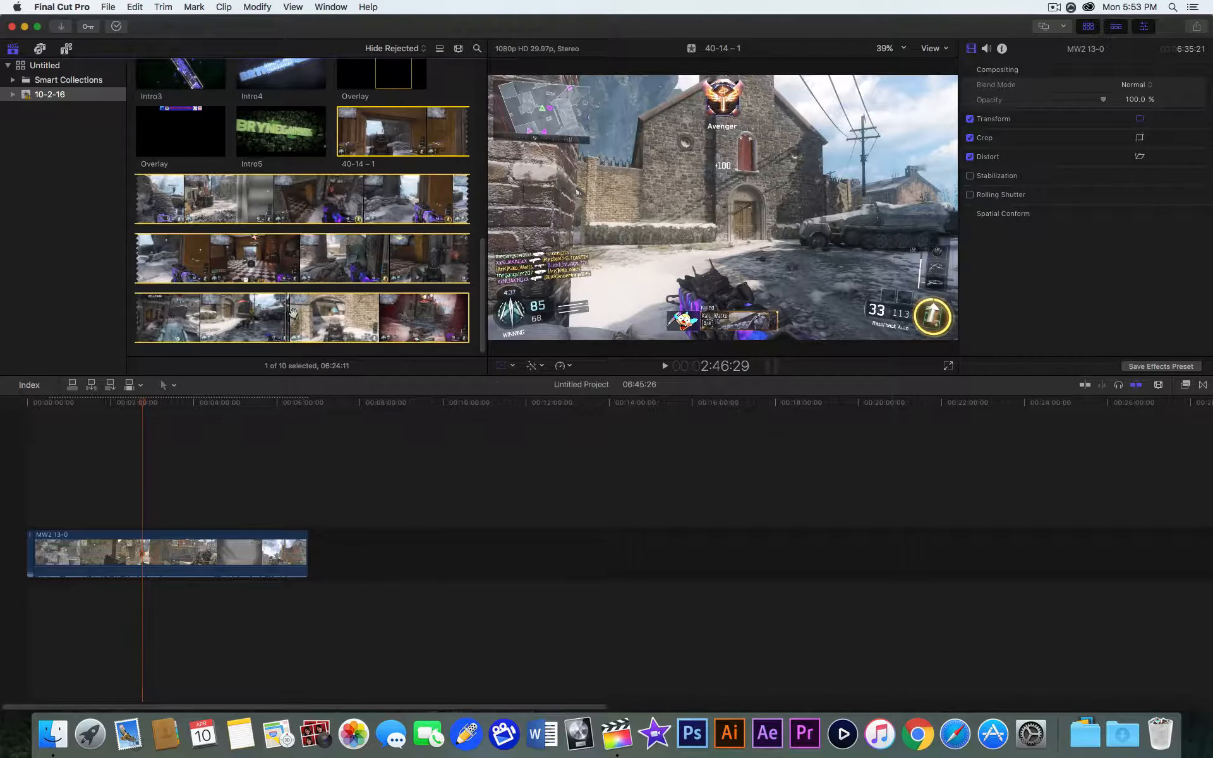
pyautogui.click(193, 564)
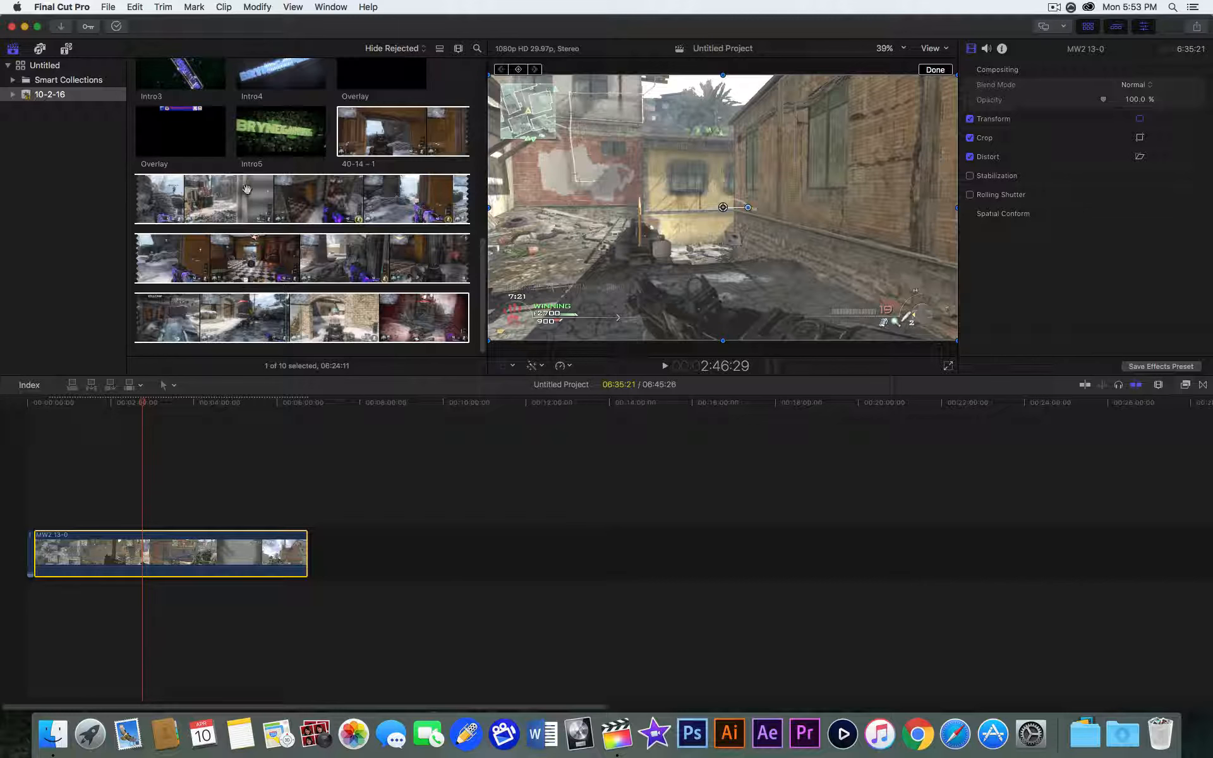
pyautogui.scroll(5, 246, 188)
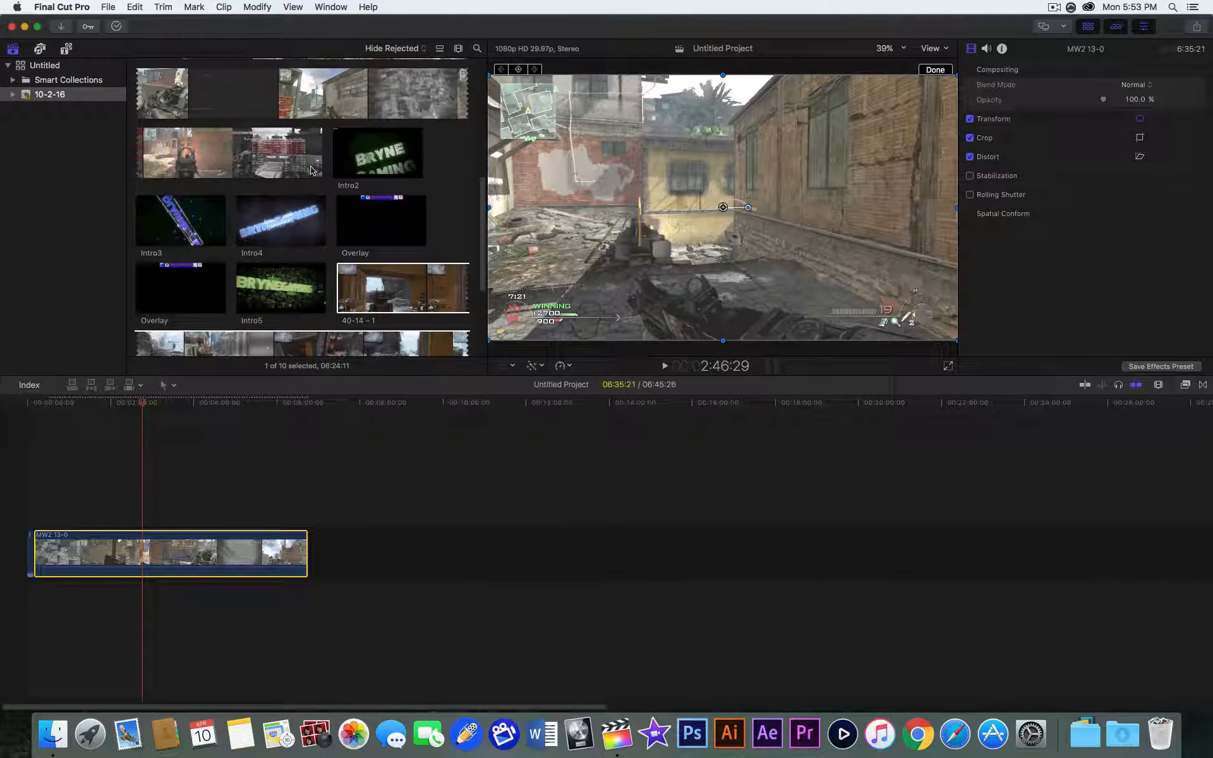
pyautogui.scroll(-5, 310, 169)
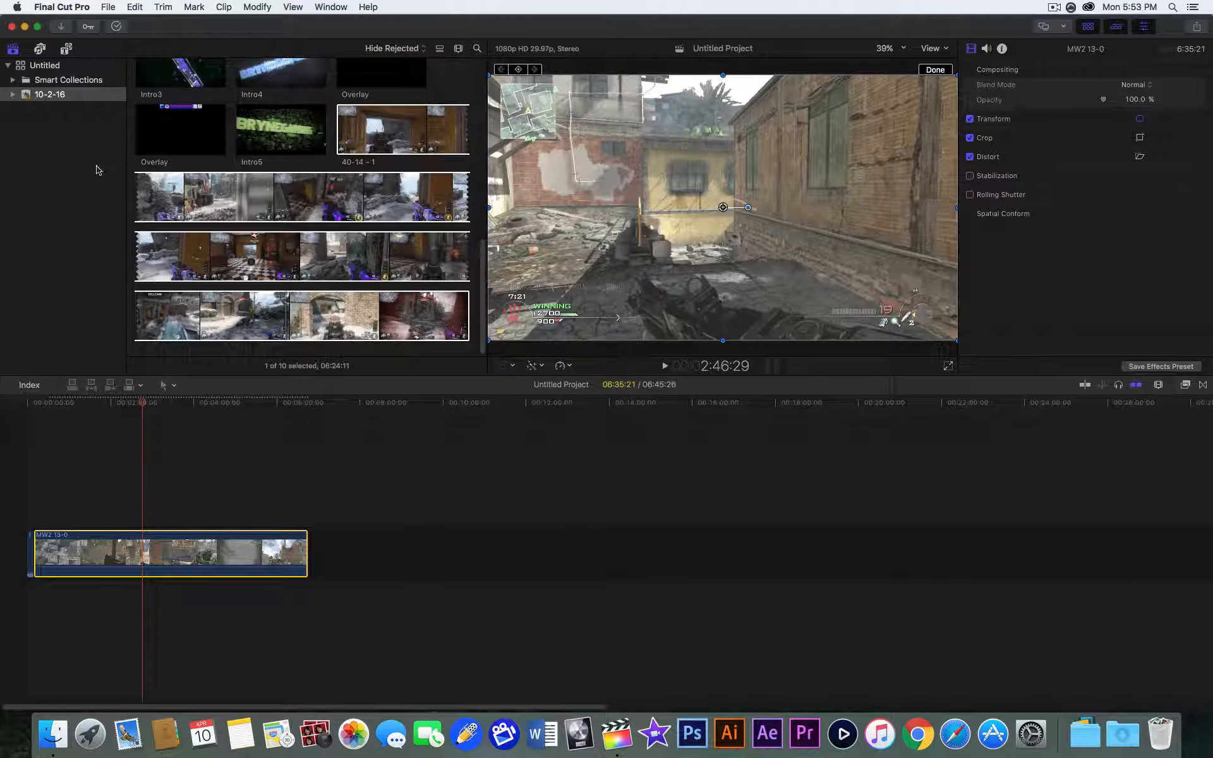
# Step: Look through the Desktop files available for media import and close the import window without importing
pyautogui.click(56, 30)
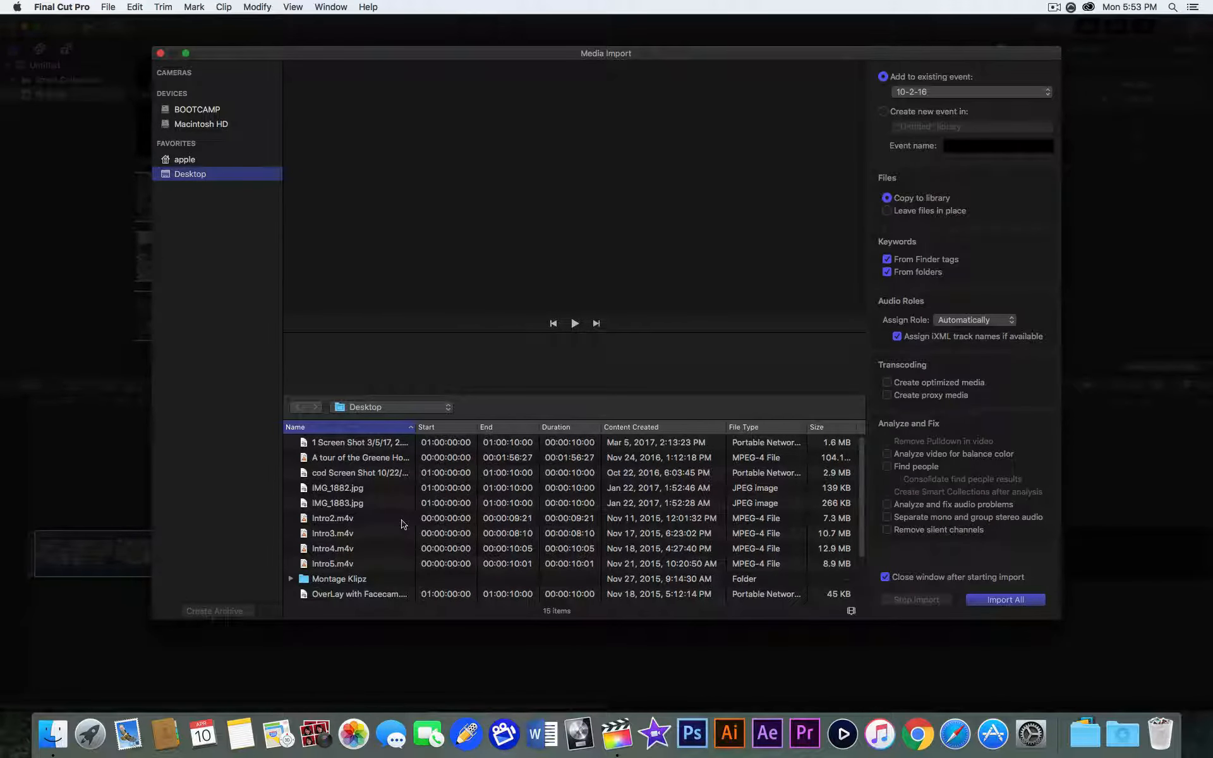
pyautogui.scroll(-3, 379, 512)
pyautogui.scroll(3, 350, 494)
pyautogui.click(161, 52)
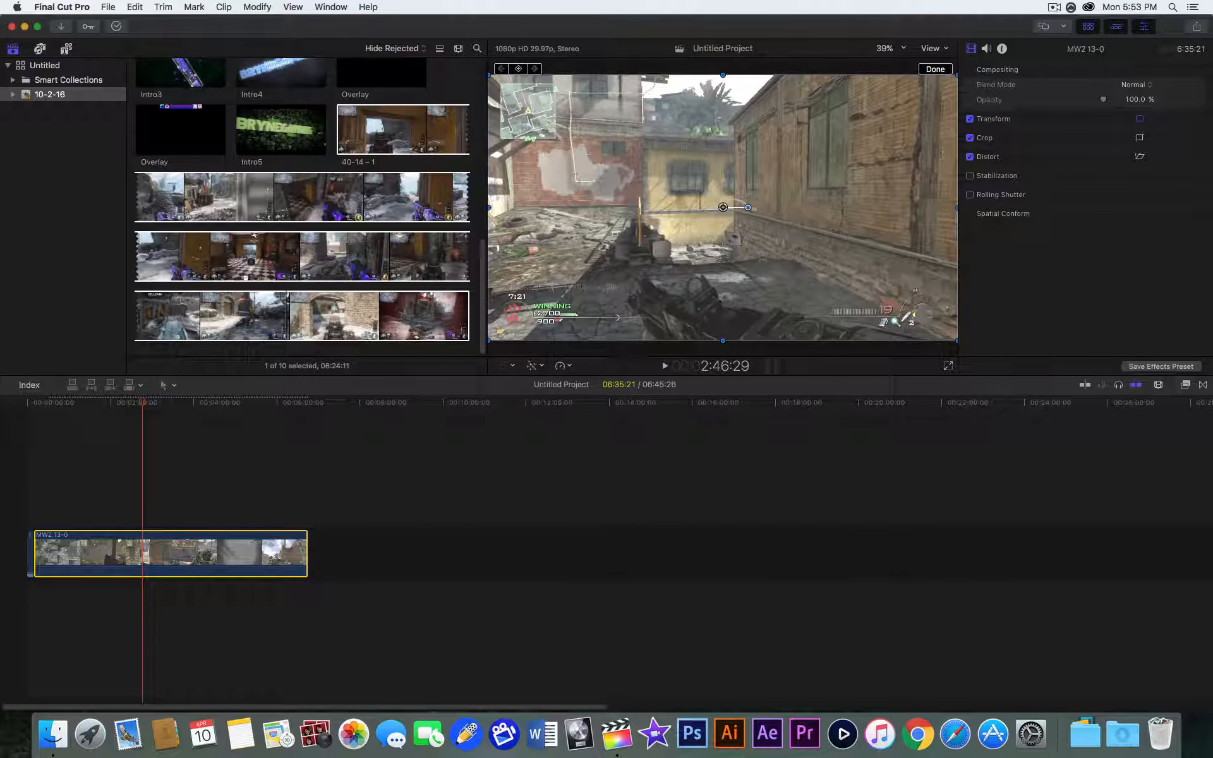
# Step: Park the playhead at 5:46:22 and slightly reduce the MW2 13-0 clip's frame height with the Transform controls
pyautogui.moveTo(292, 560)
pyautogui.mouseDown()
pyautogui.moveTo(572, 533)
pyautogui.moveTo(333, 539)
pyautogui.moveTo(422, 592)
pyautogui.moveTo(502, 568)
pyautogui.moveTo(284, 560)
pyautogui.mouseUp()
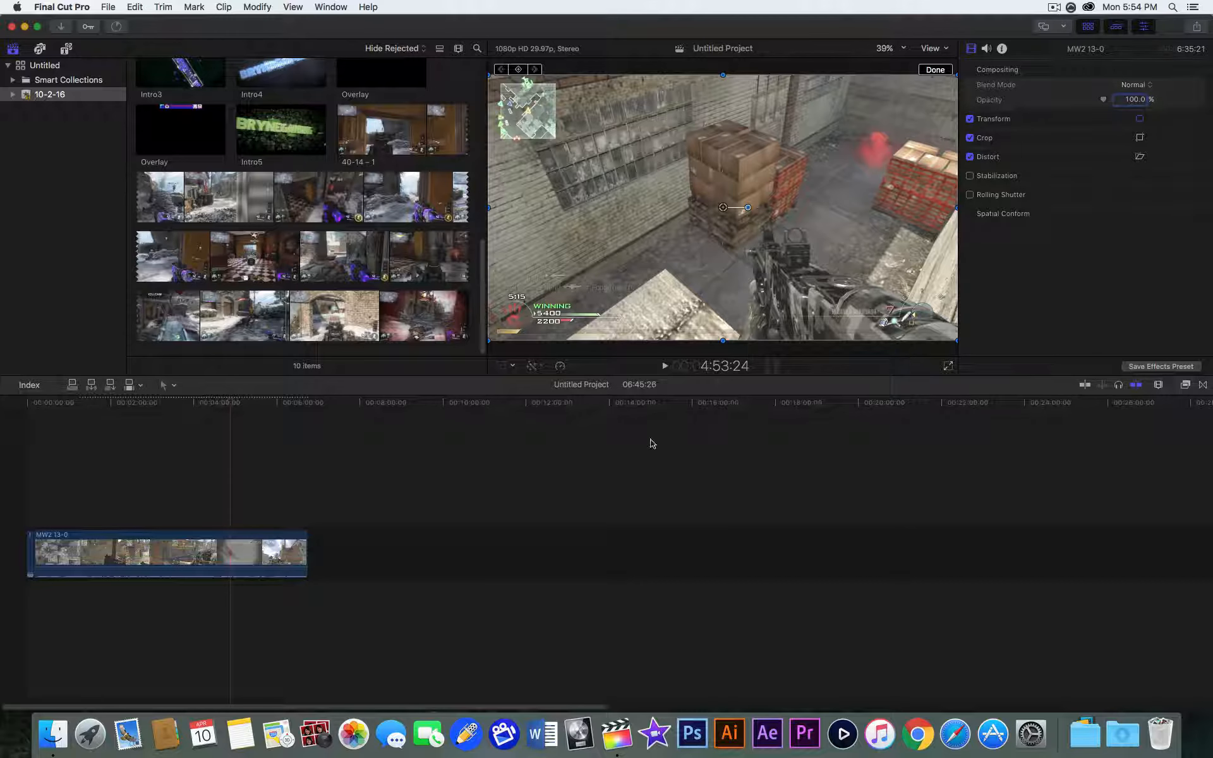
pyautogui.click(564, 473)
pyautogui.click(268, 504)
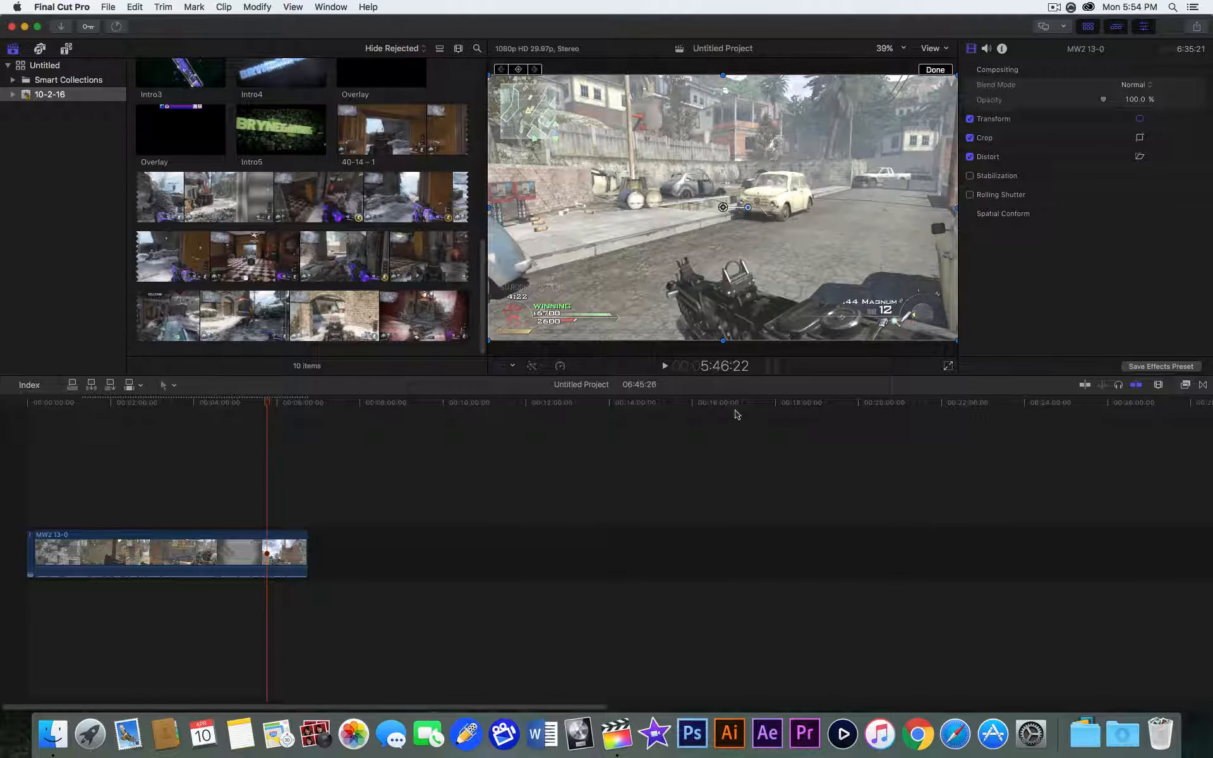
pyautogui.click(505, 365)
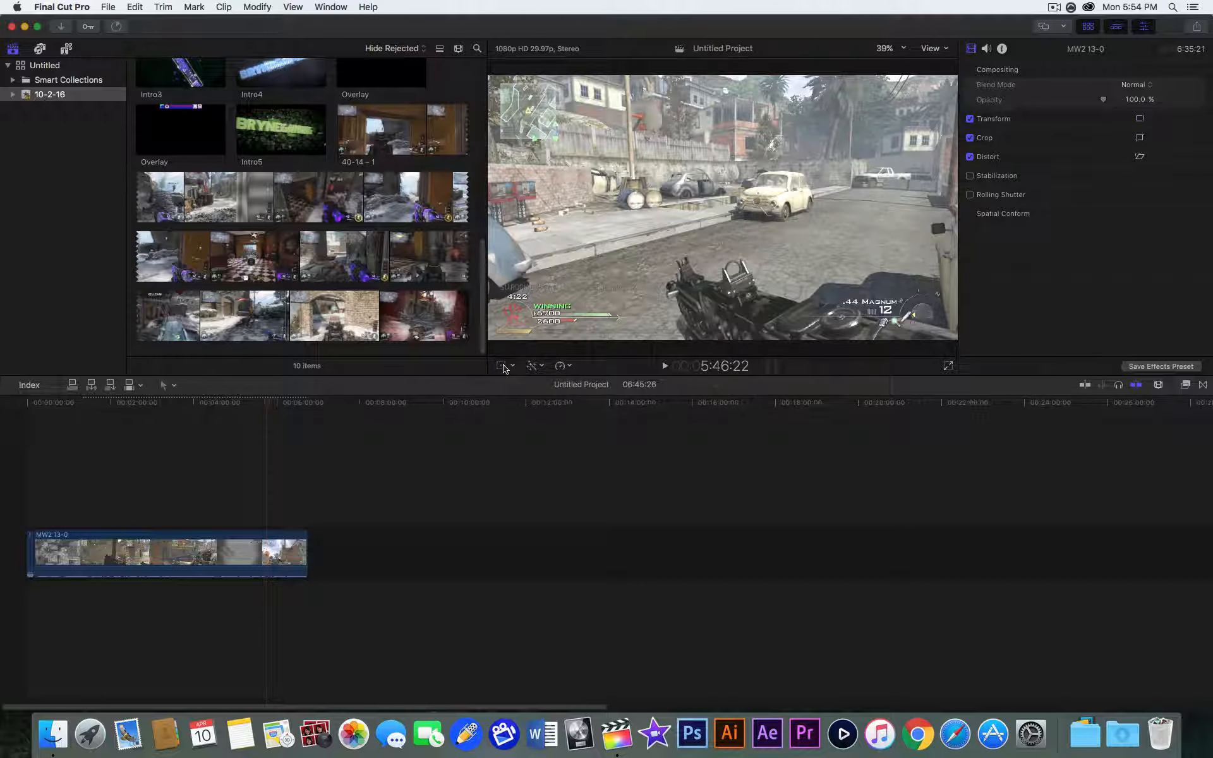
pyautogui.moveTo(722, 340)
pyautogui.mouseDown()
pyautogui.moveTo(718, 283)
pyautogui.moveTo(699, 340)
pyautogui.mouseUp()
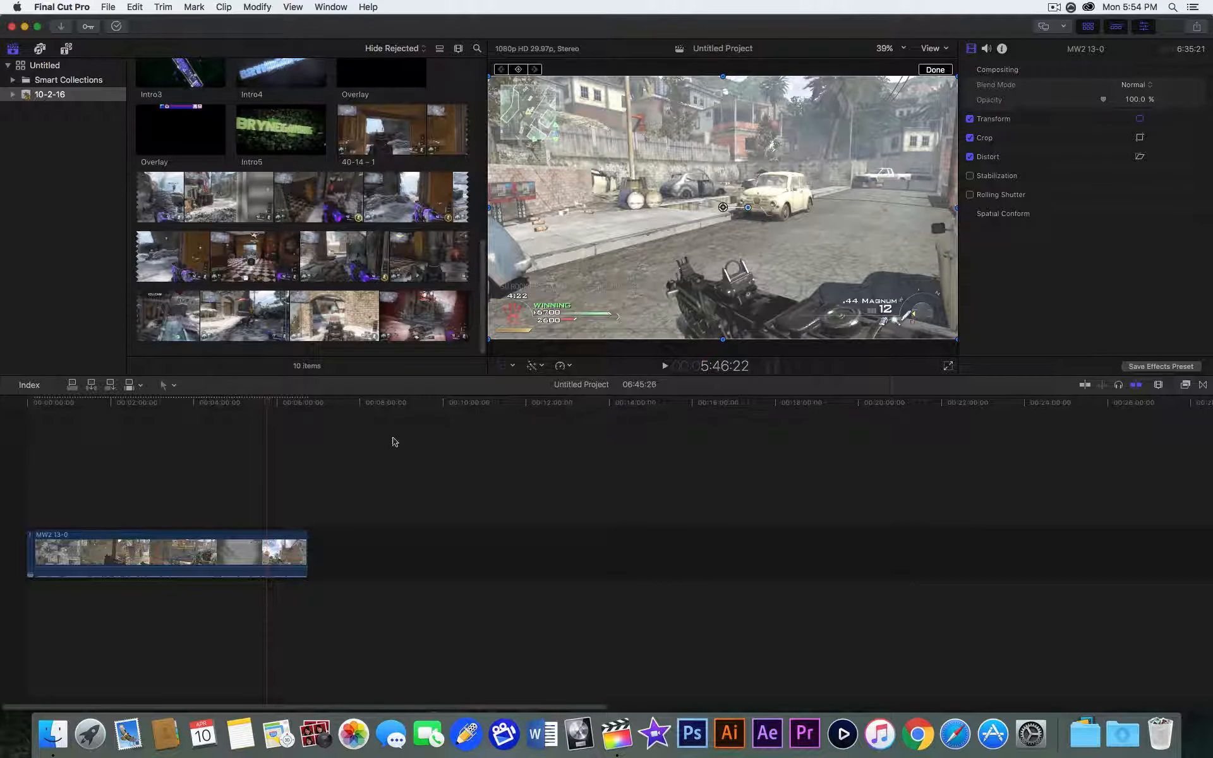
# Step: Place the playhead at 10:05, the start of the MW2 13-0 clip, and open the Record Voiceover window beside the browser clips
pyautogui.click(219, 506)
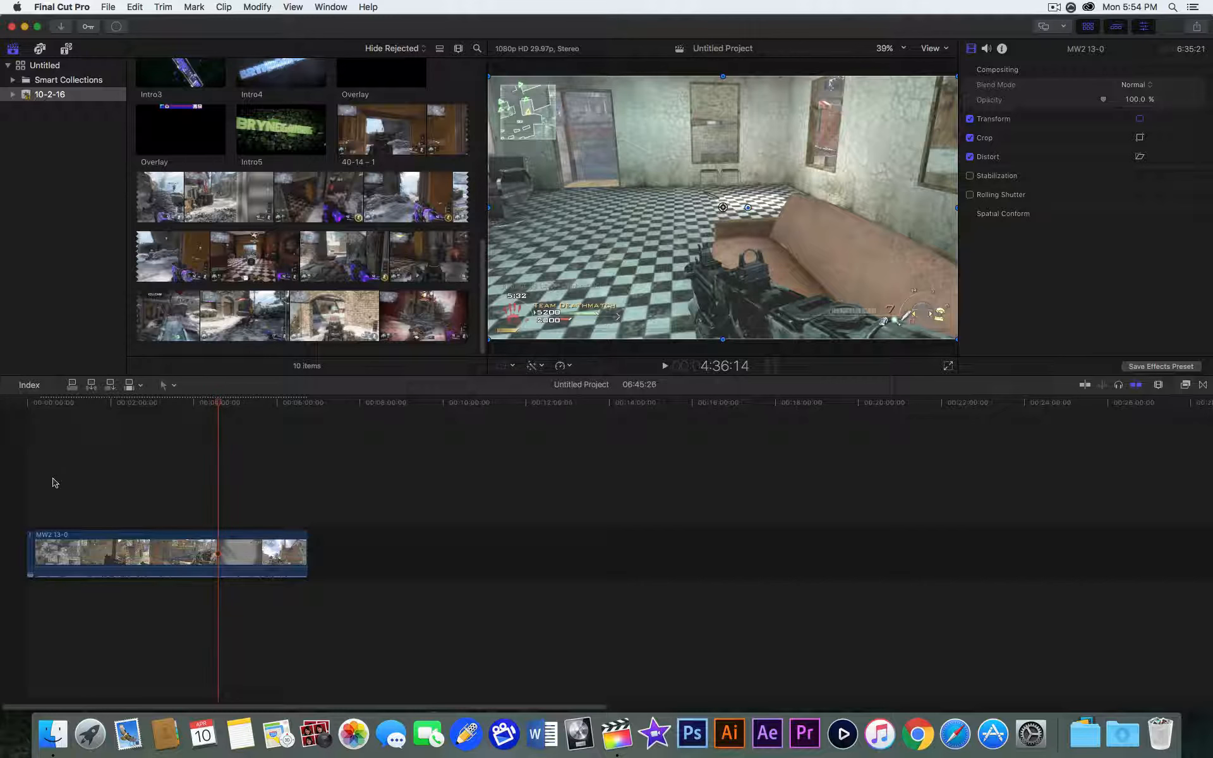
pyautogui.click(35, 509)
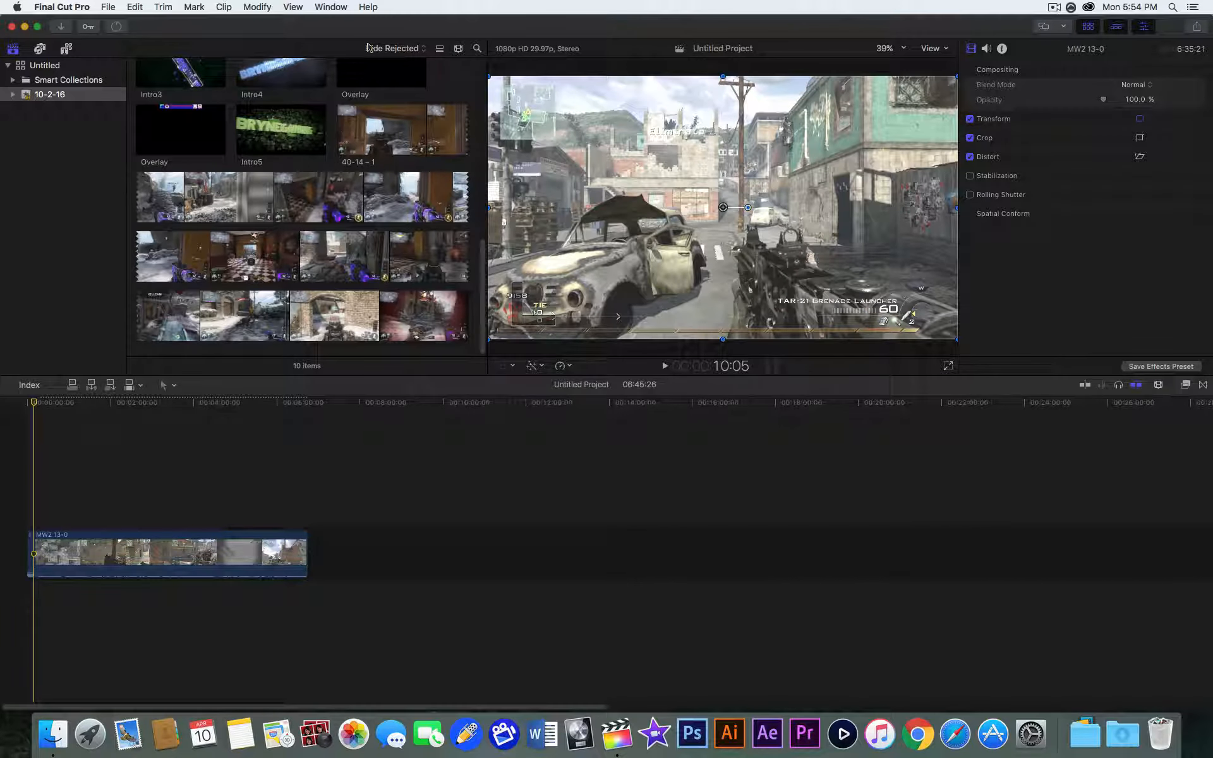
pyautogui.click(341, 6)
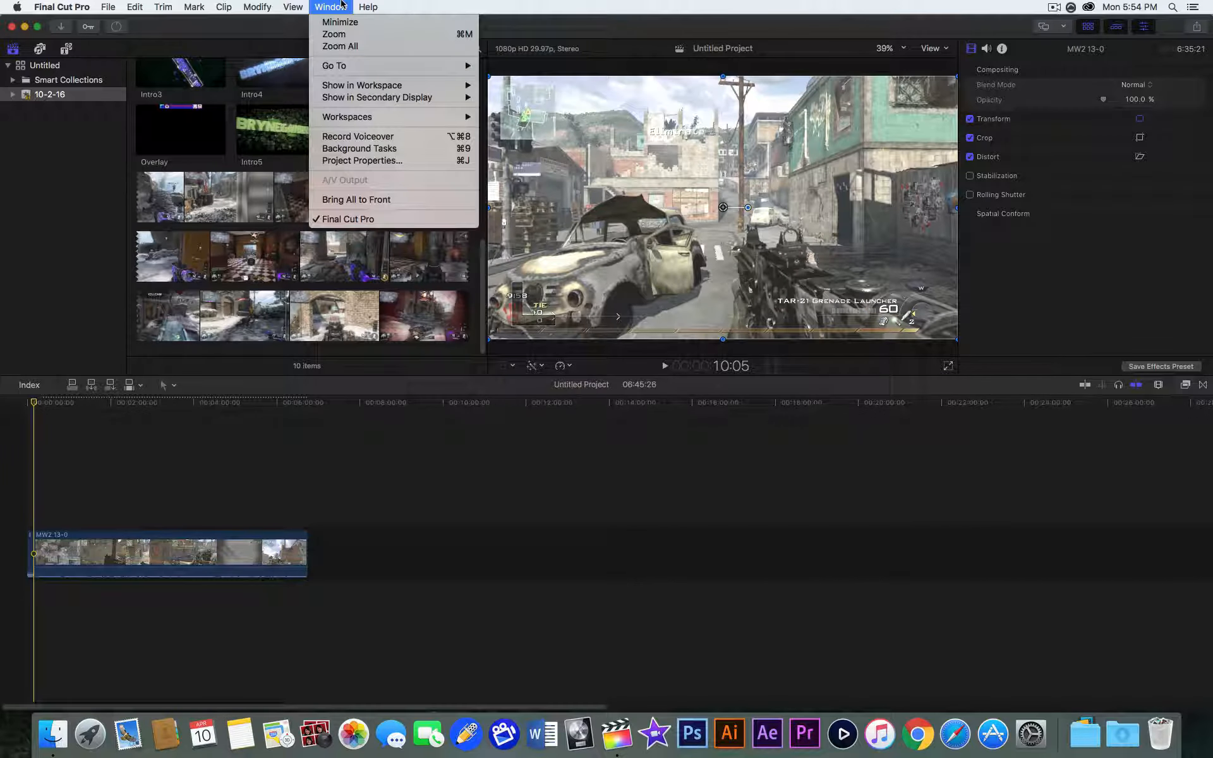
pyautogui.click(351, 137)
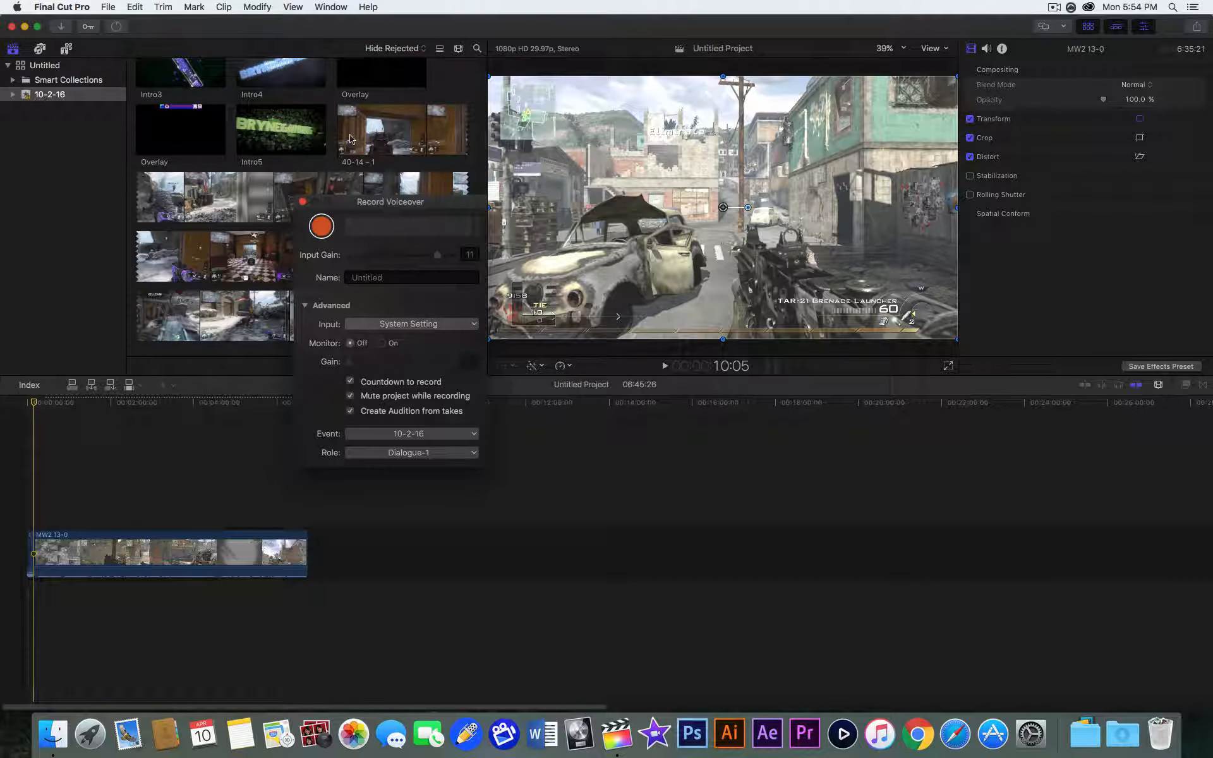
pyautogui.moveTo(352, 211); pyautogui.dragTo(584, 275)
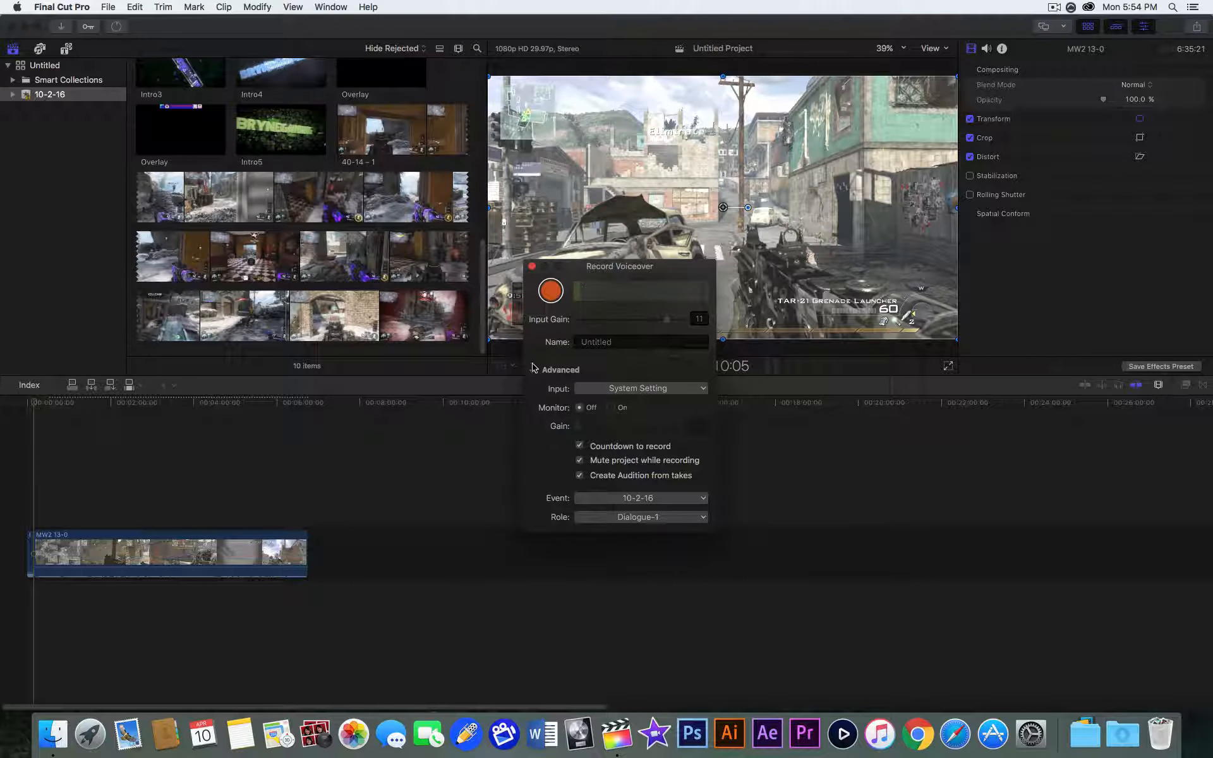
# Step: Review the voiceover's input gain, advanced settings and available microphone inputs, and close the window without recording
pyautogui.click(534, 370)
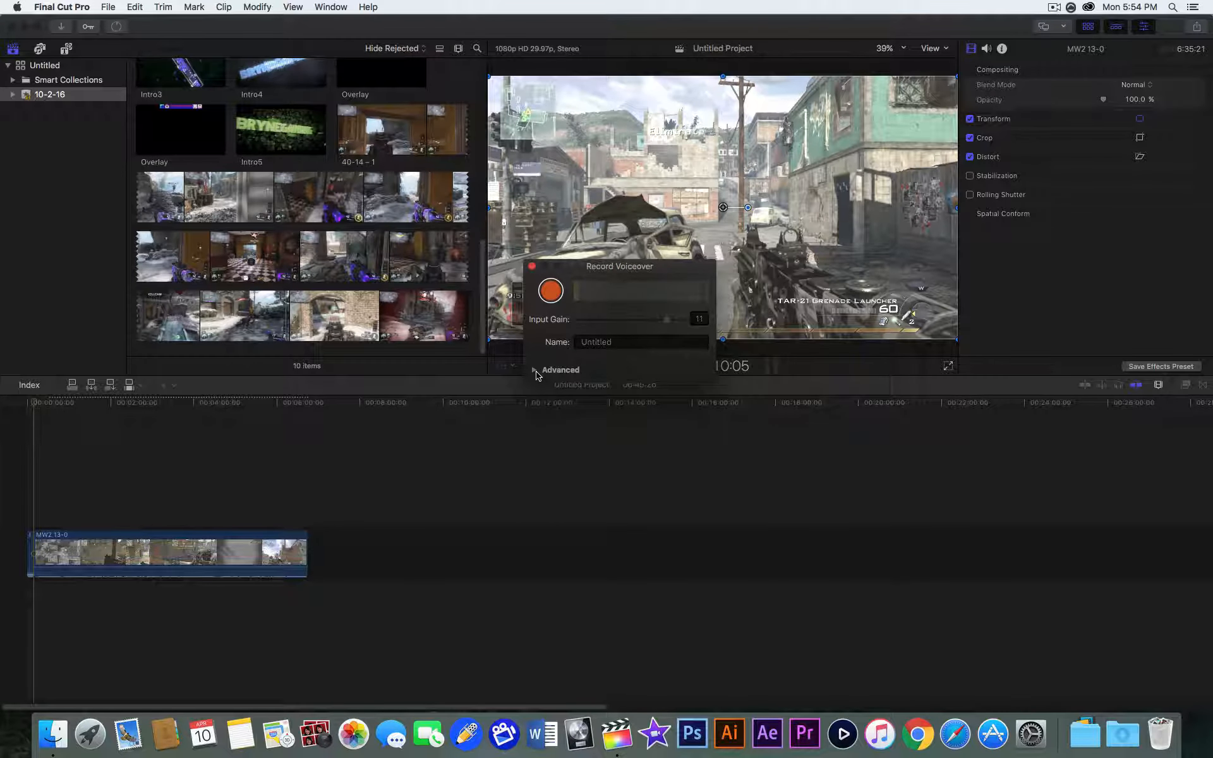
pyautogui.click(535, 371)
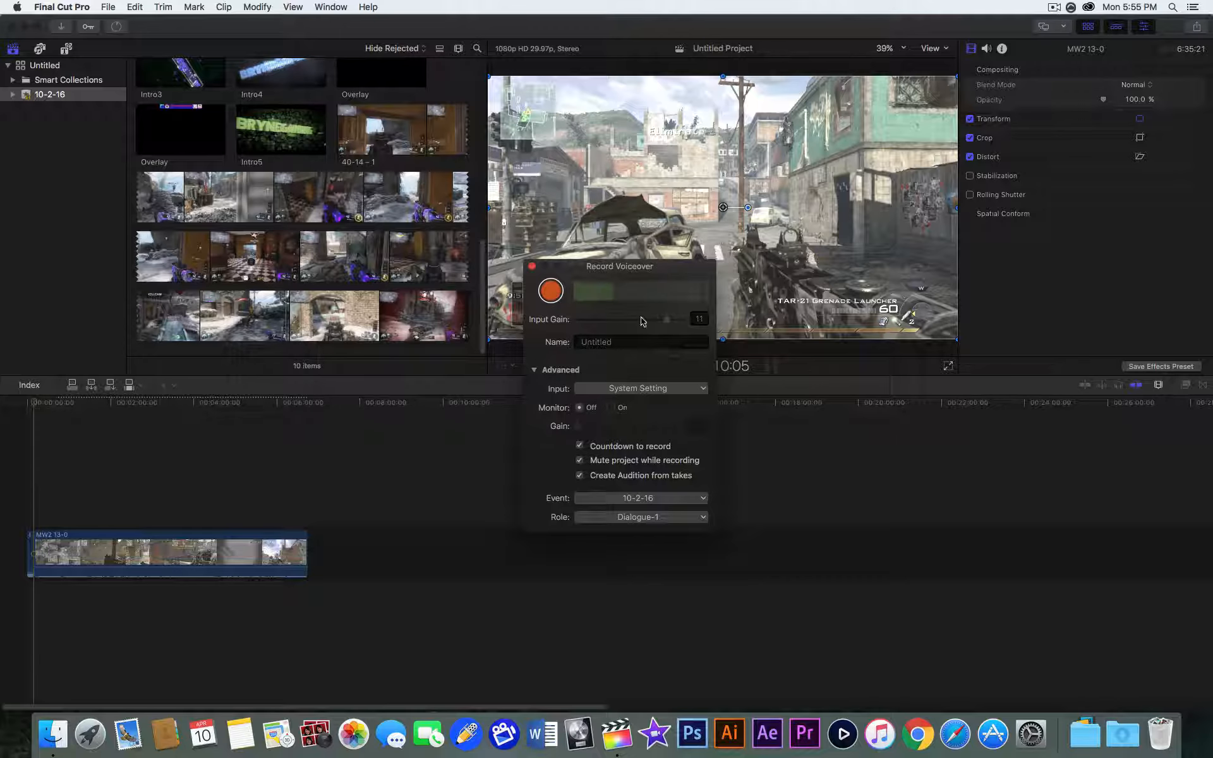
pyautogui.moveTo(639, 321); pyautogui.dragTo(670, 323)
pyautogui.click(668, 388)
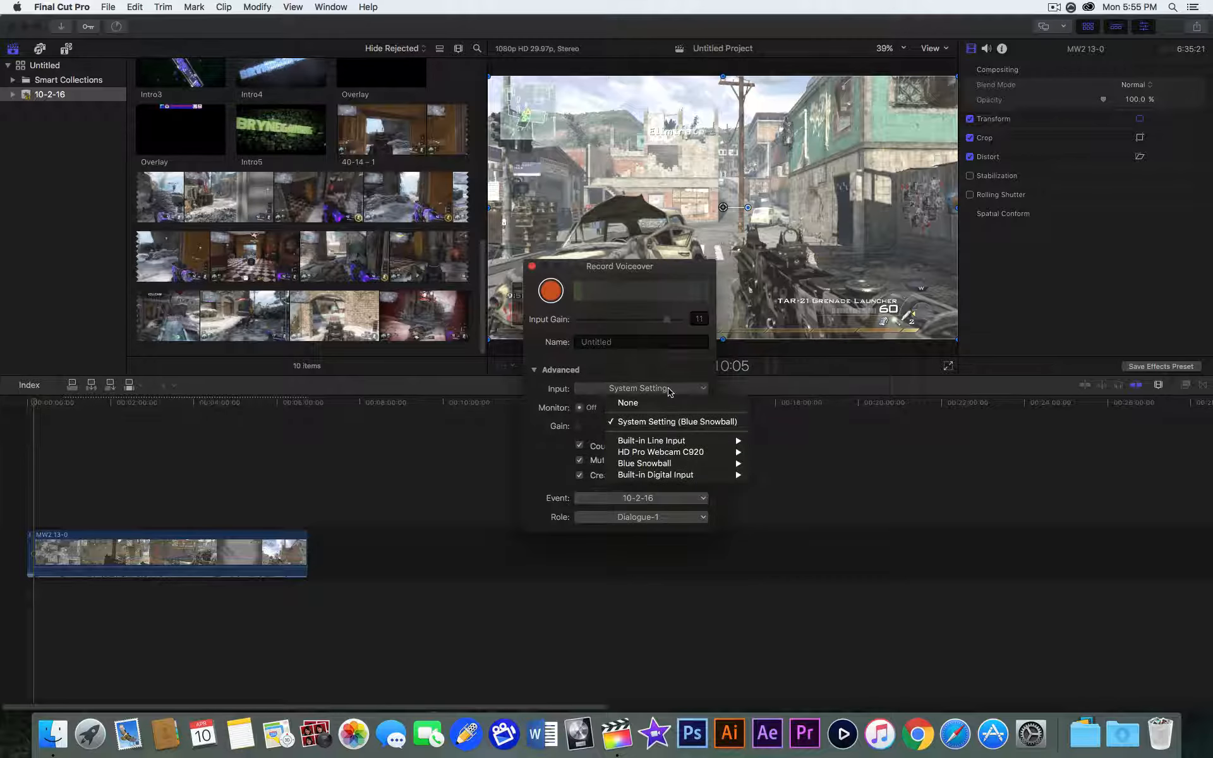
pyautogui.moveTo(656, 468)
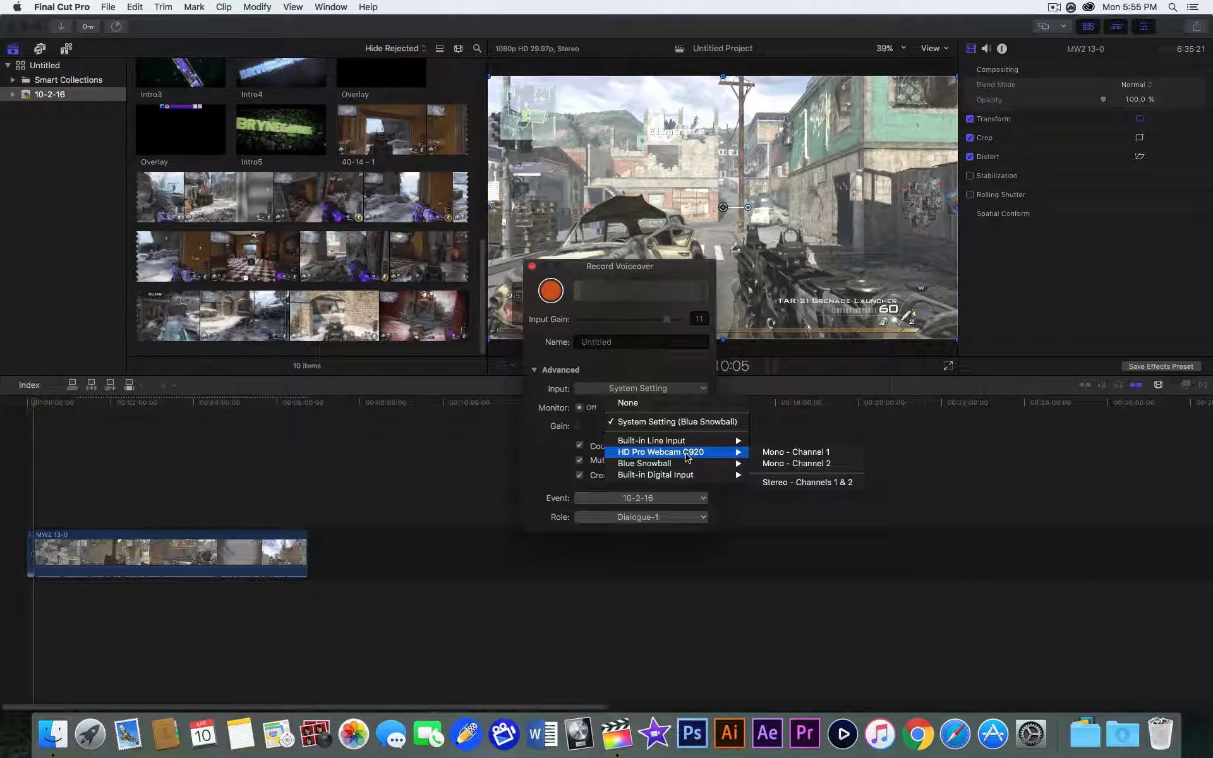
pyautogui.click(532, 269)
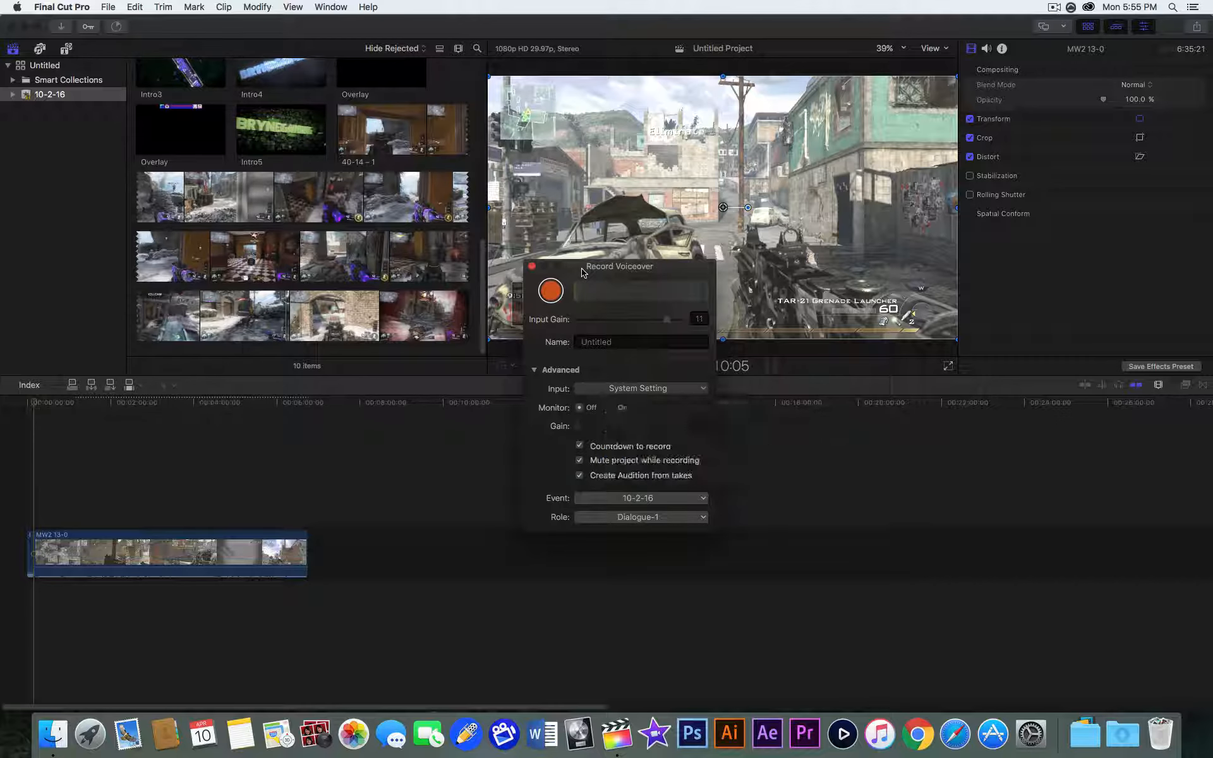
pyautogui.click(531, 267)
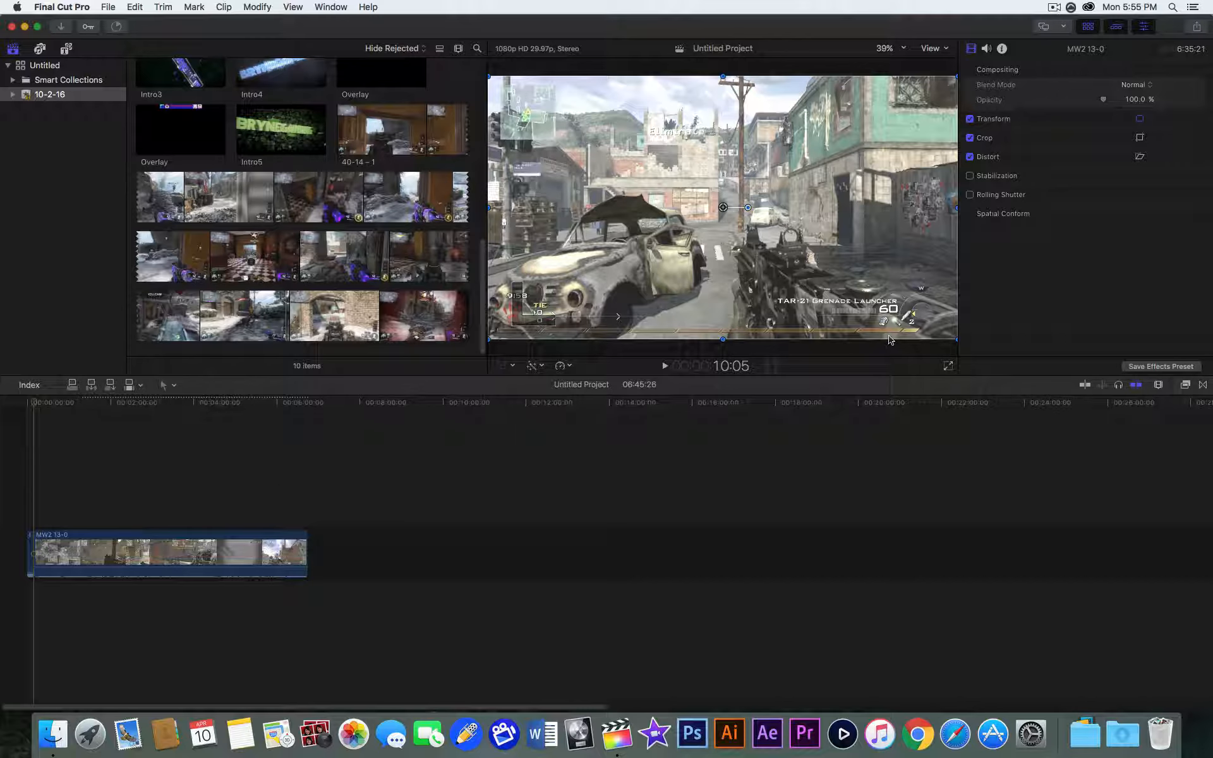
# Step: Play the MW2 13-0 clip from 4:55:19 to locate the Chopper Gunner moment, pausing at 5:00:10
pyautogui.click(187, 514)
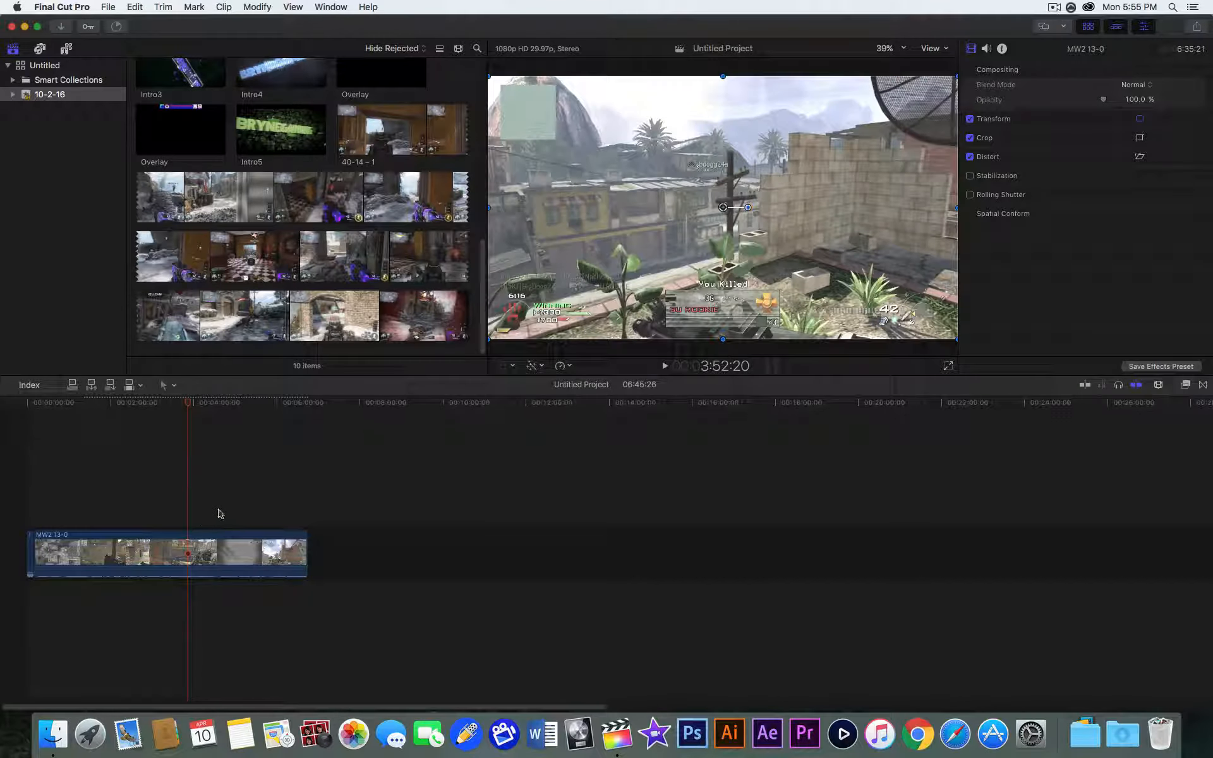
pyautogui.click(244, 490)
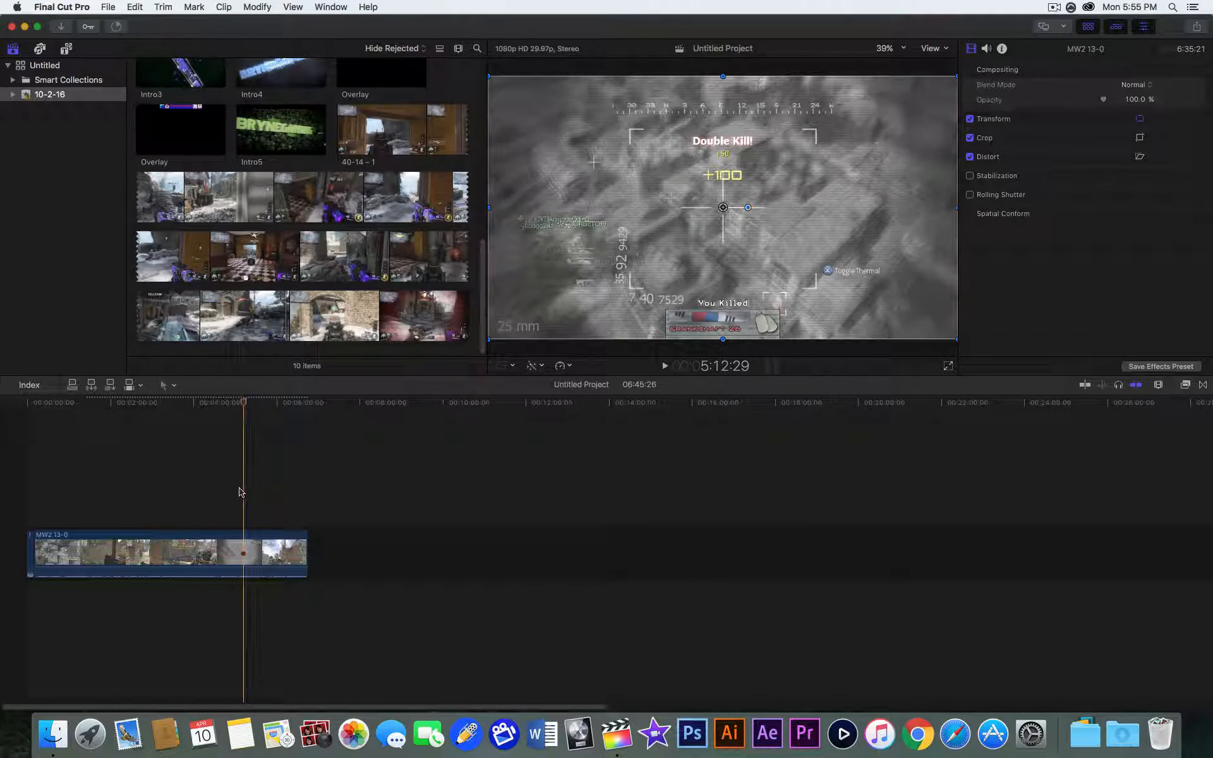
pyautogui.click(229, 493)
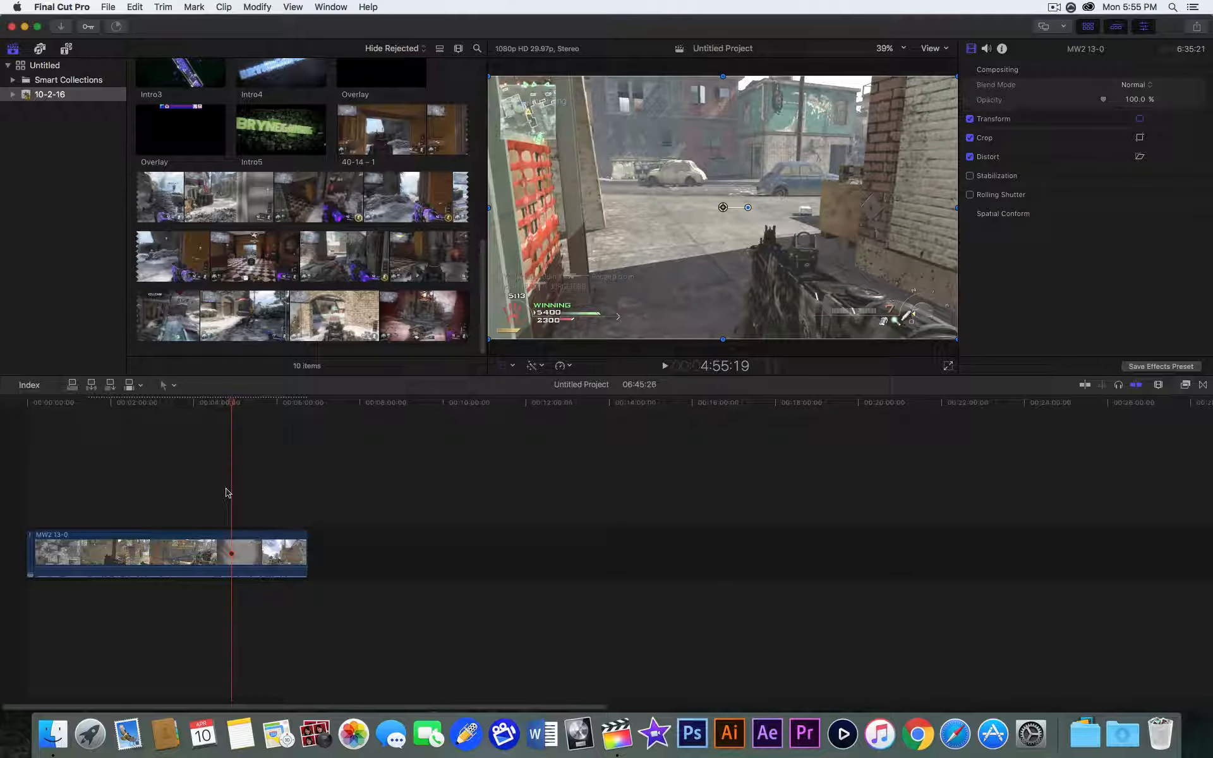
pyautogui.press('space')
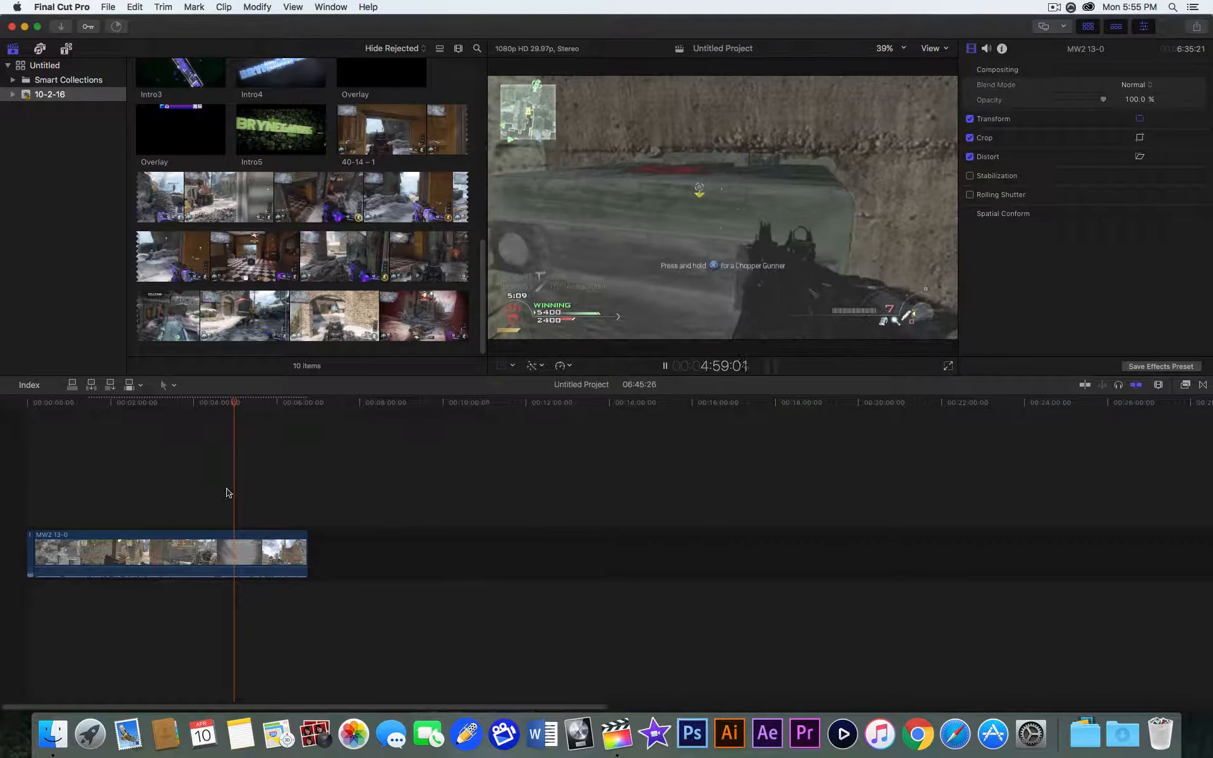
pyautogui.press('space')
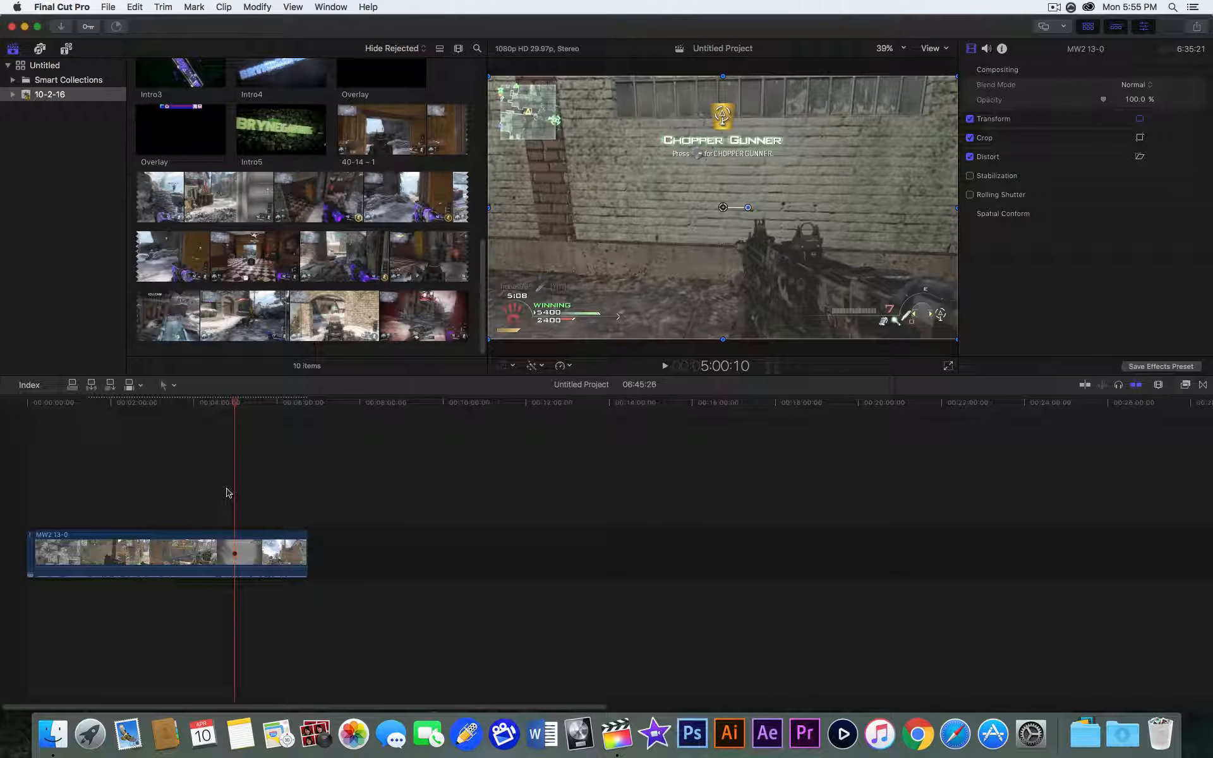
# Step: Step the playhead frame by frame back to exactly 5:00:00
pyautogui.press('Left')
pyautogui.press('Left')
pyautogui.press('Left')
pyautogui.press('Left')
pyautogui.press('Left')
pyautogui.press('Left')
pyautogui.press('Left')
pyautogui.press('Left')
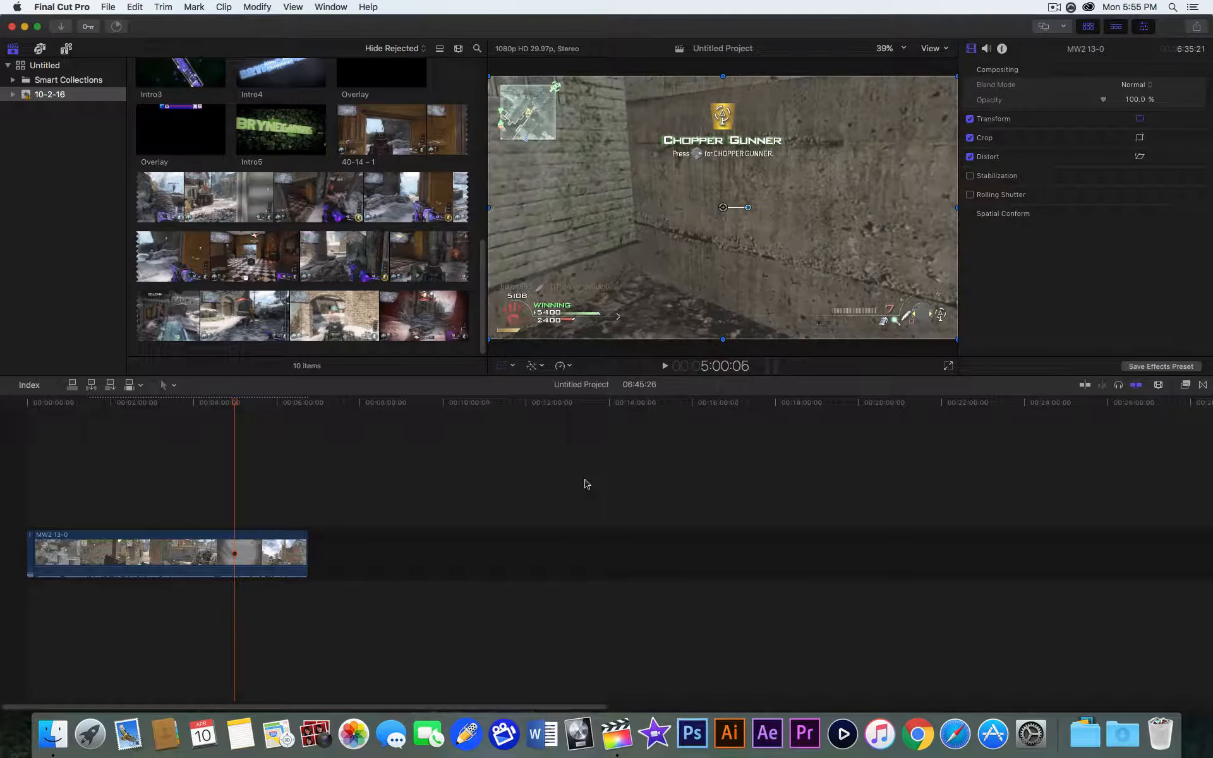
pyautogui.press('Left')
pyautogui.press('Left')
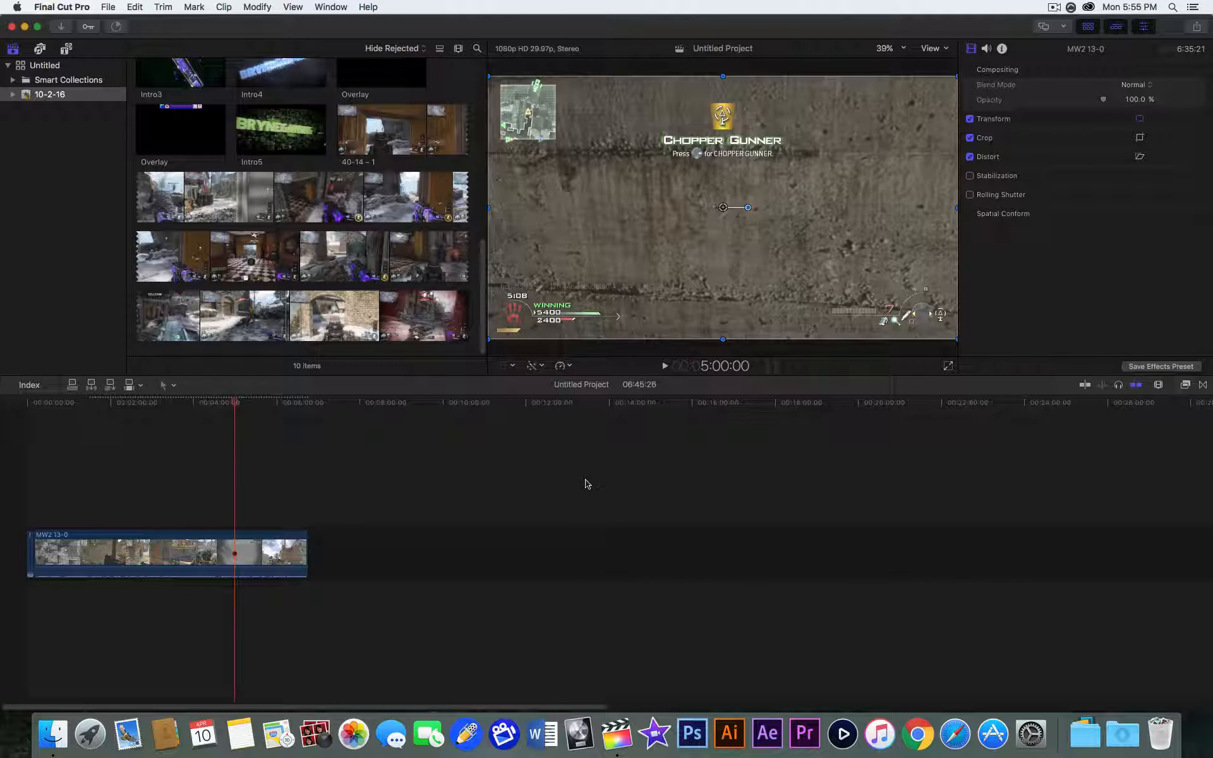
pyautogui.press('Right')
pyautogui.press('Left')
pyautogui.press('Right')
pyautogui.press('Left')
# Step: Switch to the Zoom tool and zoom the timeline in and back out around the playhead
pyautogui.click(174, 386)
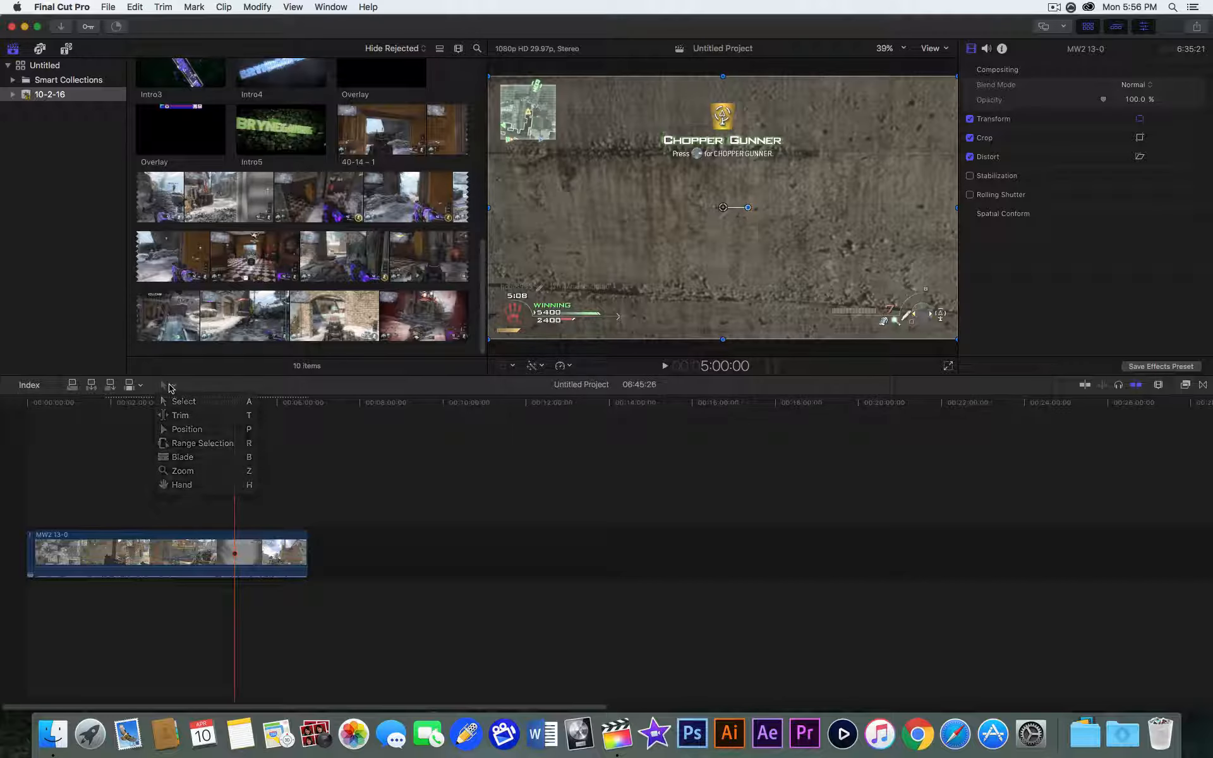
pyautogui.click(189, 471)
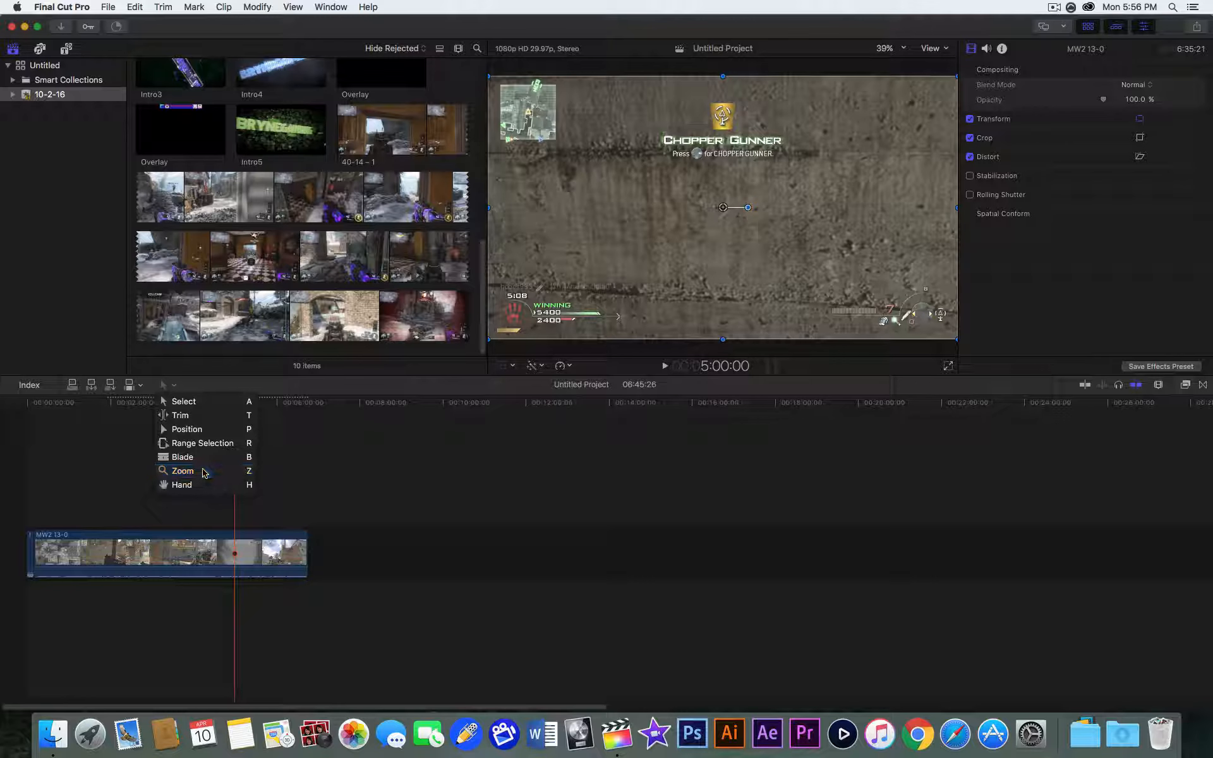
pyautogui.click(238, 517)
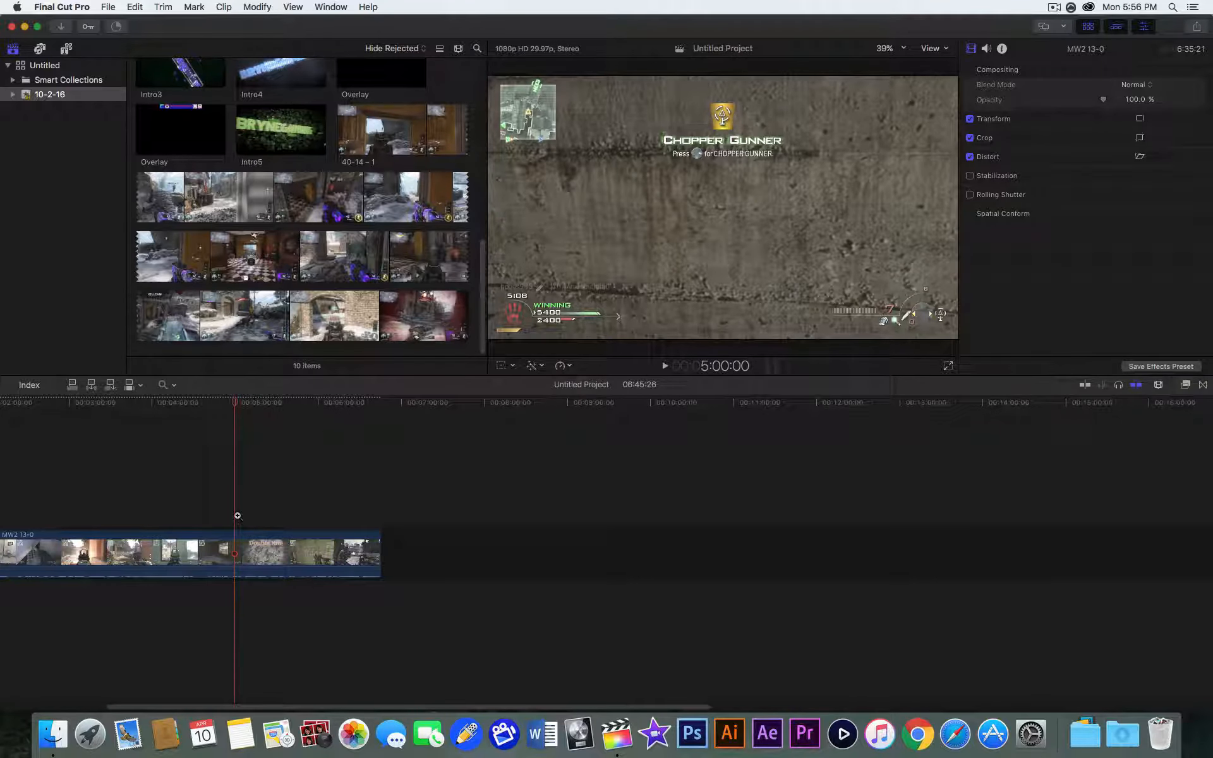
pyautogui.keyDown('alt'); pyautogui.click(237, 516); pyautogui.keyUp('alt')
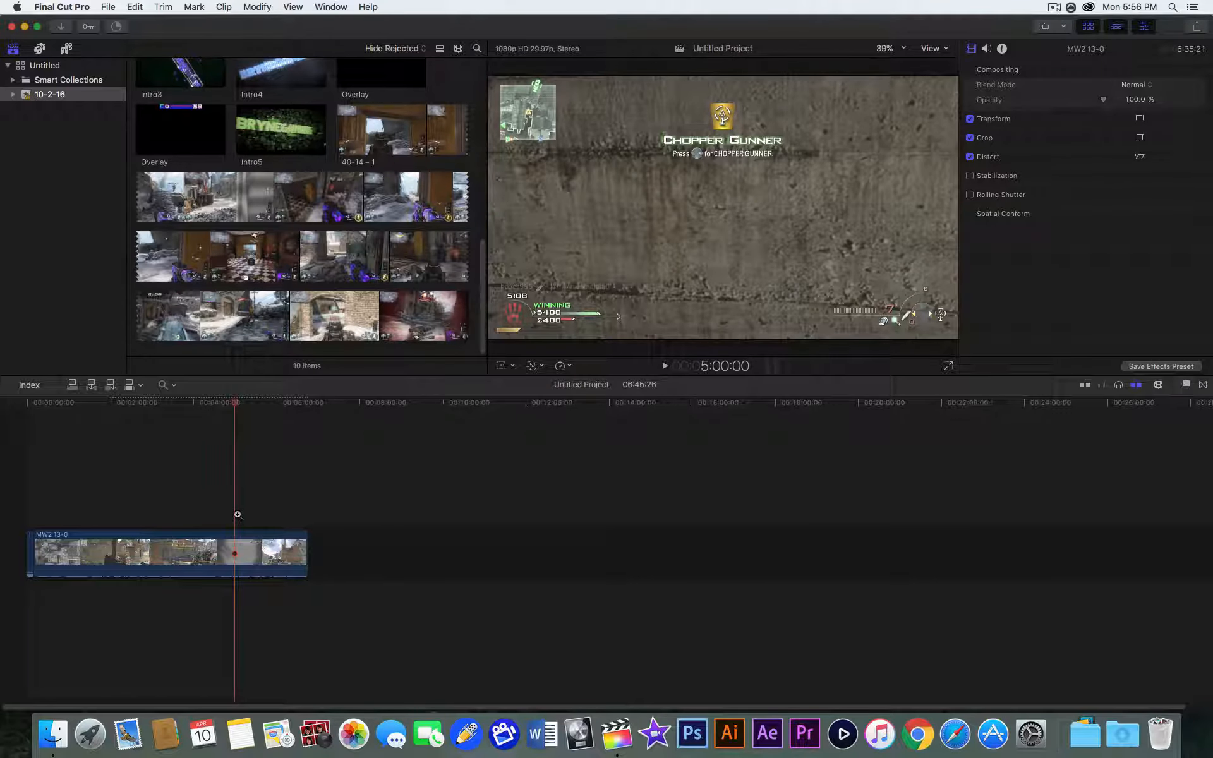
# Step: Try the Position, Select and Trim tools in turn over the MW2 13-0 clip on the timeline
pyautogui.click(163, 385)
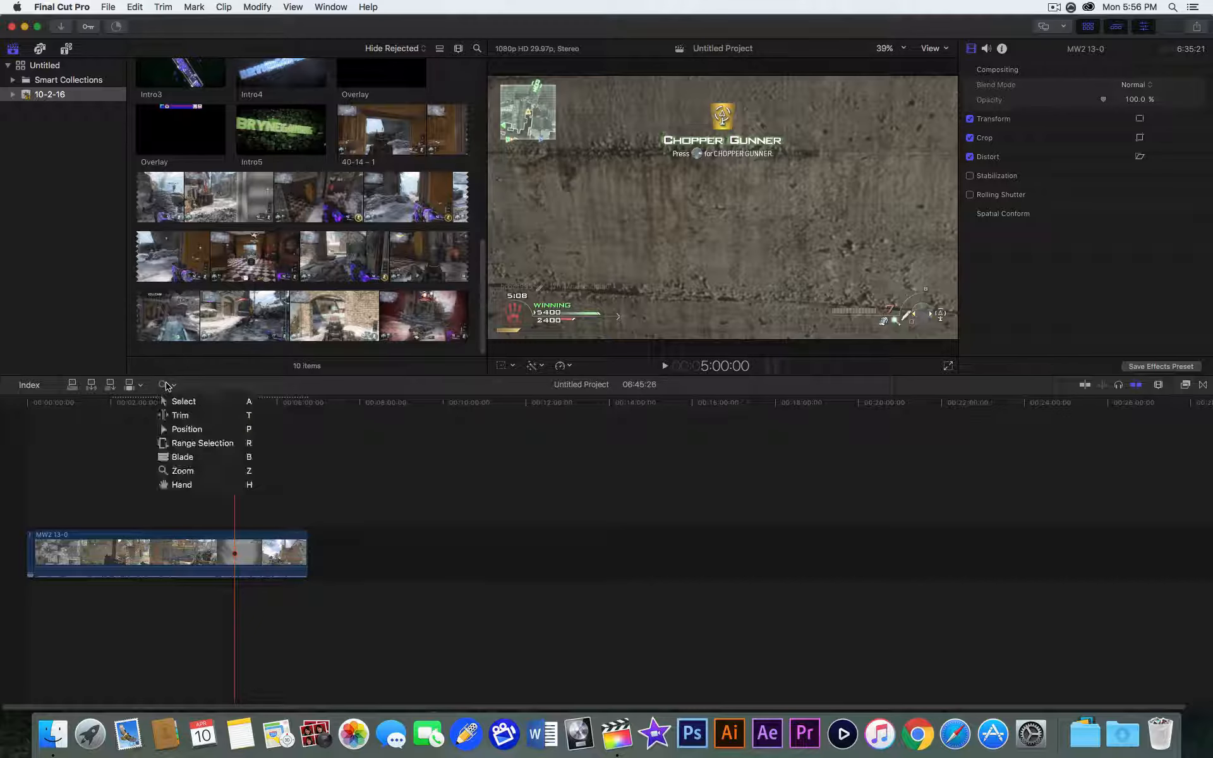
pyautogui.click(195, 429)
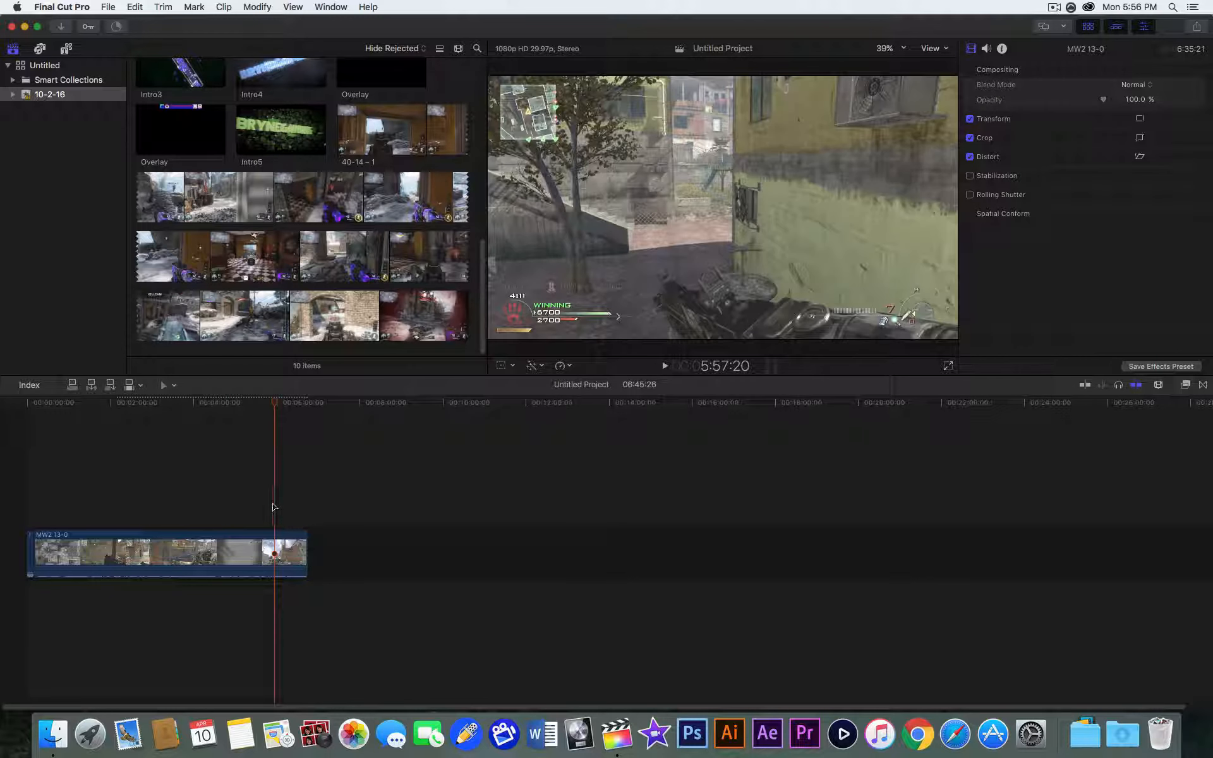
pyautogui.click(164, 385)
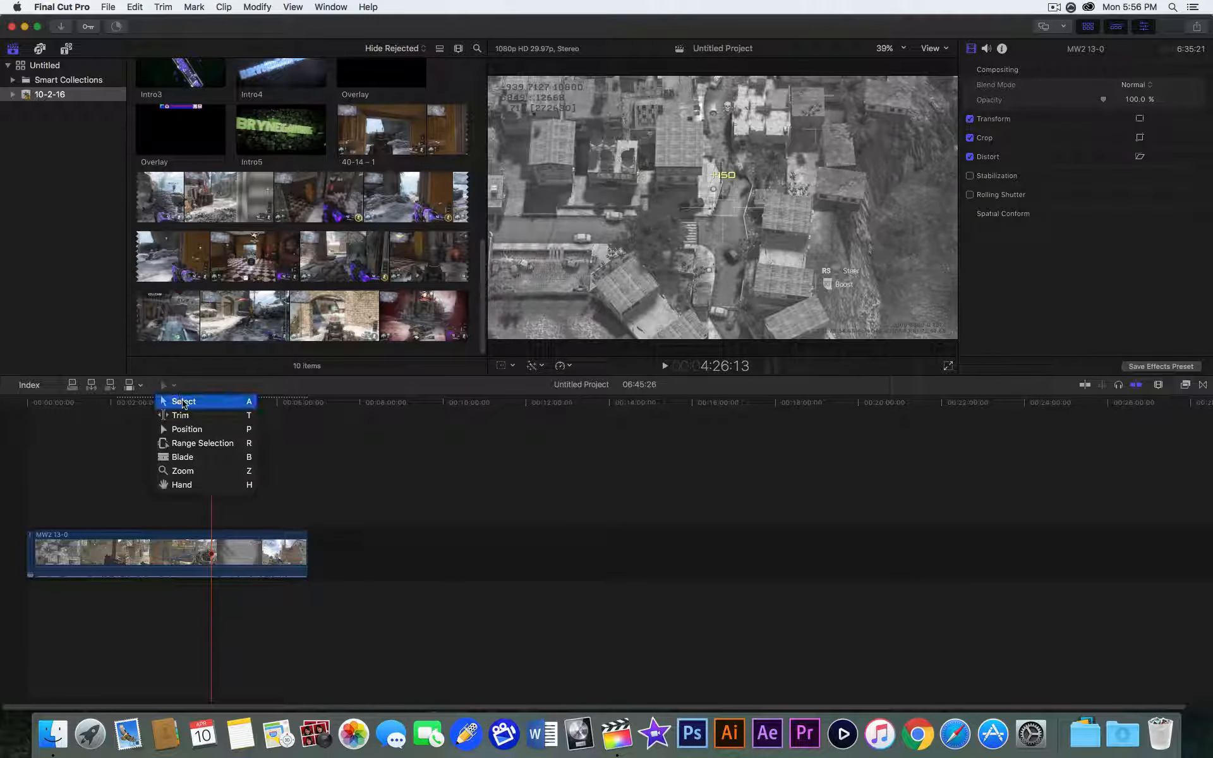
pyautogui.click(184, 403)
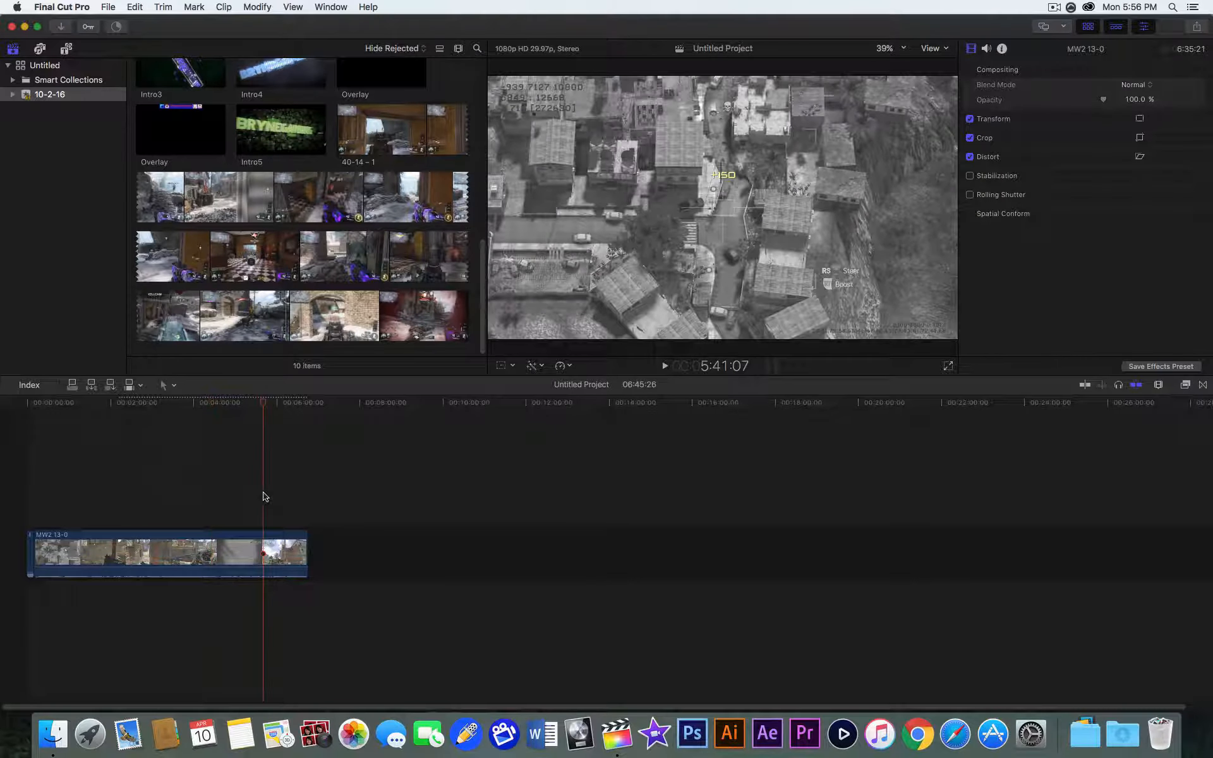
pyautogui.click(160, 386)
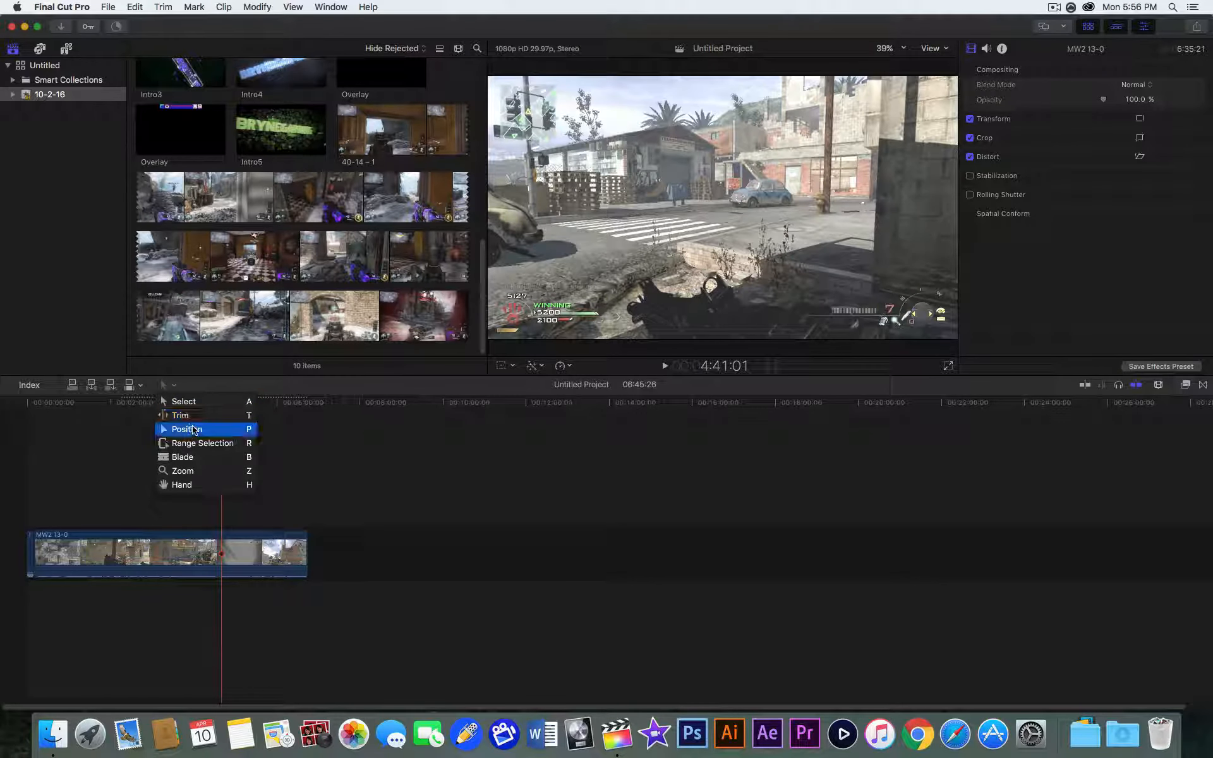
pyautogui.click(183, 415)
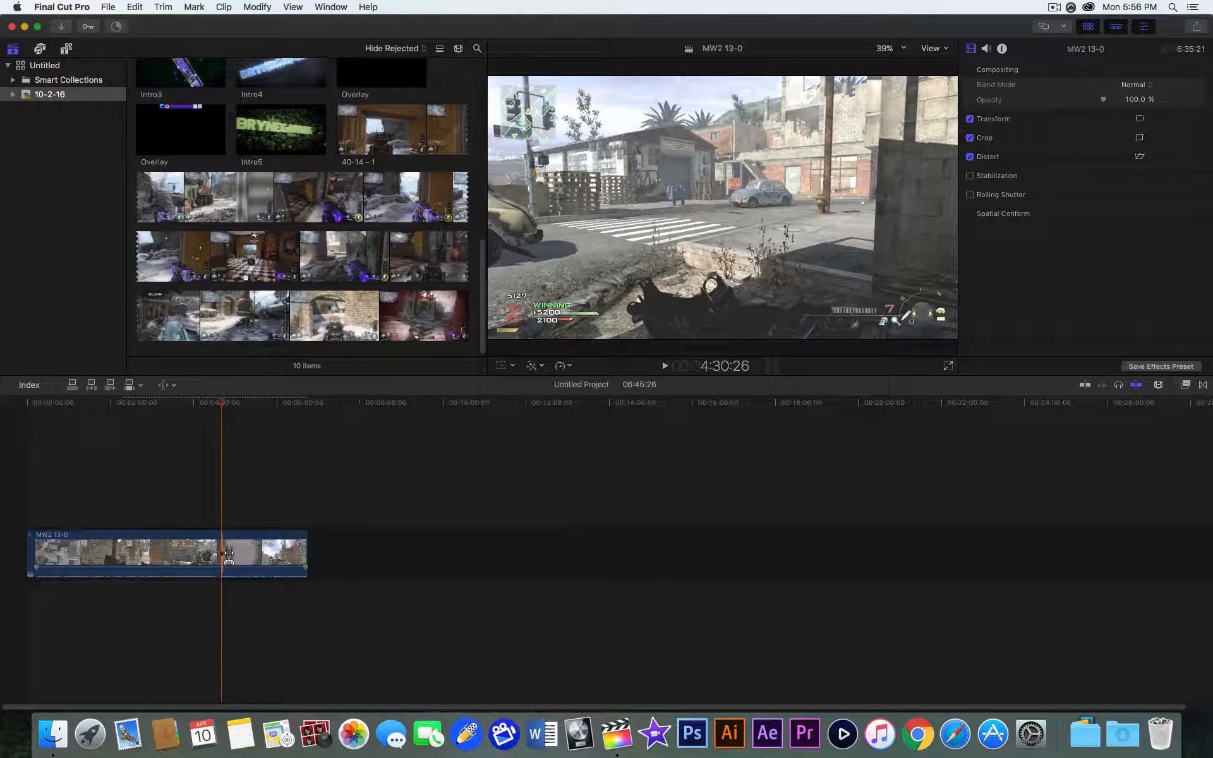
# Step: Cut the MW2 13-0 clip with the Blade tool at 4:41:01 and 5:38:16 to isolate the section between them
pyautogui.click(166, 385)
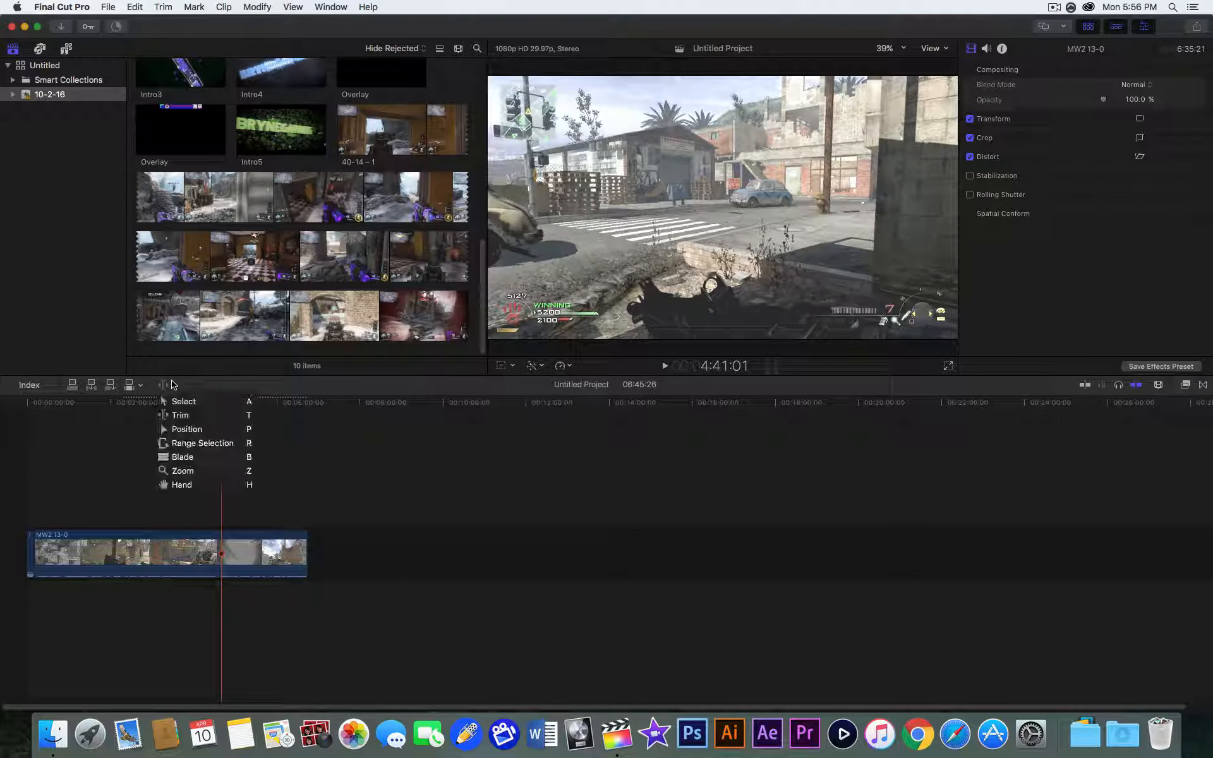
pyautogui.click(206, 457)
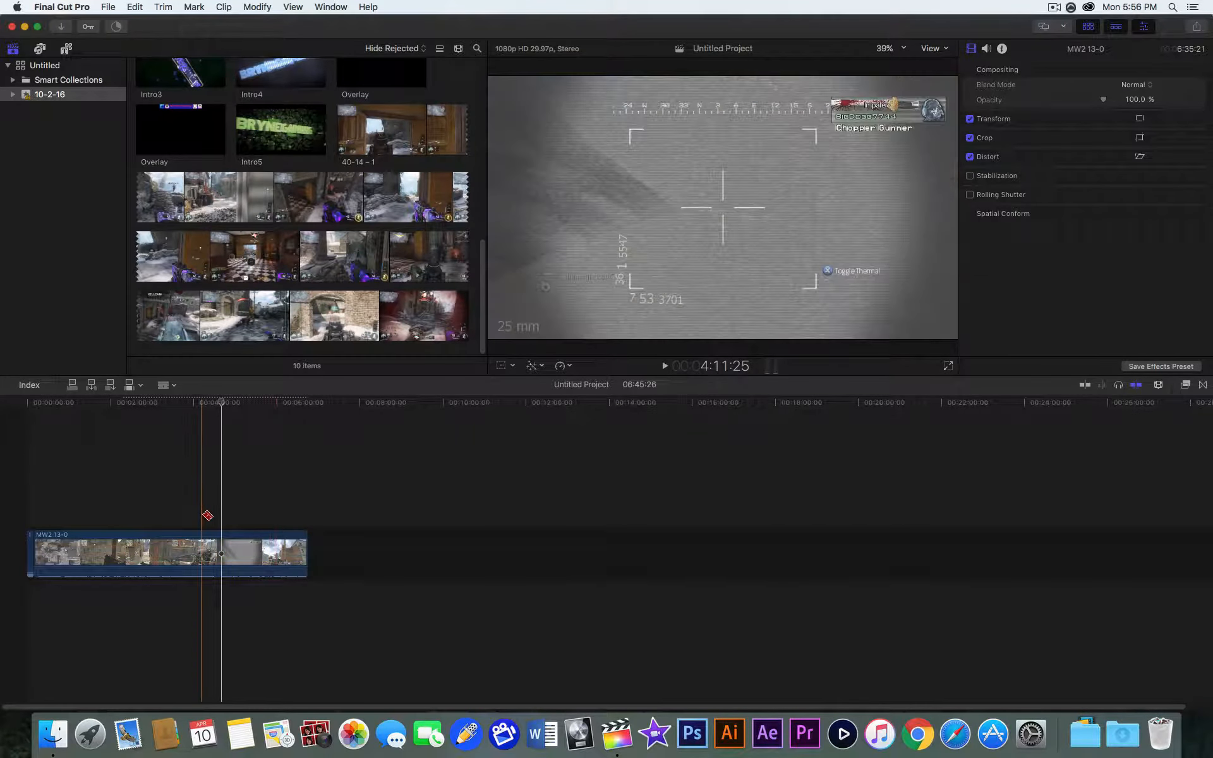
pyautogui.click(223, 537)
pyautogui.click(262, 538)
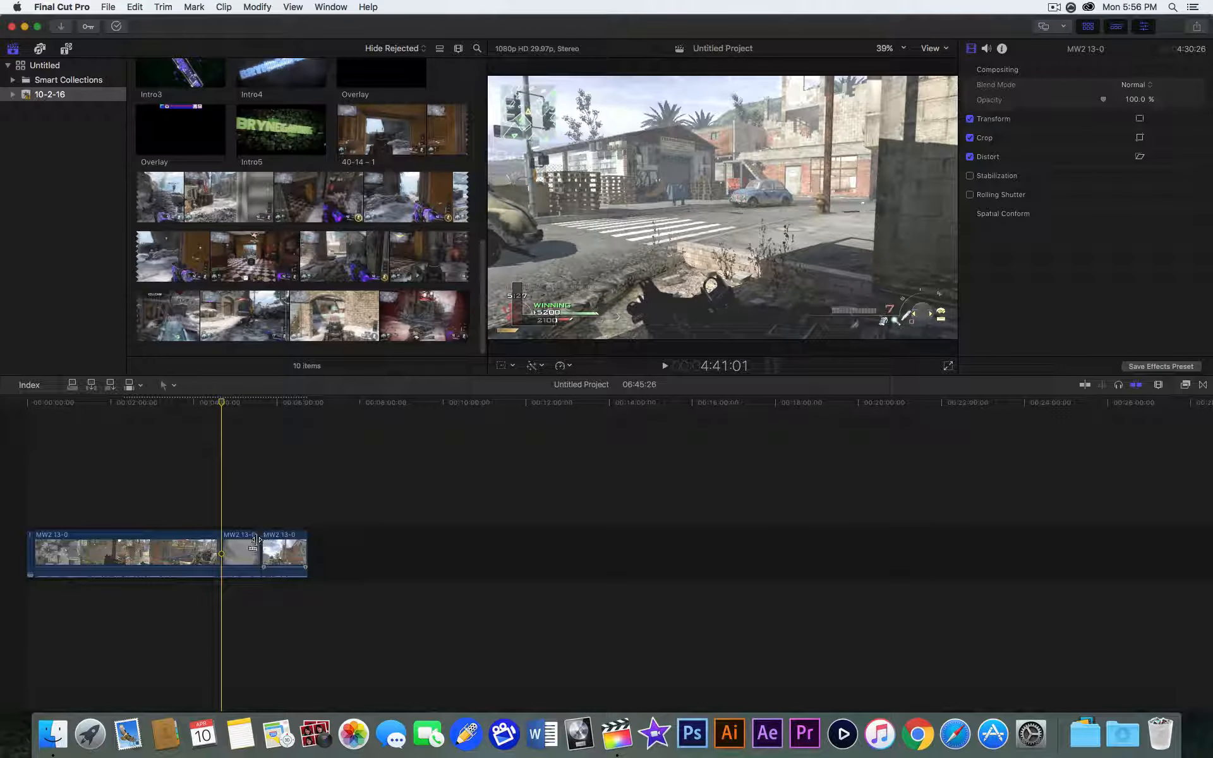
# Step: Return to the Select tool and delete the middle MW2 13-0 segment between the two cuts
pyautogui.press('a')
pyautogui.click(175, 385)
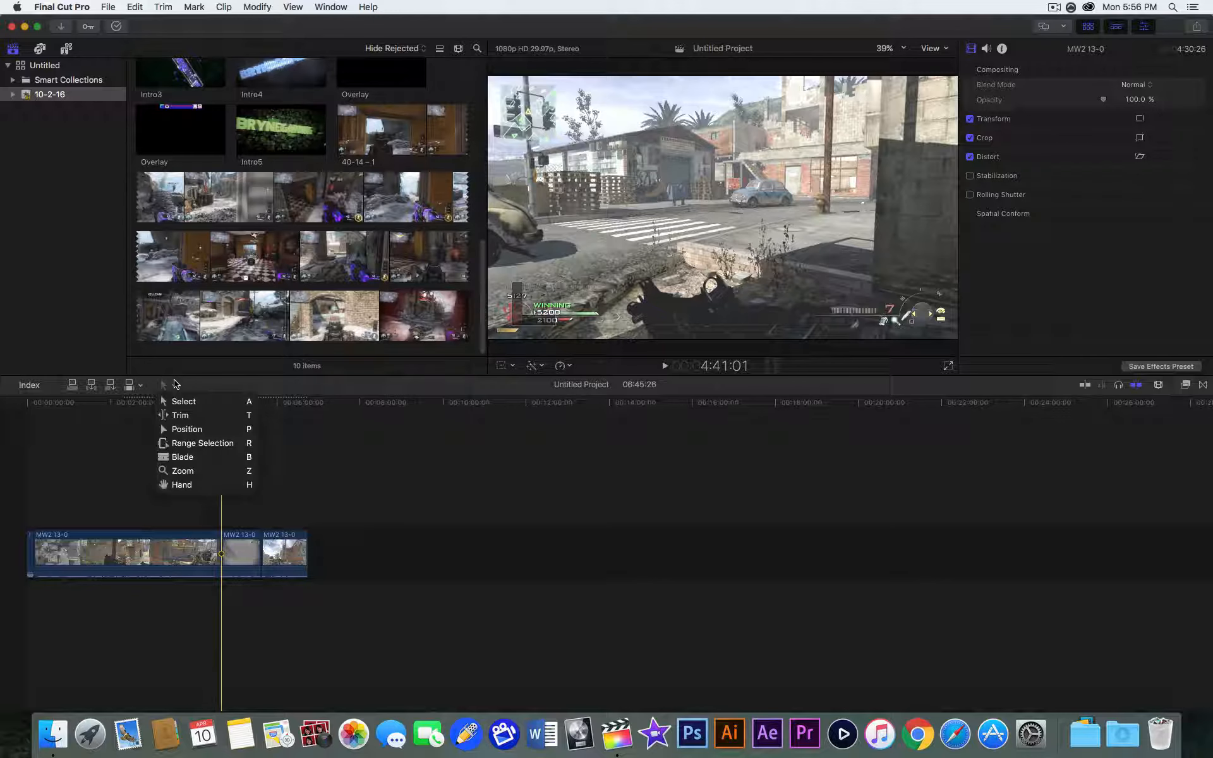
pyautogui.click(183, 403)
pyautogui.click(243, 556)
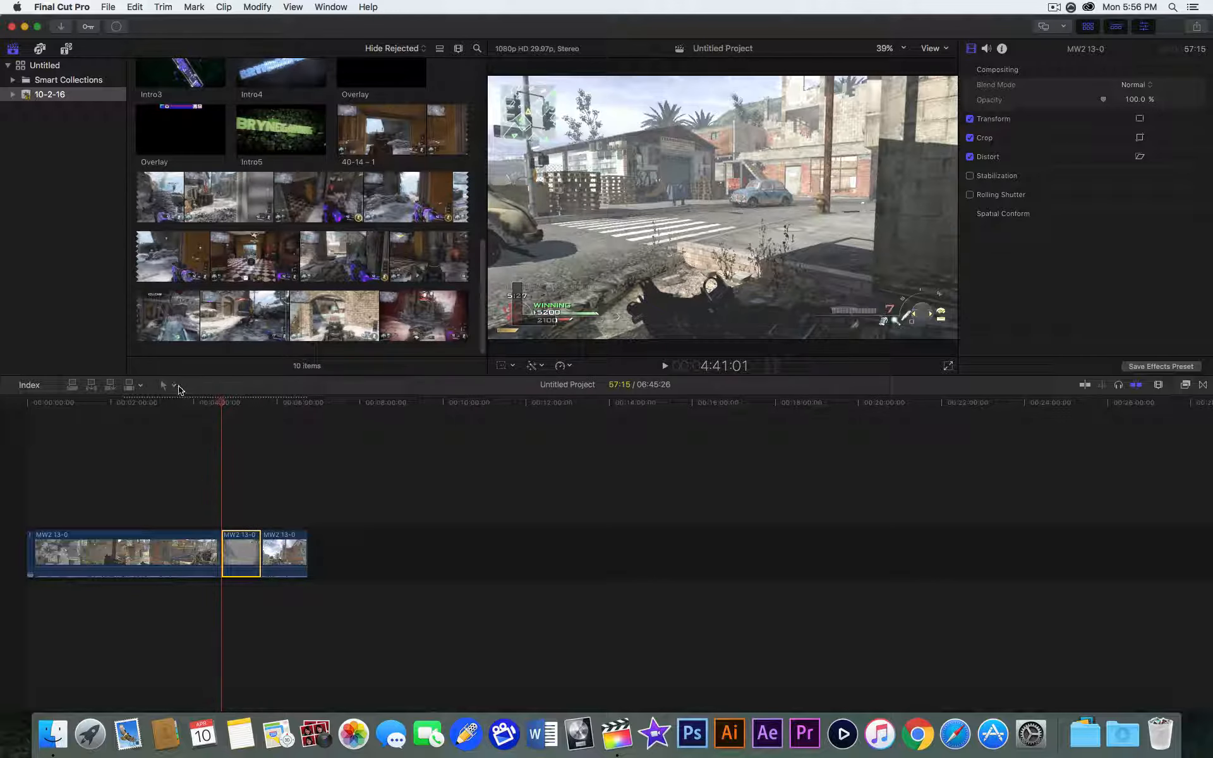
pyautogui.click(171, 385)
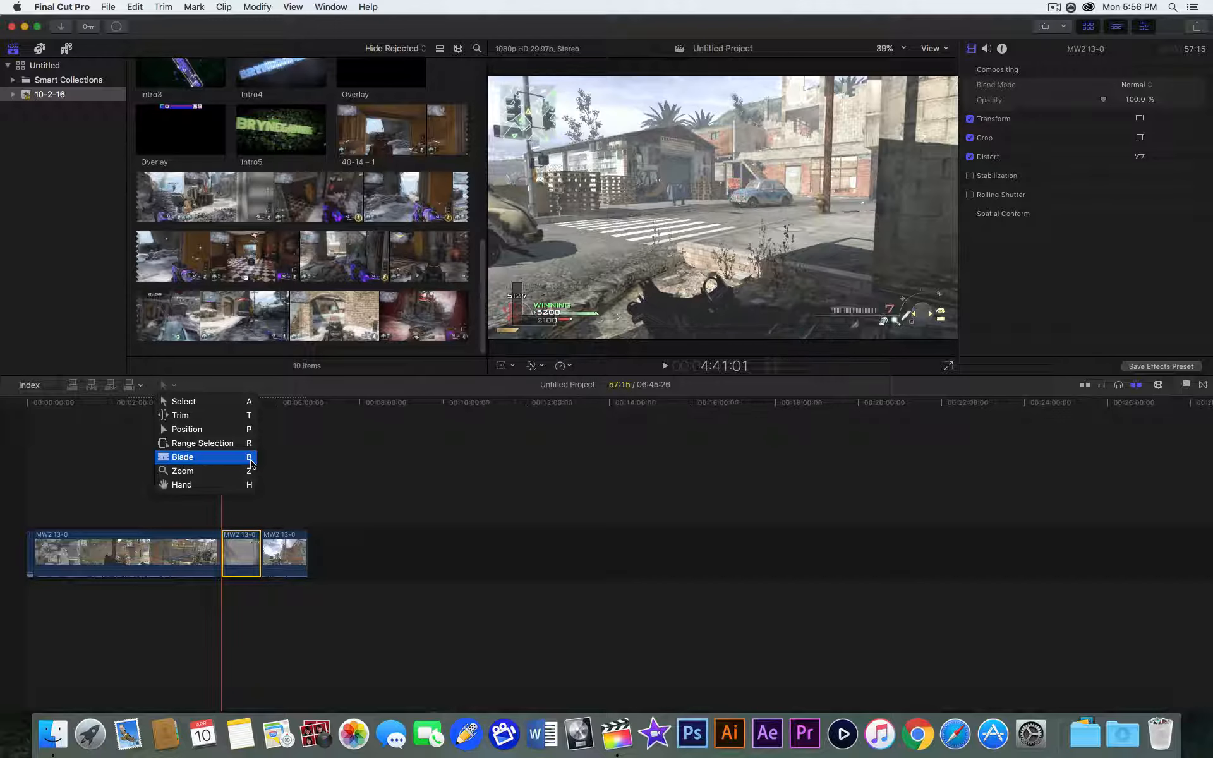
pyautogui.click(250, 403)
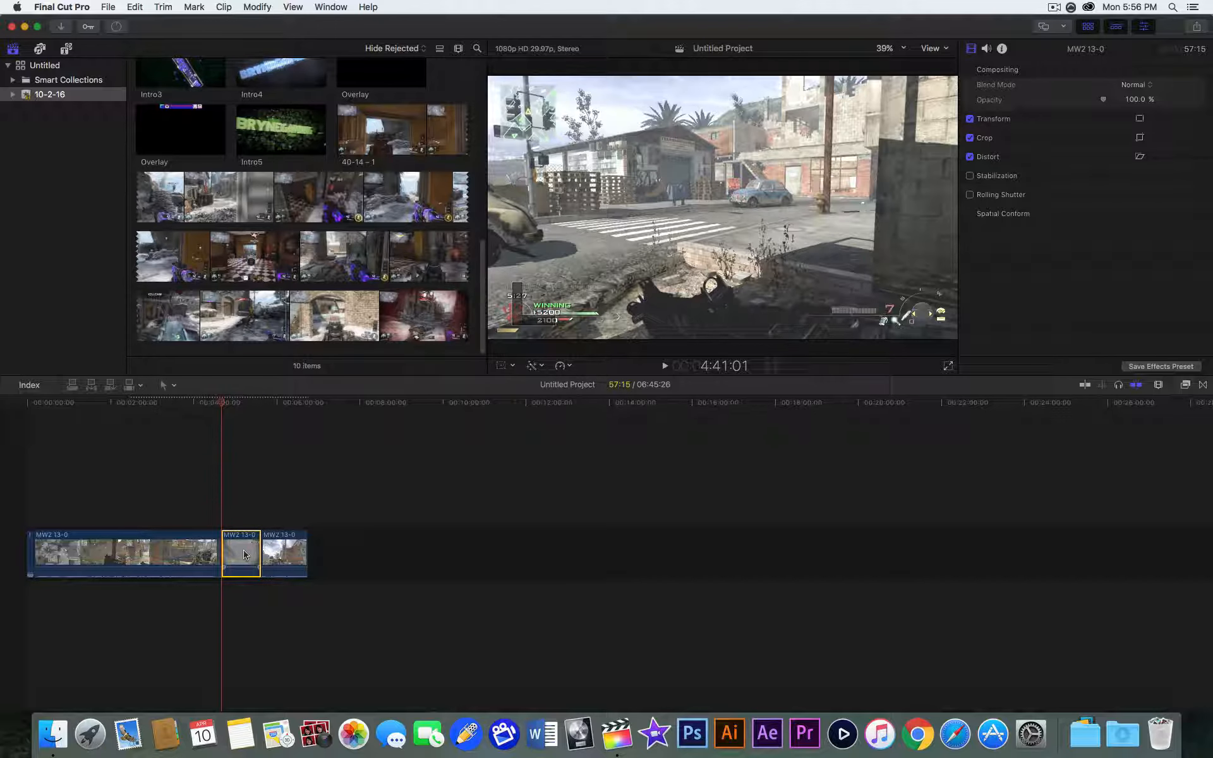
pyautogui.rightClick(243, 543)
pyautogui.press('Delete')
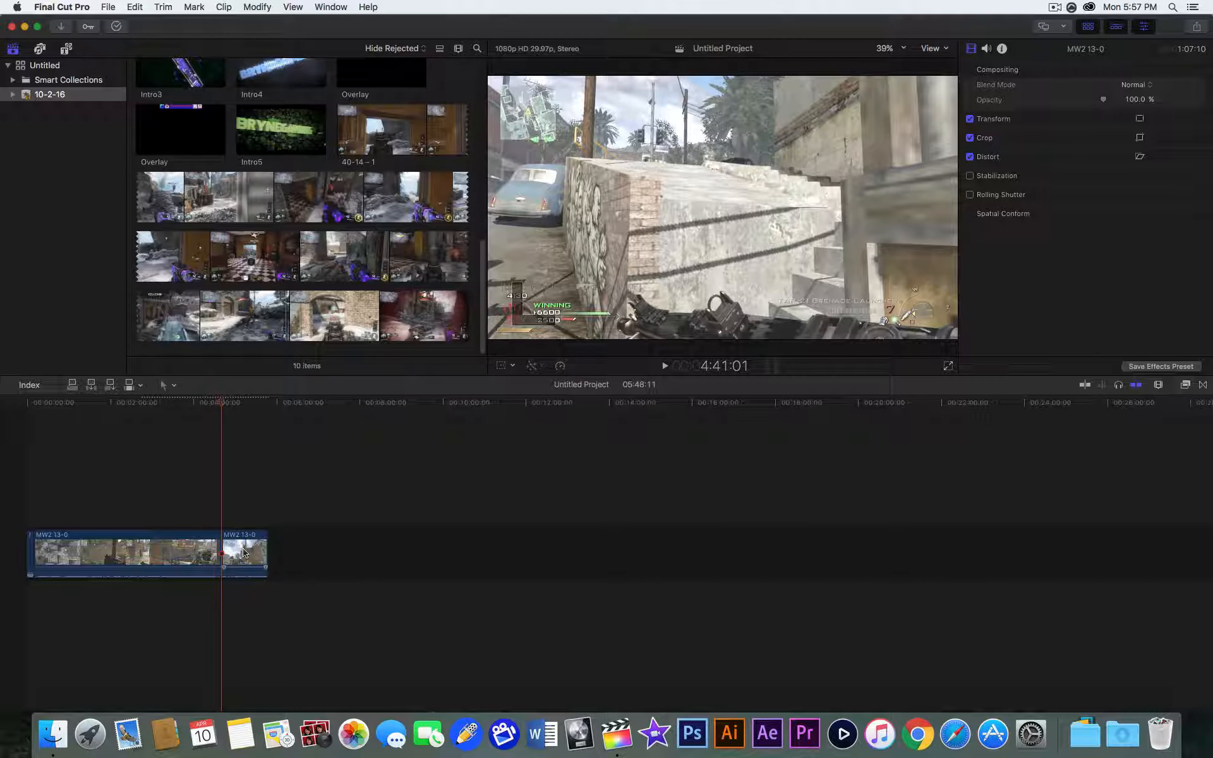
# Step: Undo the segment deletion and both blade cuts in the MW2 13-0 clip
pyautogui.press('super+z')
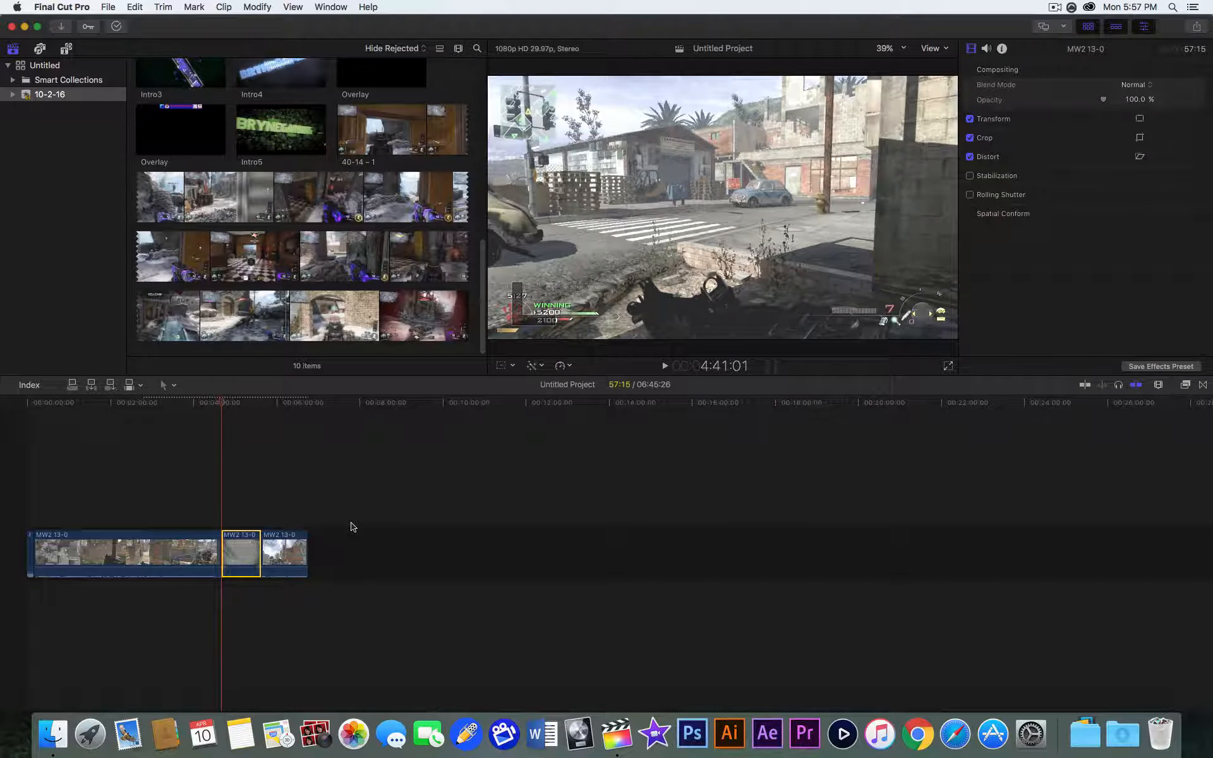
pyautogui.click(352, 528)
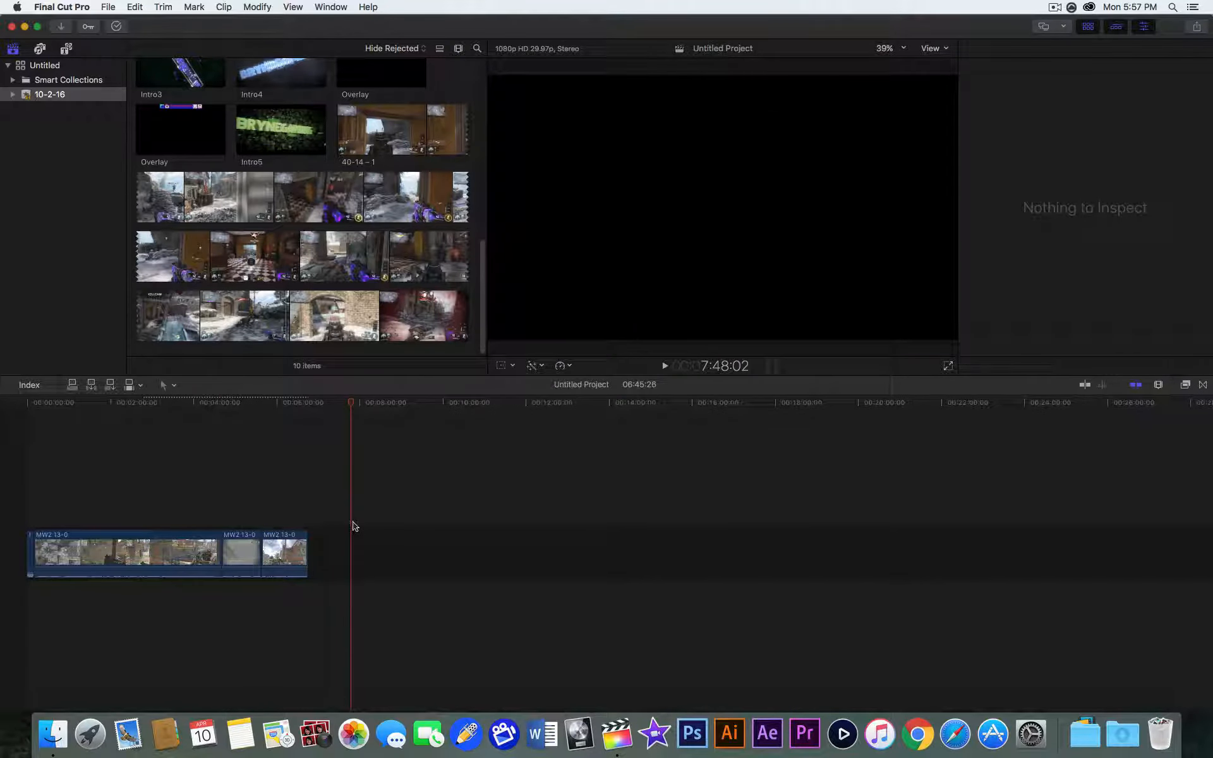
pyautogui.click(247, 544)
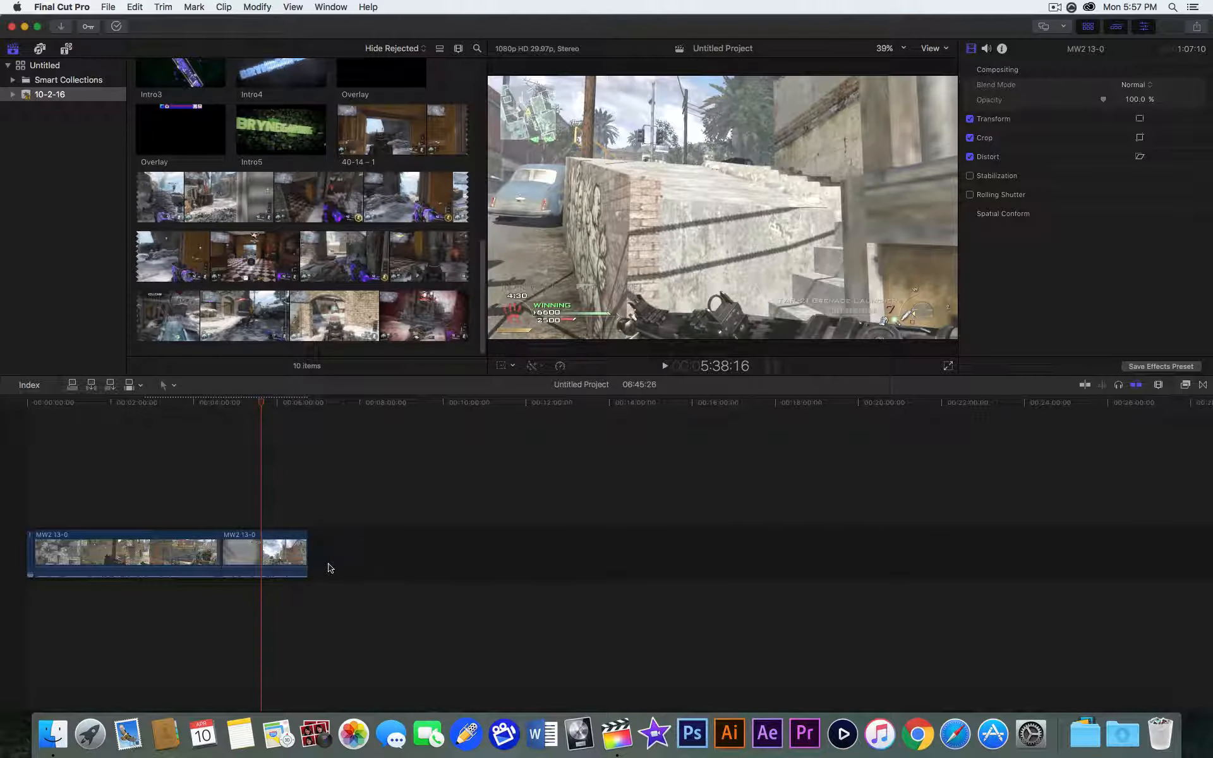
pyautogui.click(307, 500)
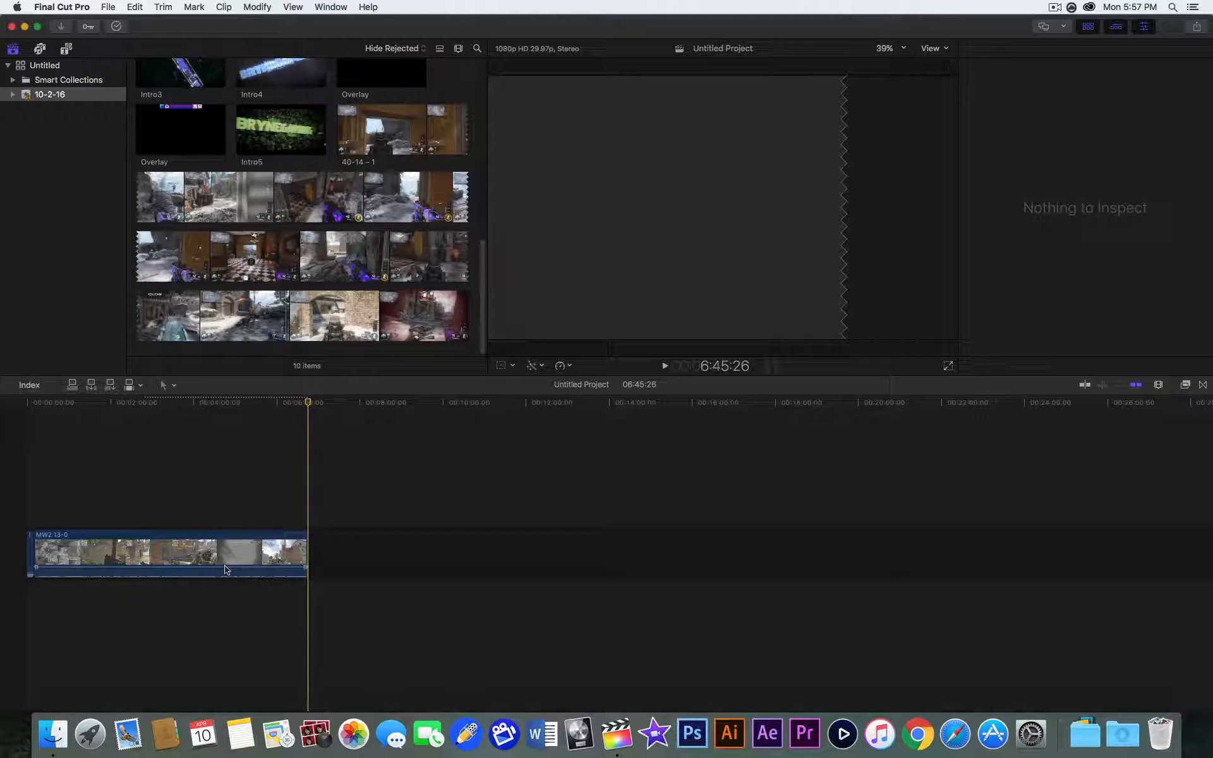
# Step: Cut the MW2 13-0 clip with the Blade tool at 3:44:14, return to the Select tool and undo the cut
pyautogui.press('b')
pyautogui.click(183, 560)
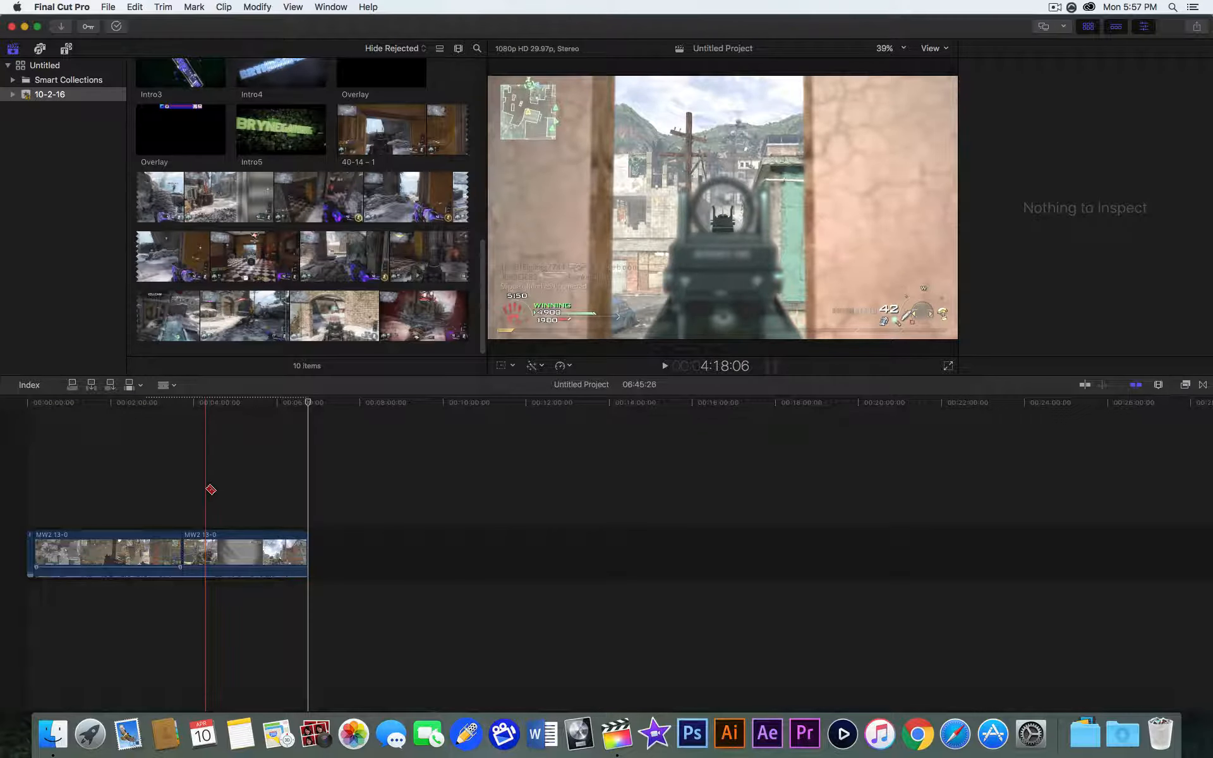
pyautogui.press('a')
pyautogui.press('super+z')
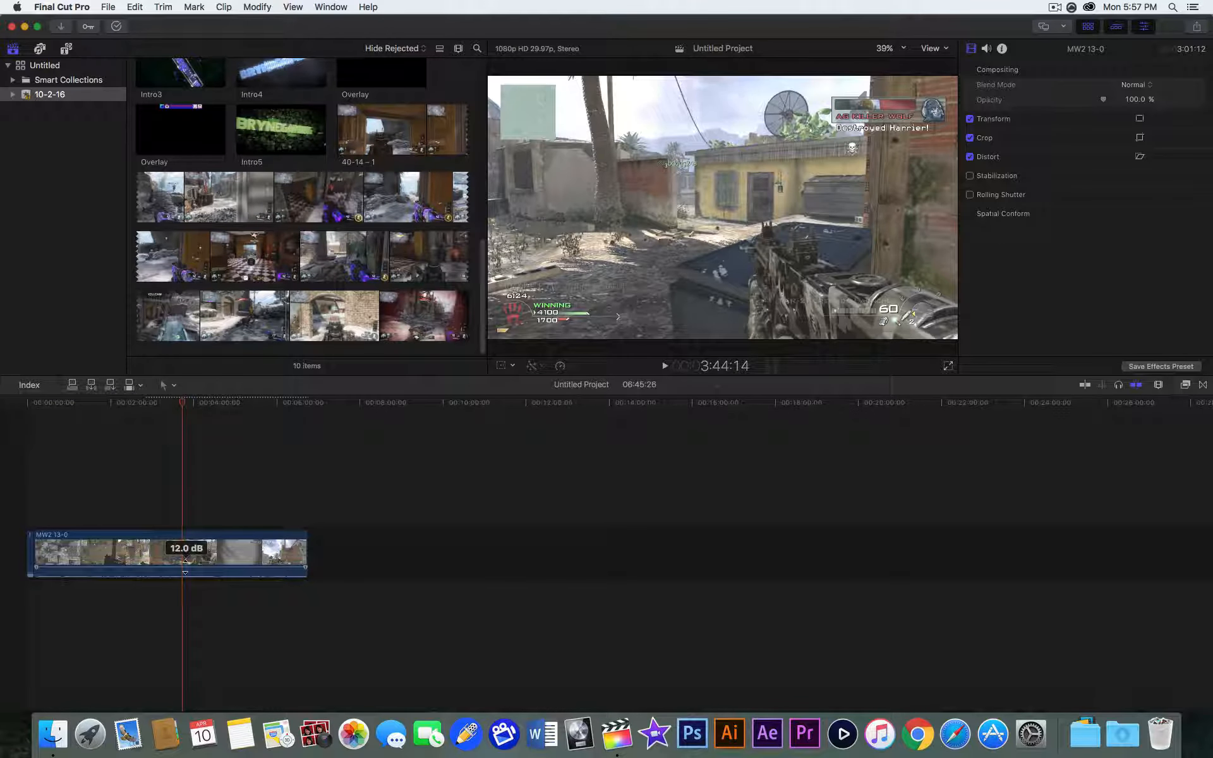
# Step: Place the playhead at 5:41:07 and add a Basic Title above the MW2 13-0 clip there
pyautogui.click(263, 498)
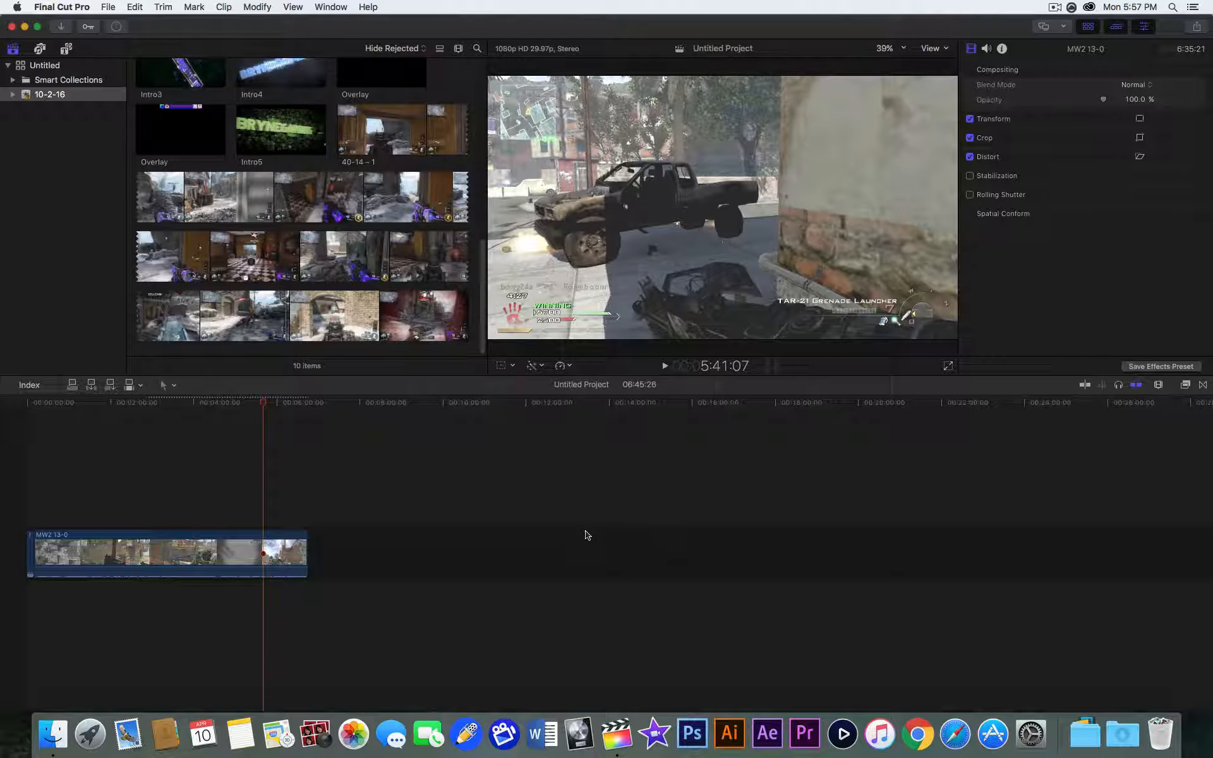
pyautogui.click(66, 50)
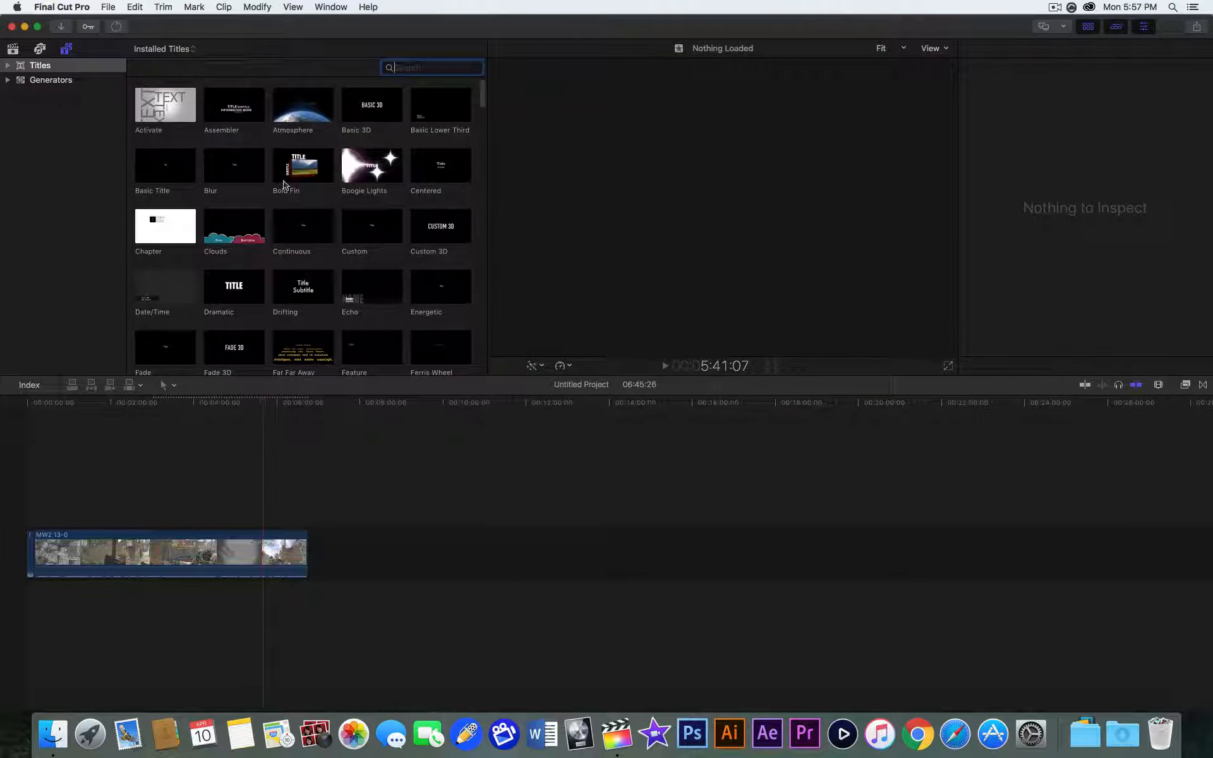
pyautogui.moveTo(162, 170); pyautogui.dragTo(266, 489)
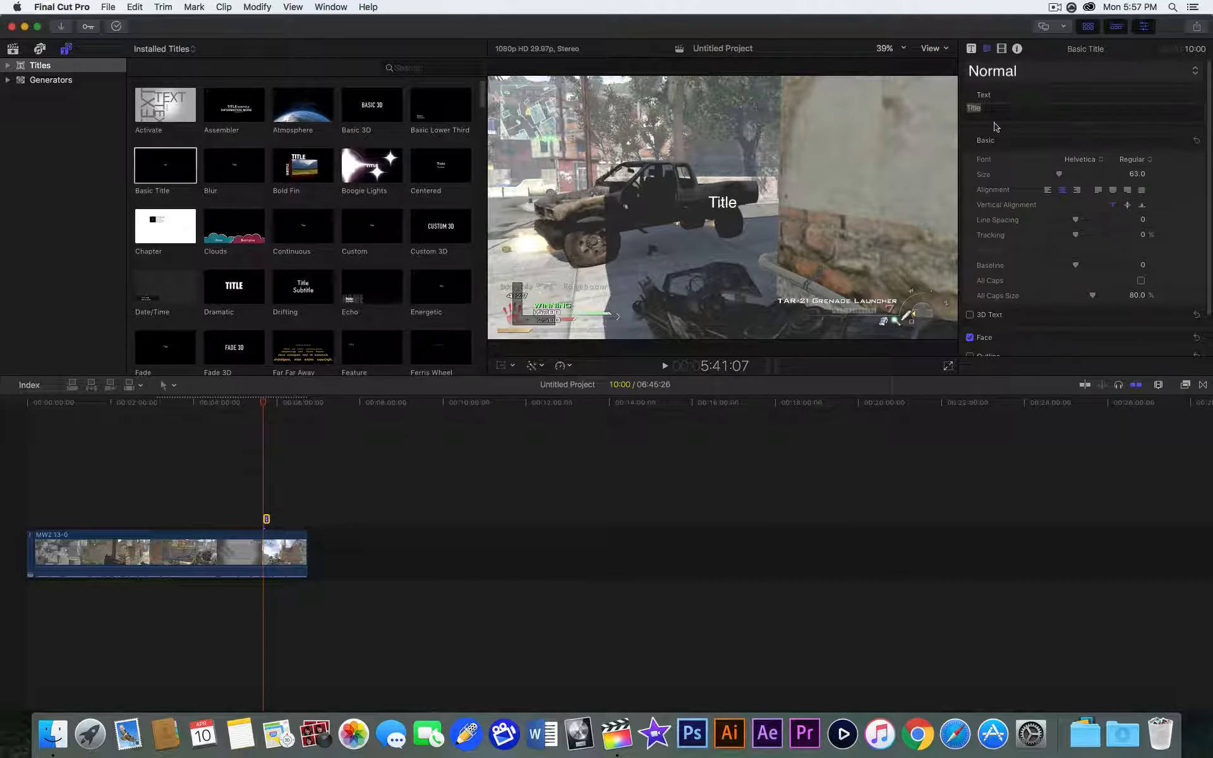
# Step: Look over the title's text settings and replace its placeholder text with "zffsdsf"
pyautogui.scroll(-3, 1054, 297)
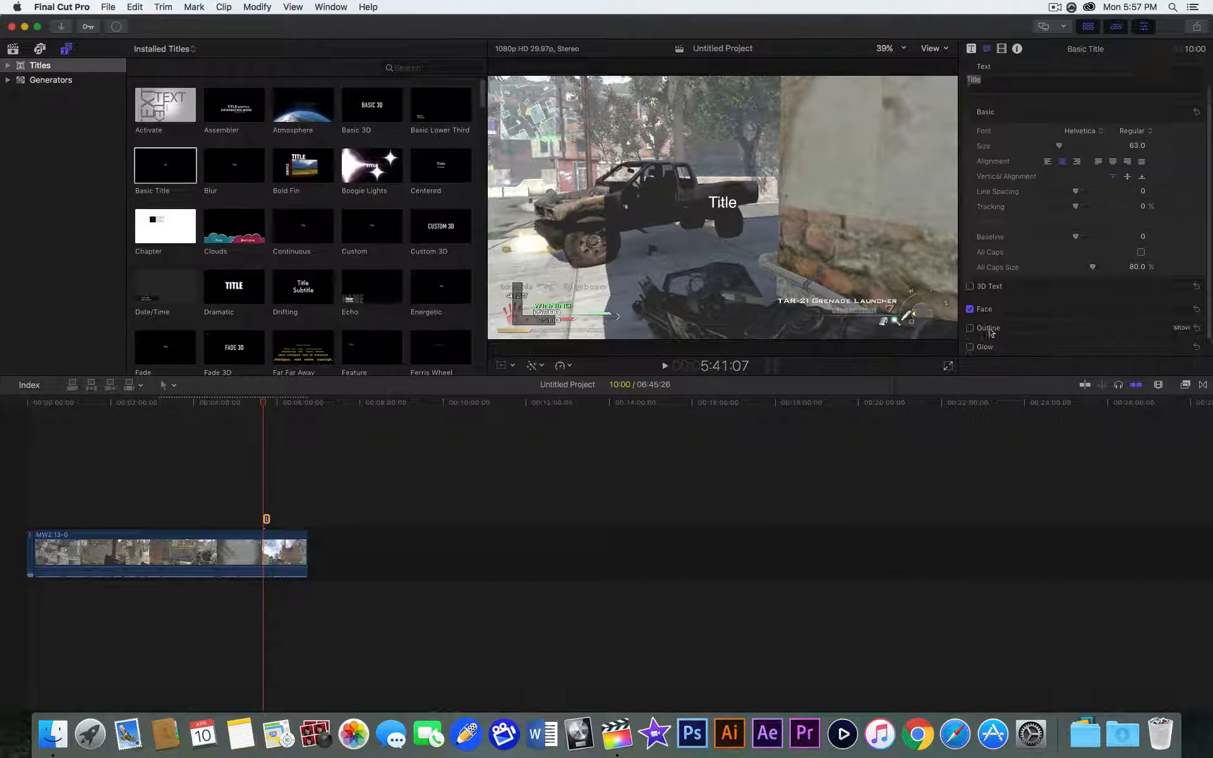
pyautogui.scroll(3, 1008, 124)
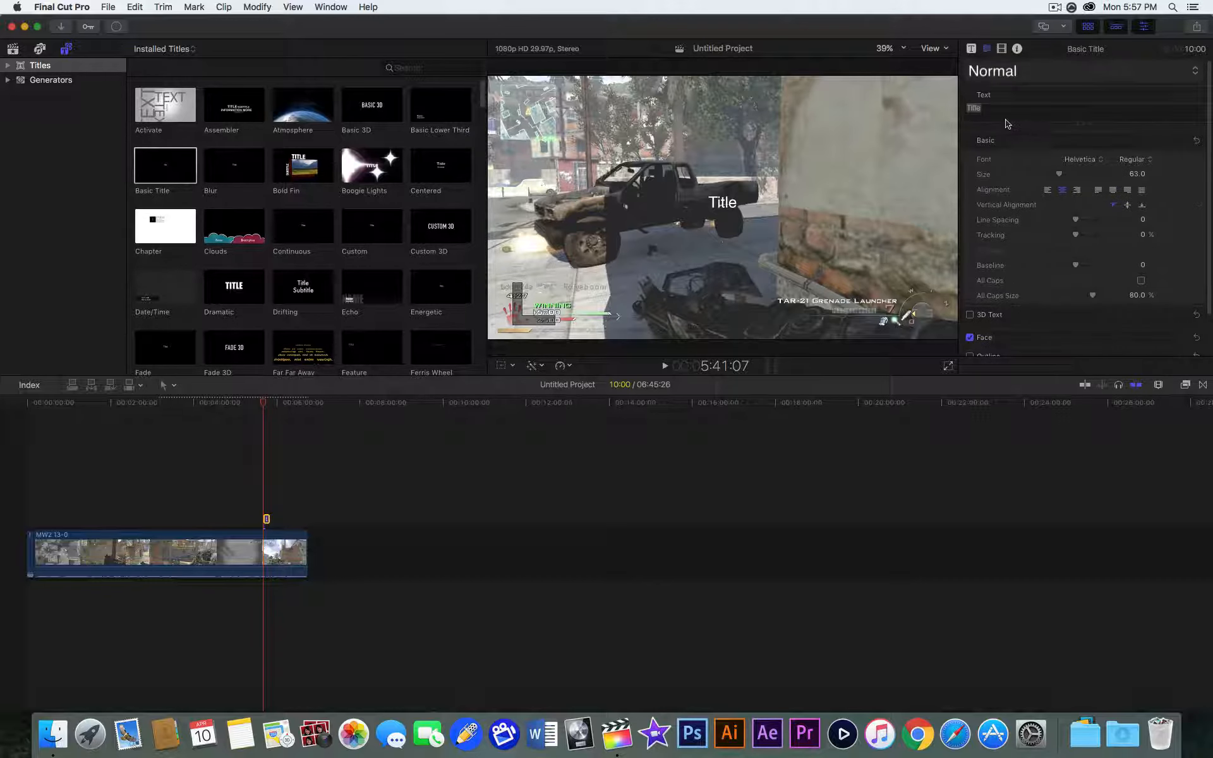
pyautogui.moveTo(989, 108); pyautogui.dragTo(953, 109)
pyautogui.write('zffsdsf')
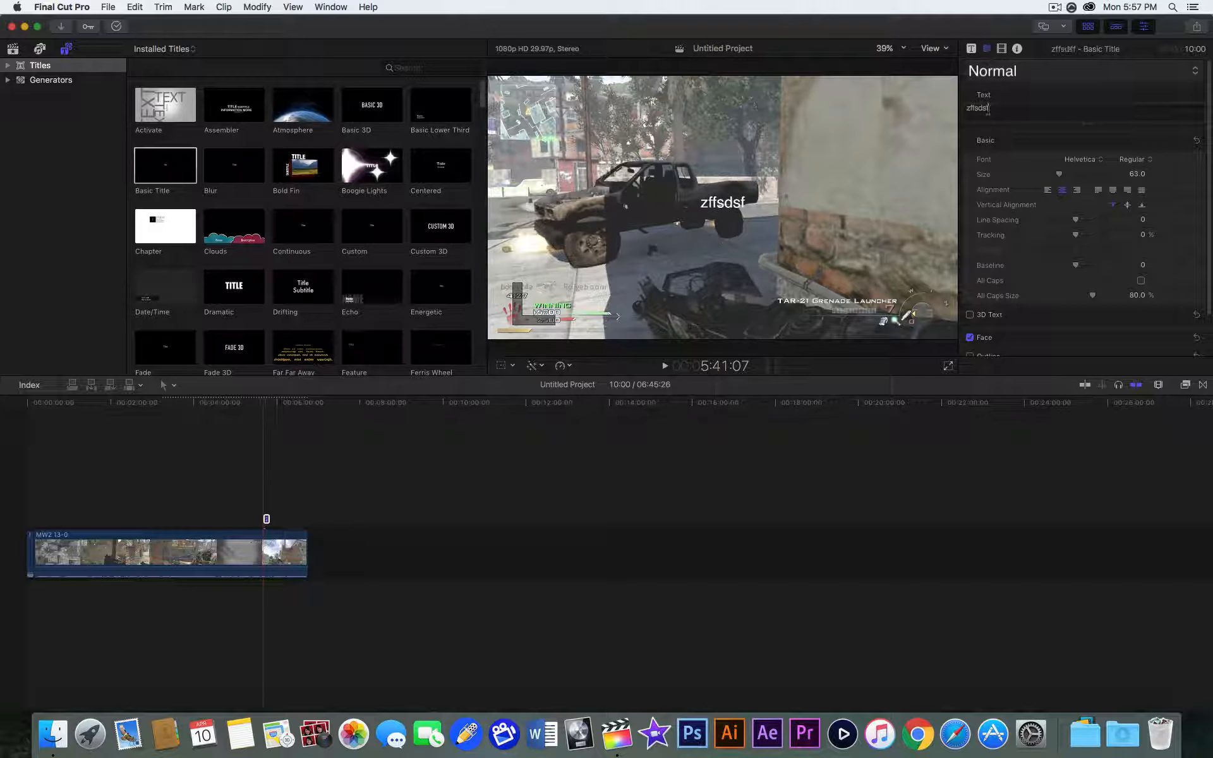
# Step: Clear the title's text, enter "Youtube Test" and look over its text style options
pyautogui.press('BackSpace')
pyautogui.press('BackSpace')
pyautogui.press('BackSpace')
pyautogui.press('BackSpace')
pyautogui.press('BackSpace')
pyautogui.press('BackSpace')
pyautogui.press('BackSpace')
pyautogui.write('Y')
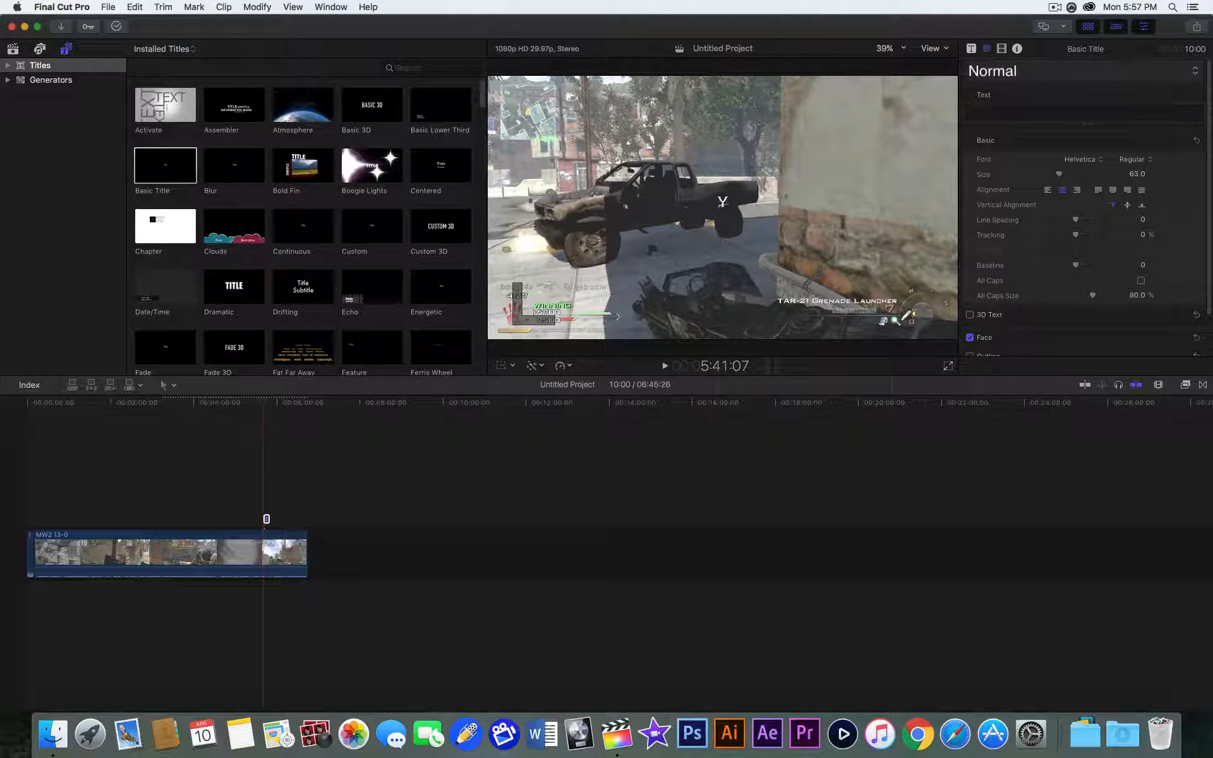
pyautogui.write('outube Te')
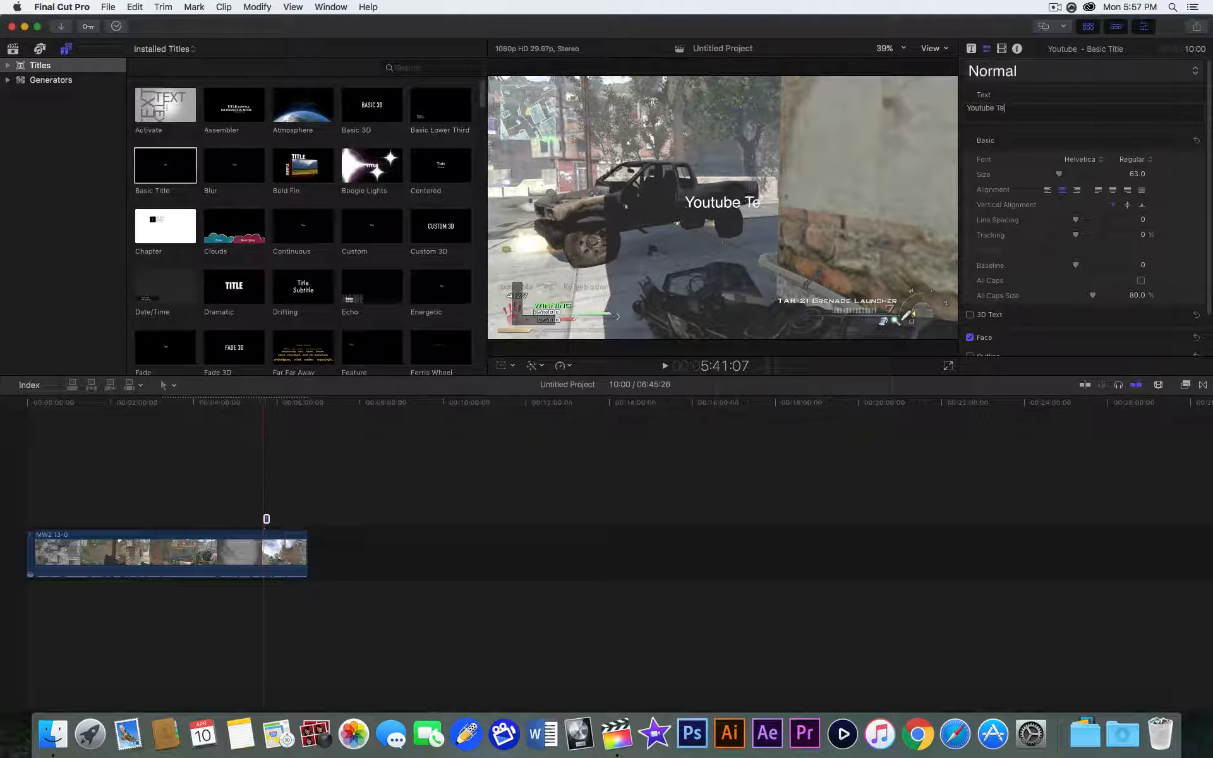
pyautogui.write('st')
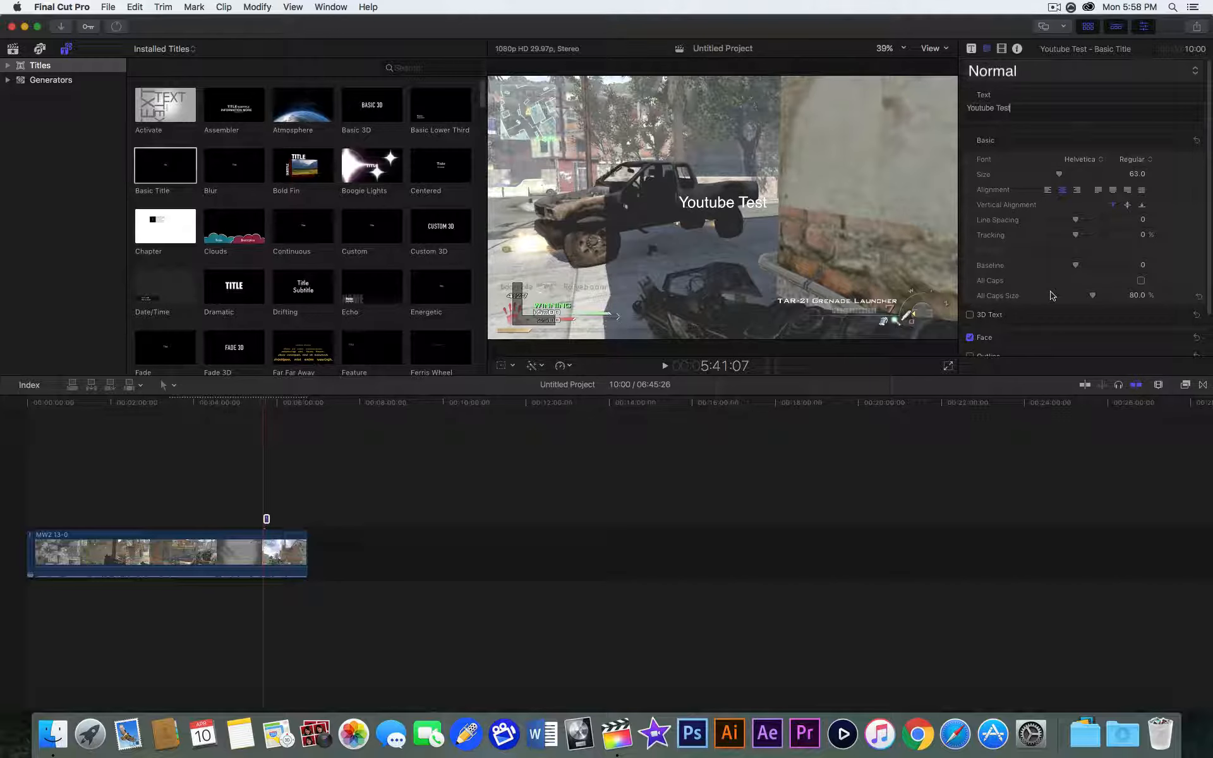
pyautogui.scroll(-3, 1102, 342)
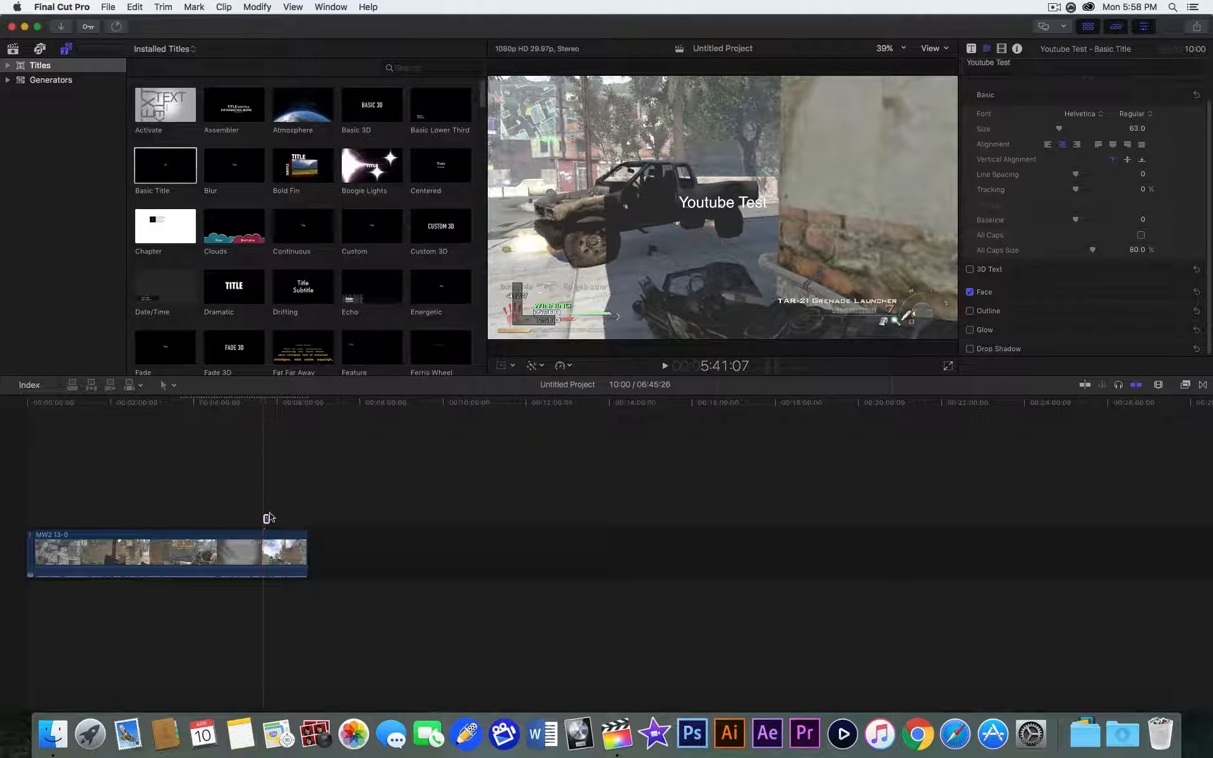
# Step: Add the OverLay with Facecam image above the start of the MW2 13-0 clip and extend it to that clip's end
pyautogui.click(232, 502)
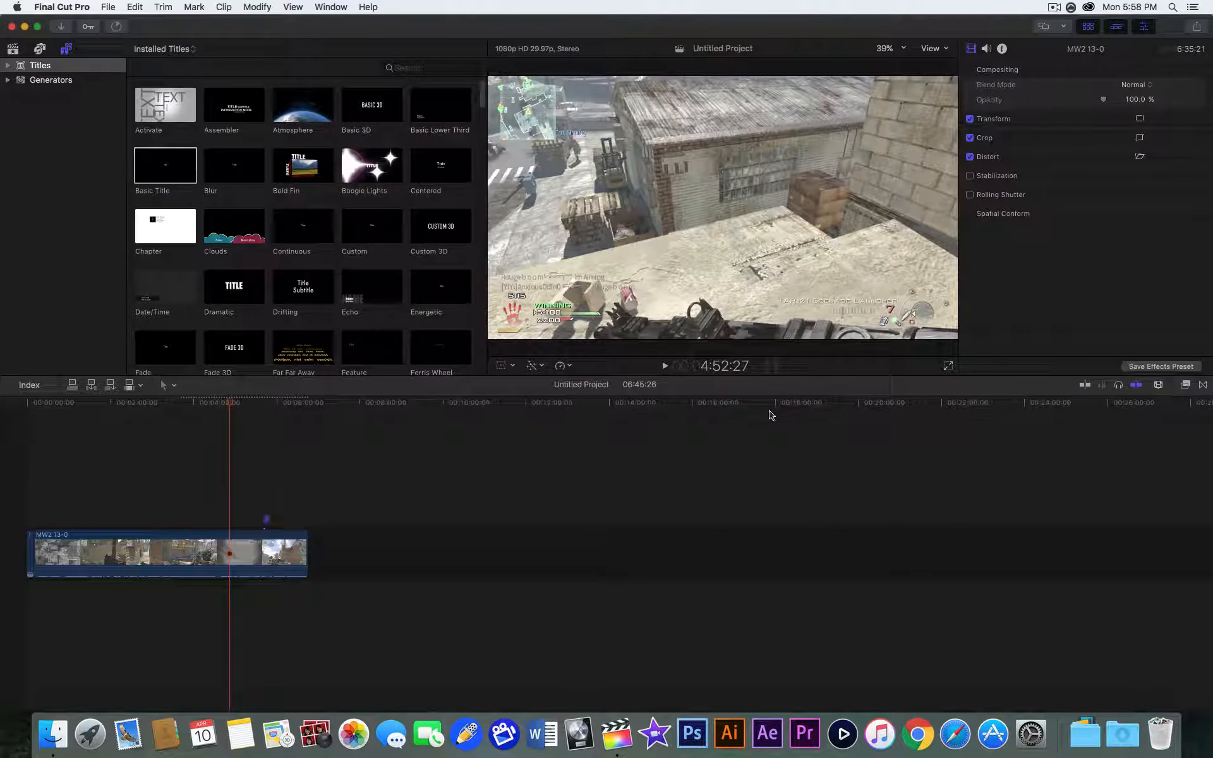
pyautogui.moveTo(1212, 485); pyautogui.dragTo(38, 503)
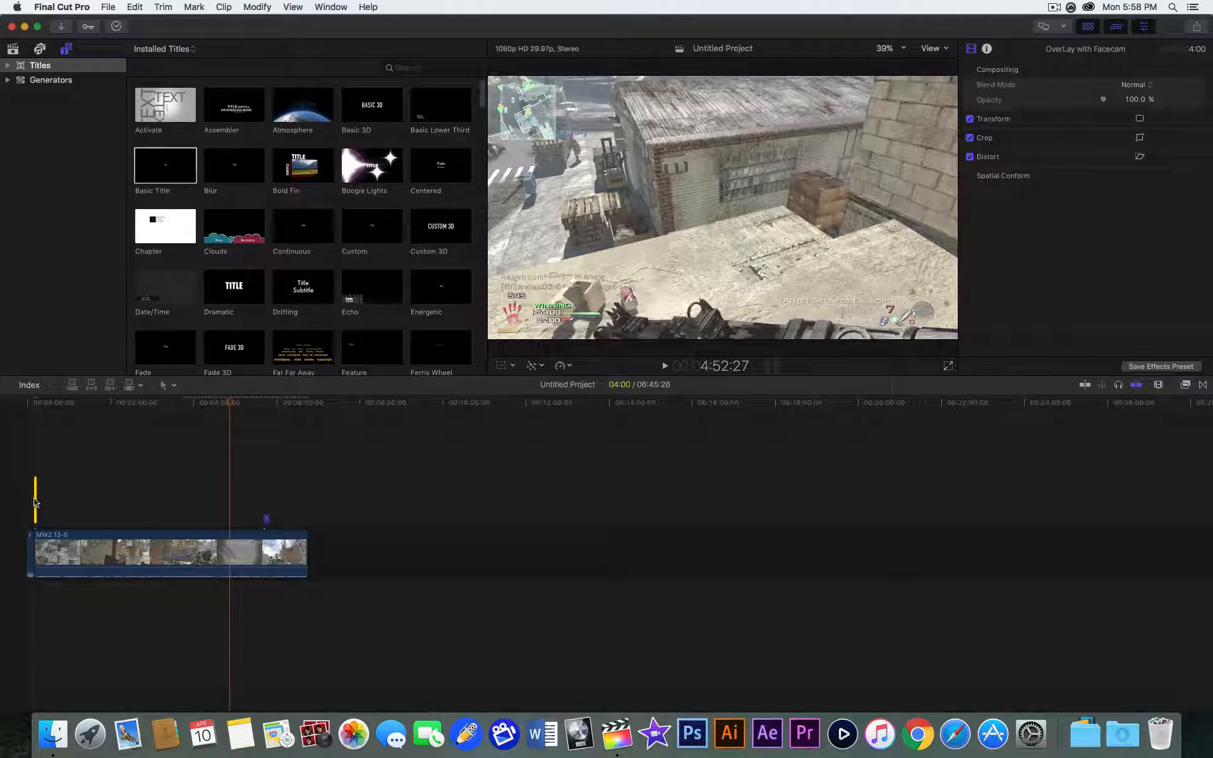
pyautogui.press('super+equal')
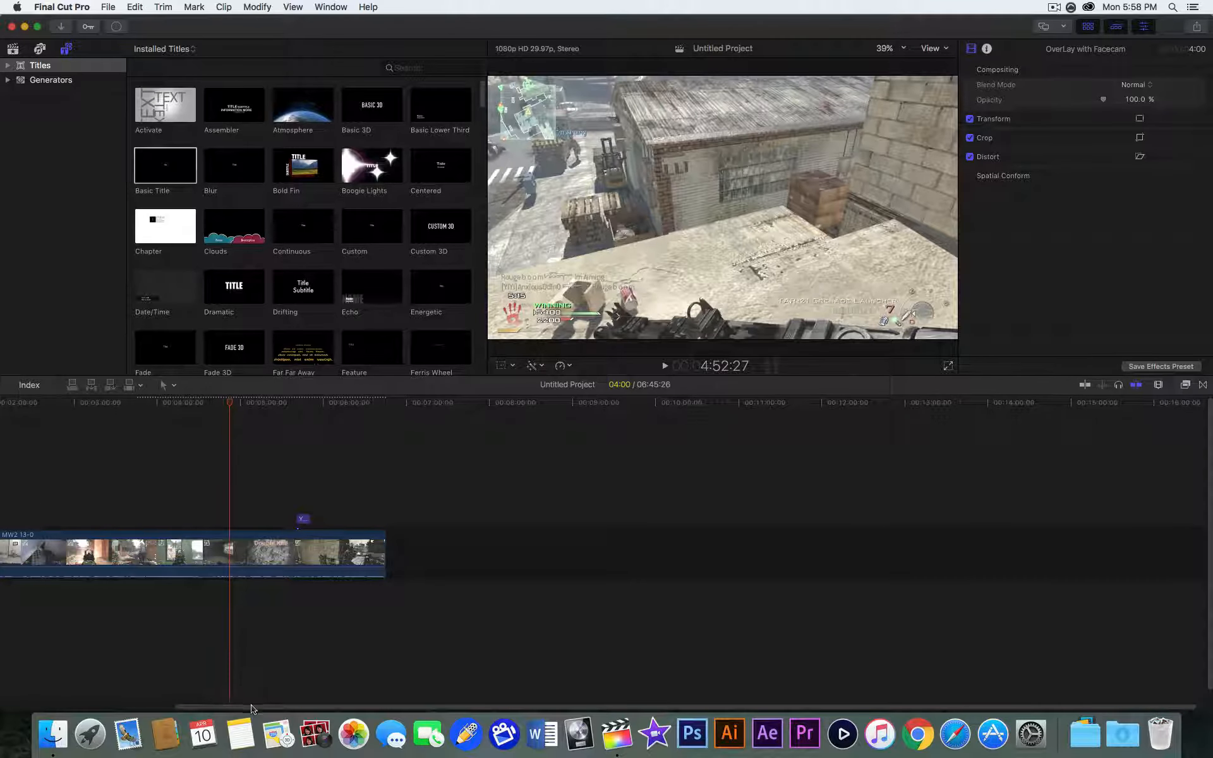
pyautogui.hscroll(-5, 55, 677)
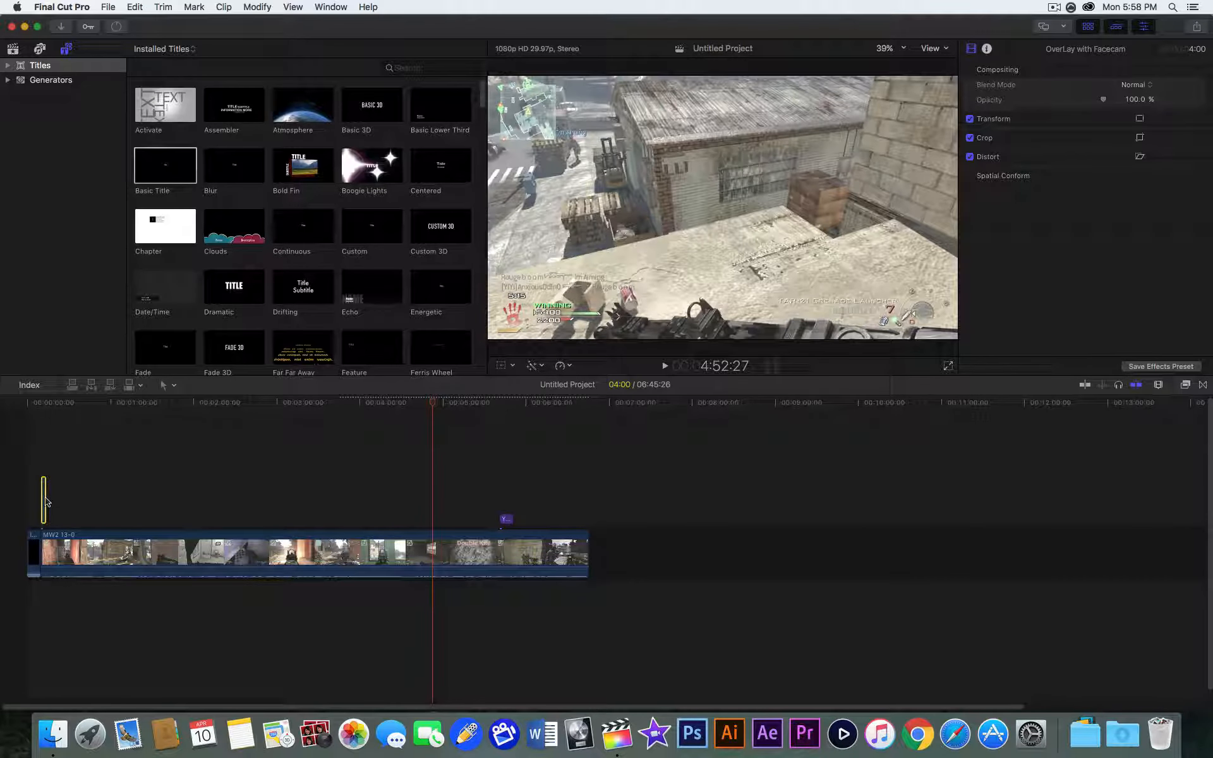
pyautogui.moveTo(43, 500); pyautogui.dragTo(588, 499)
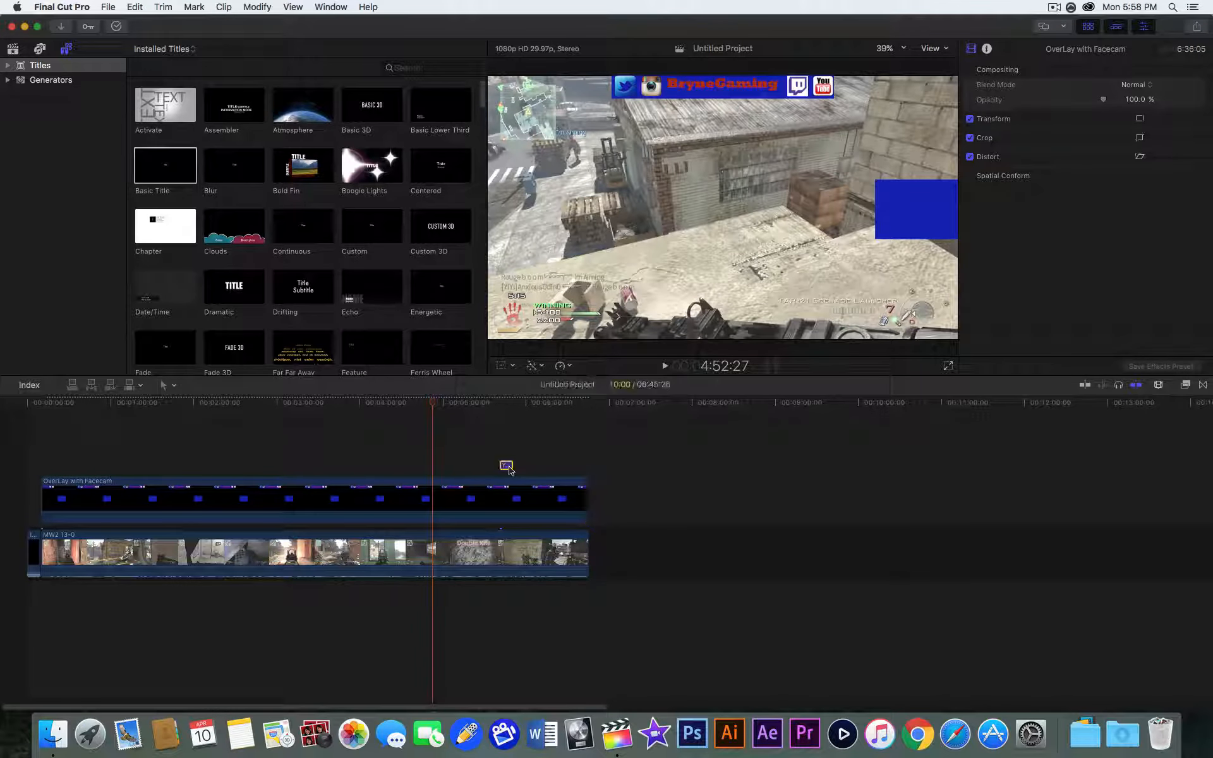
# Step: Play the project around 5:42 to preview the Youtube Test title over the overlay and gameplay
pyautogui.click(505, 466)
pyautogui.click(500, 439)
pyautogui.click(506, 465)
pyautogui.press('space')
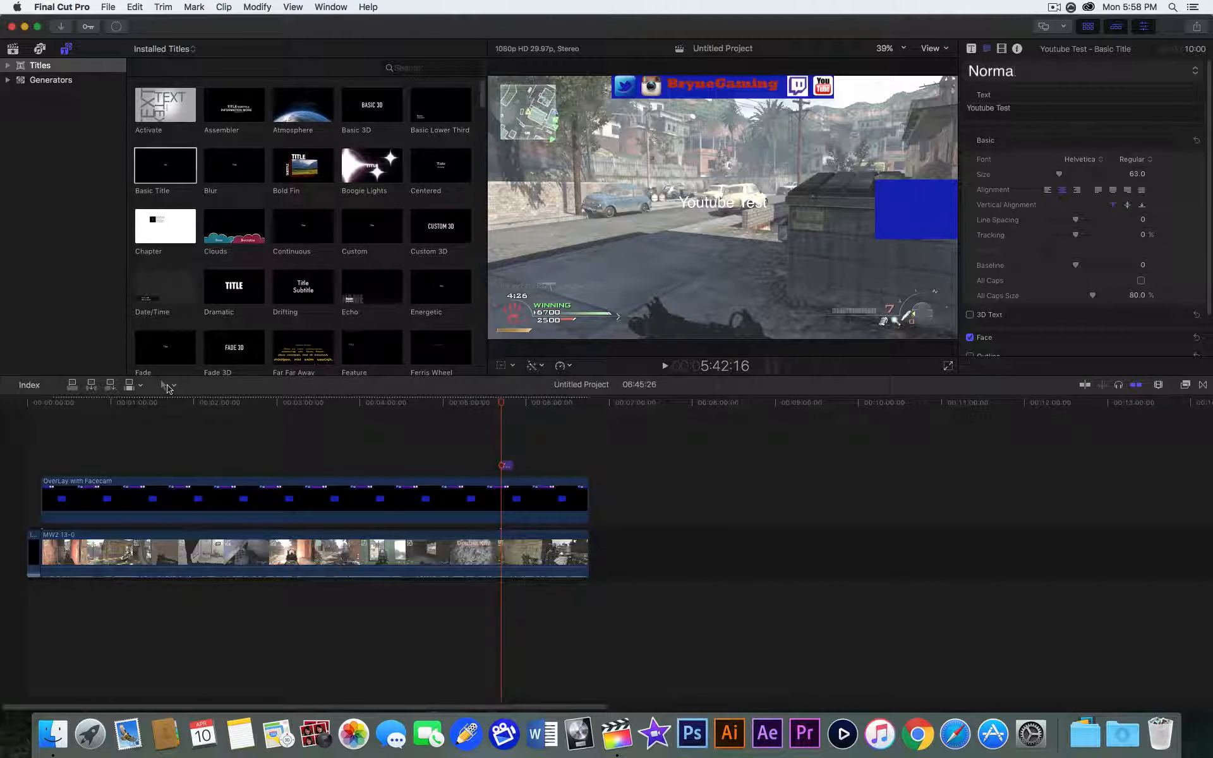
pyautogui.click(172, 385)
pyautogui.click(172, 385)
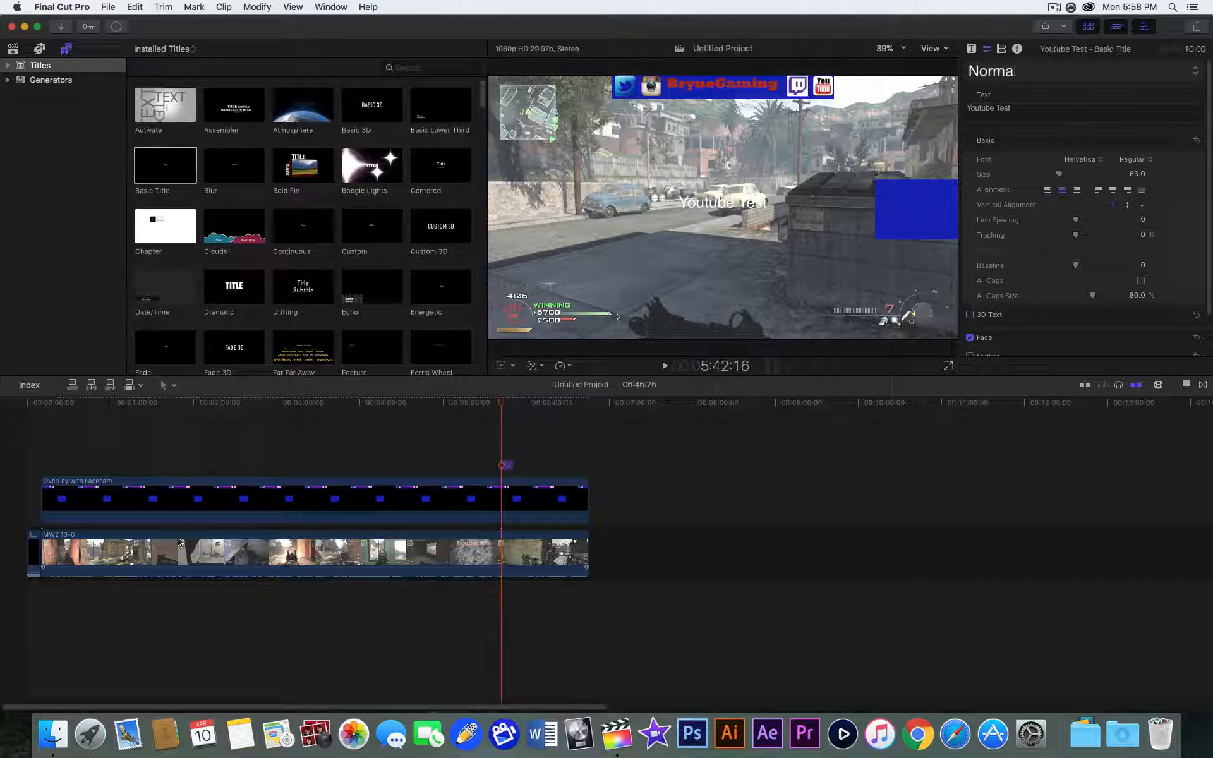
# Step: Zoom the timeline in and out around the Youtube Test title and return to the whole-project view
pyautogui.press('super+equal')
pyautogui.press('super+minus')
pyautogui.press('super+minus')
pyautogui.press('super+equal')
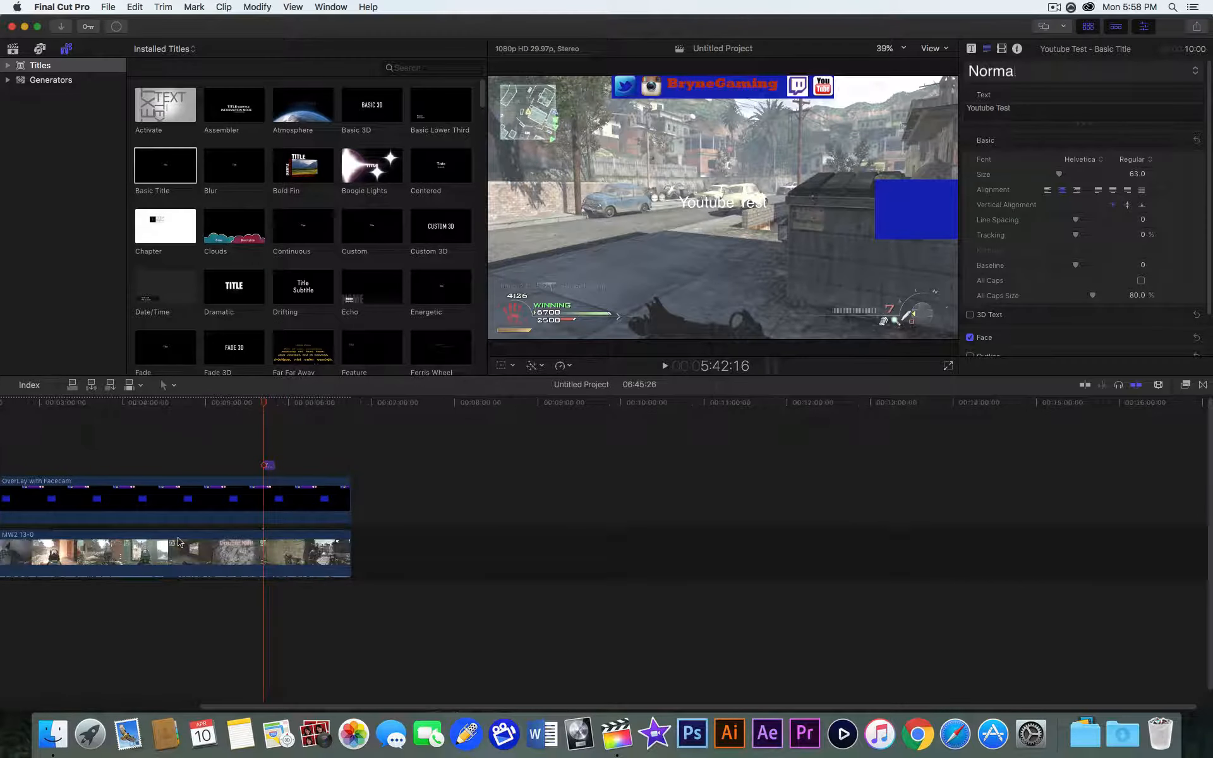
pyautogui.press('super+equal')
pyautogui.press('super+equal')
pyautogui.press('super+equal')
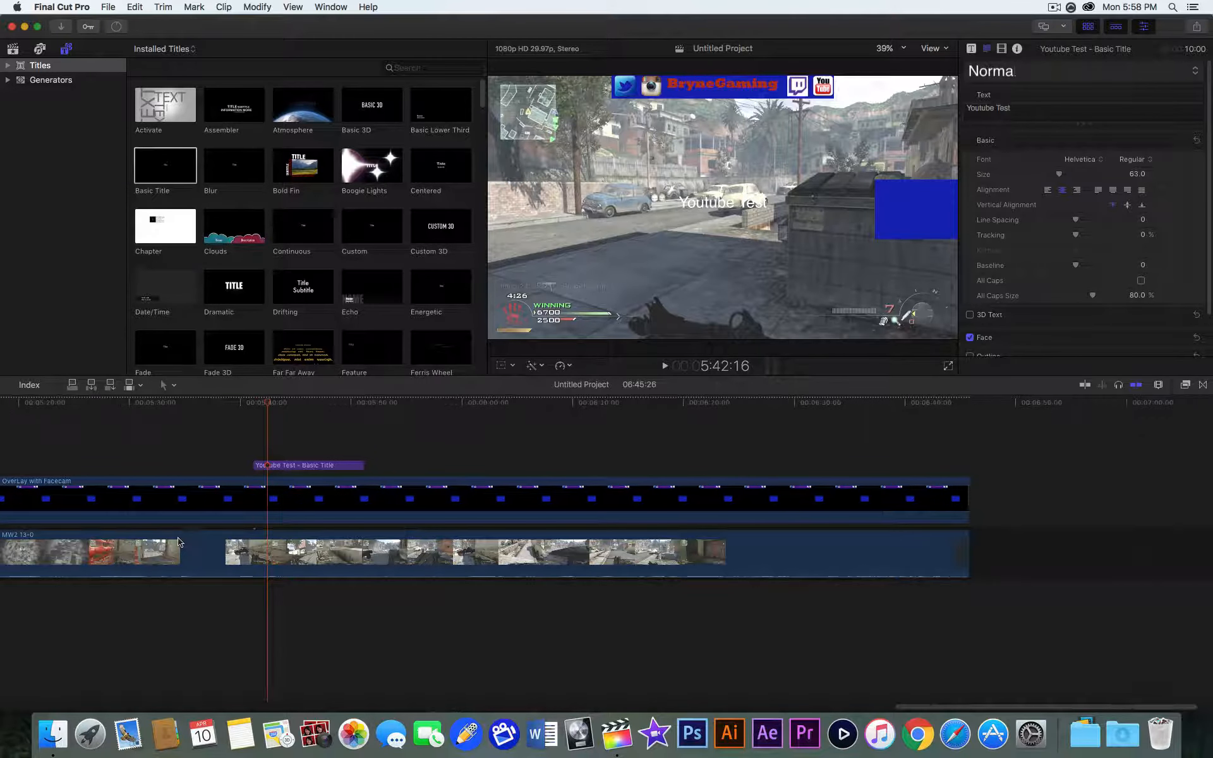
pyautogui.press('super+minus')
pyautogui.press('super+minus')
pyautogui.press('super+minus')
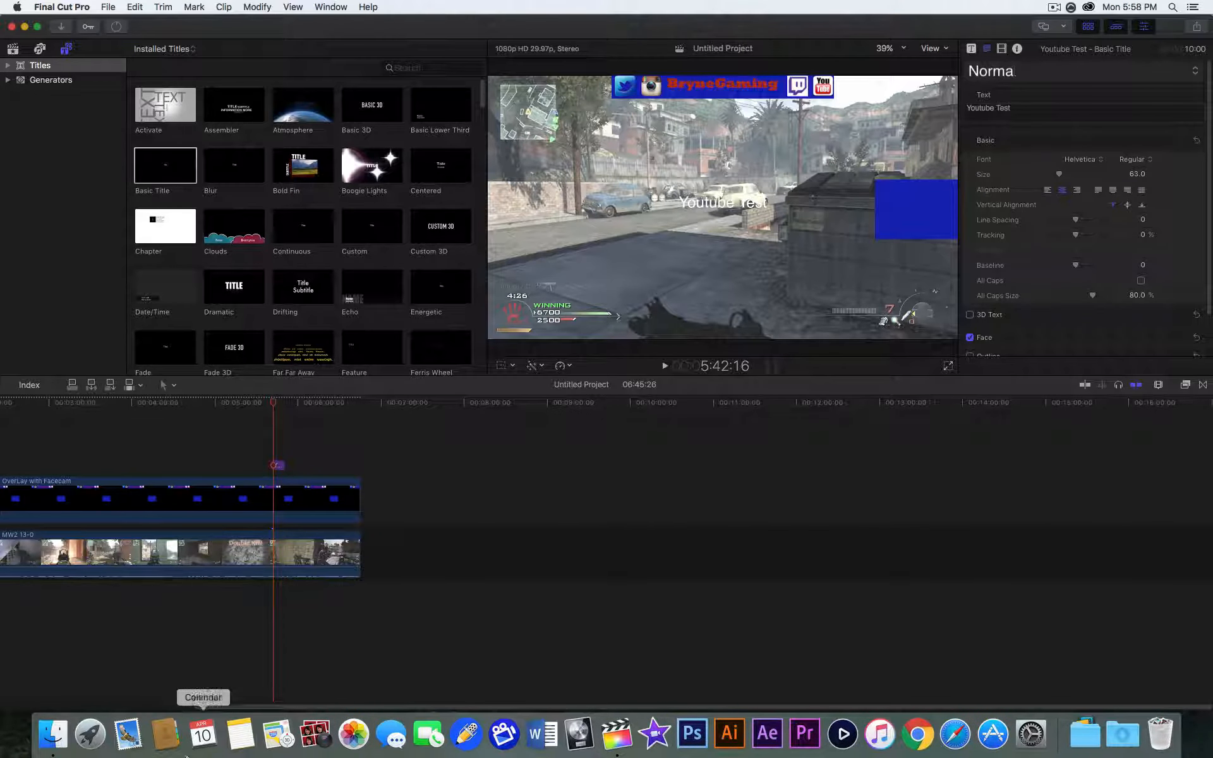
pyautogui.hscroll(-7, 34, 693)
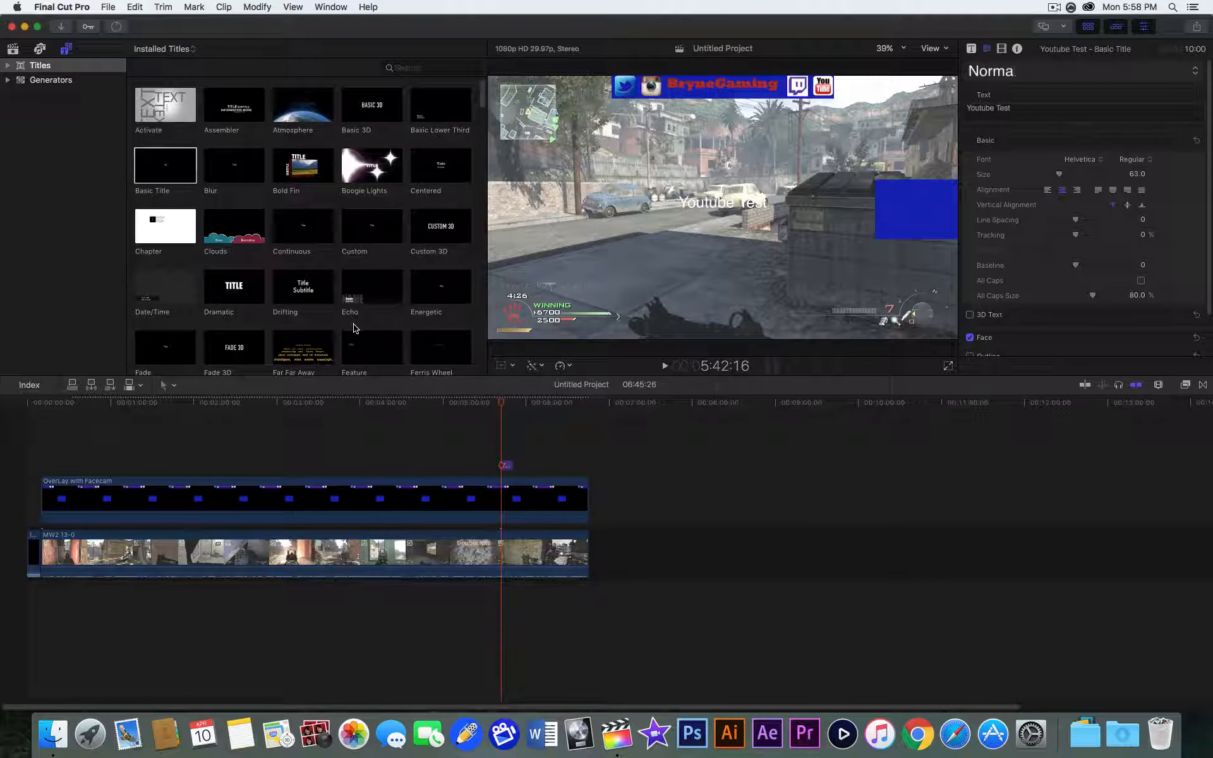
# Step: Look through the photo, sound effect, iTunes and title libraries and return to the 10-2-16 event's clips
pyautogui.click(39, 50)
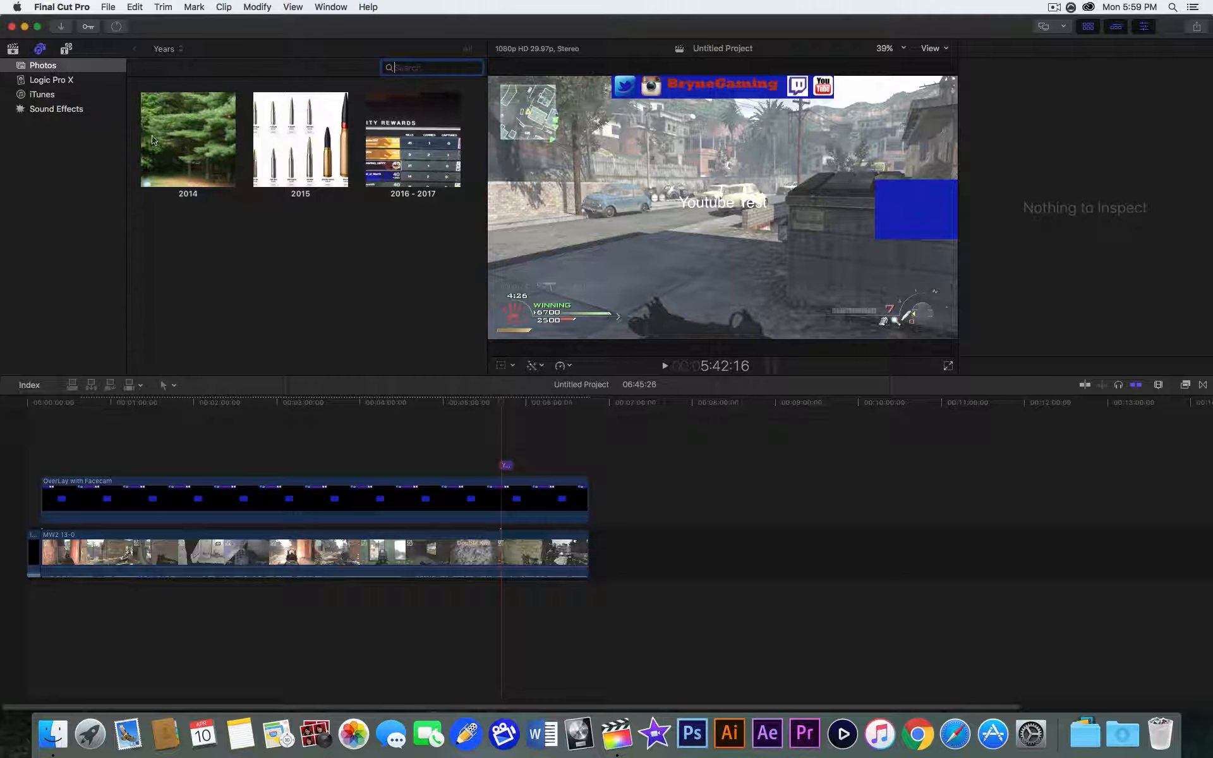
pyautogui.click(70, 109)
pyautogui.click(72, 95)
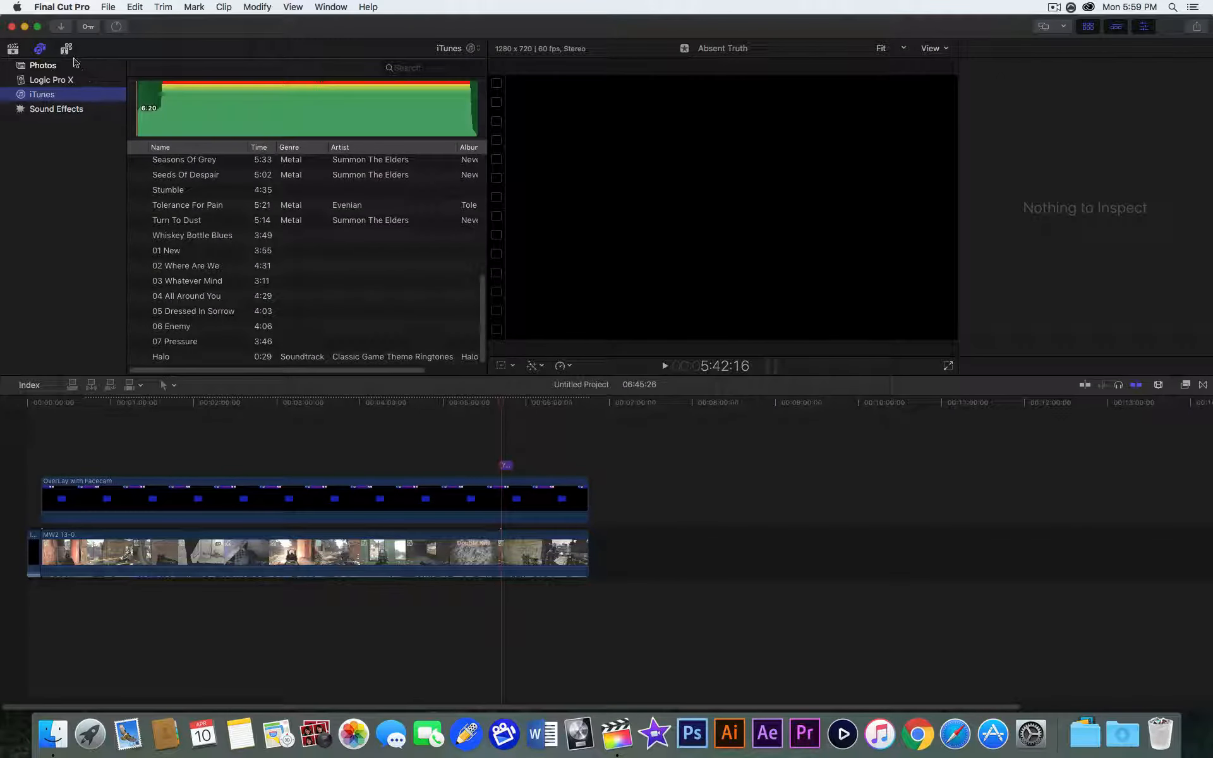
pyautogui.click(48, 67)
pyautogui.click(66, 48)
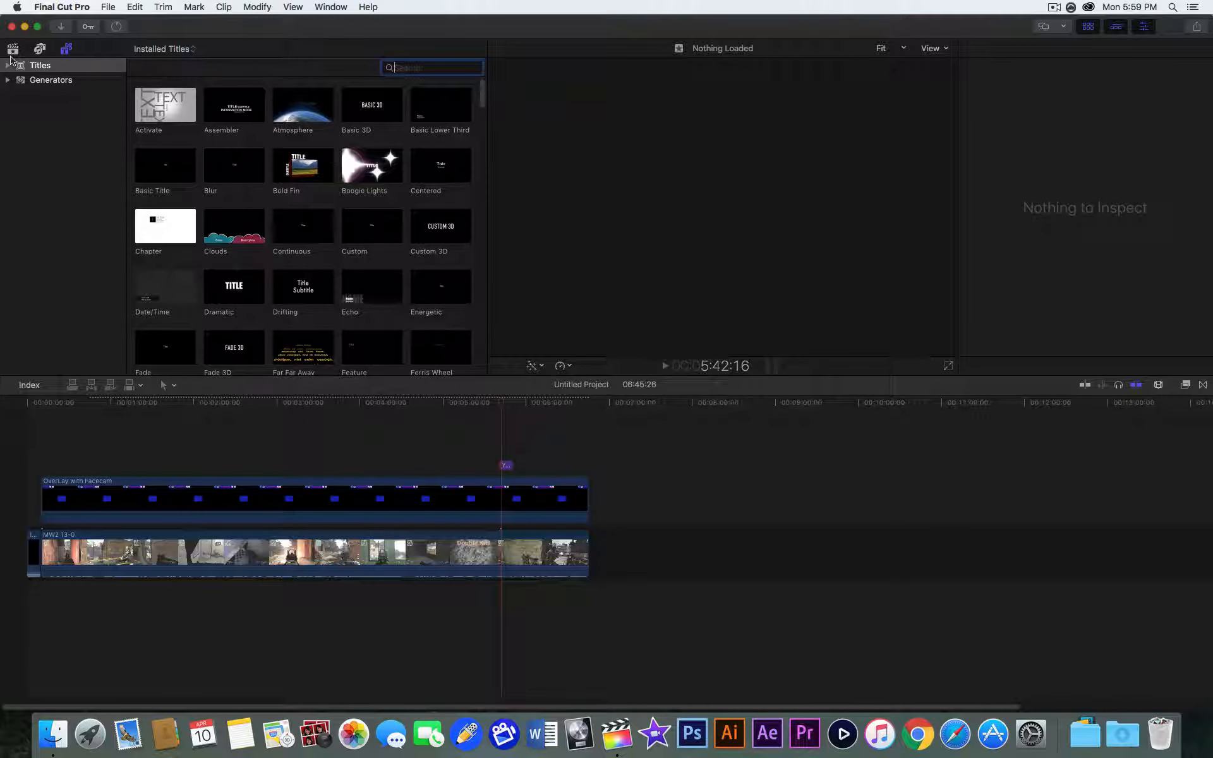
pyautogui.click(14, 49)
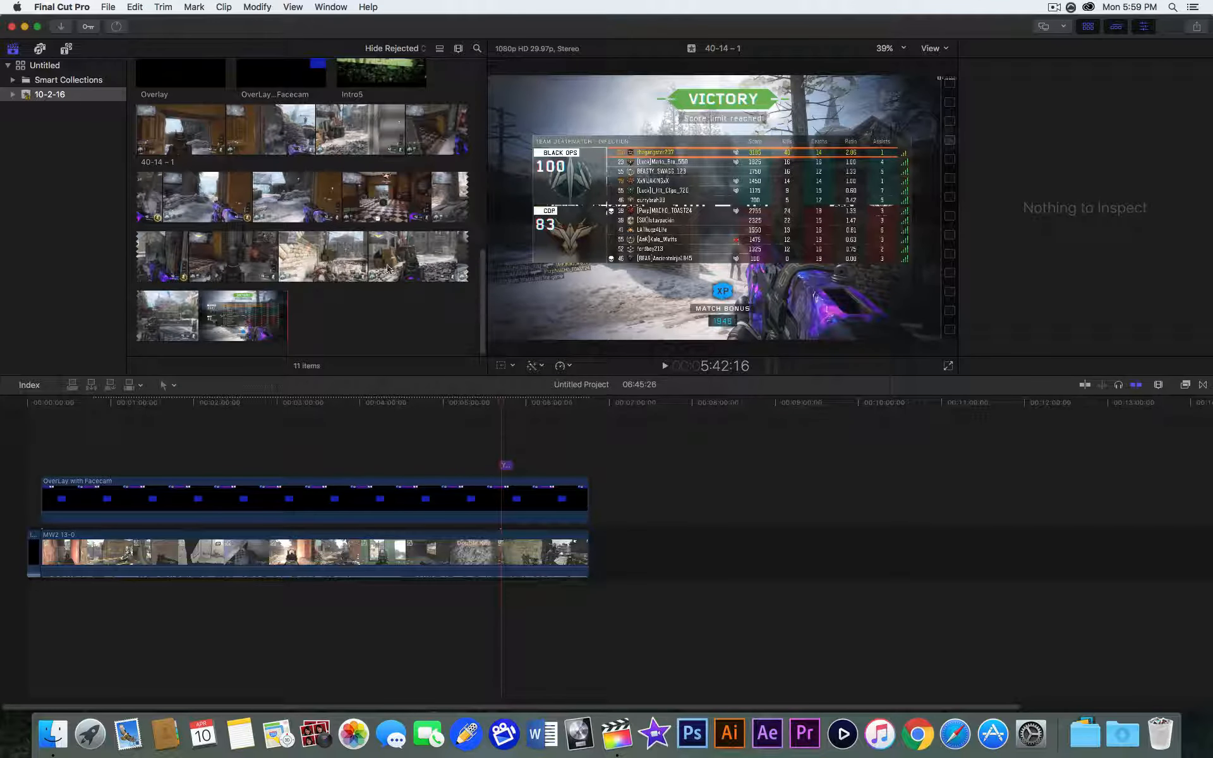
# Step: Turn off snapping and add the Intro4 clip above the overlay just after 4:39:06
pyautogui.click(1136, 384)
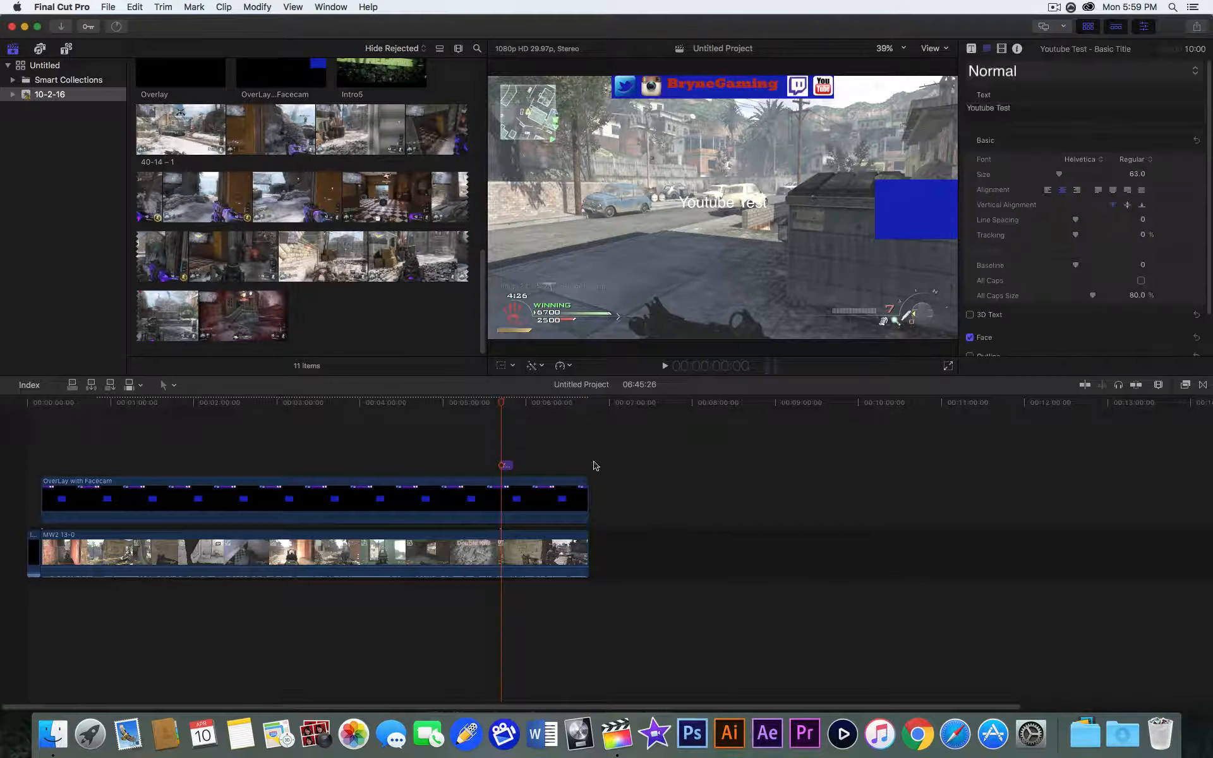
pyautogui.click(417, 448)
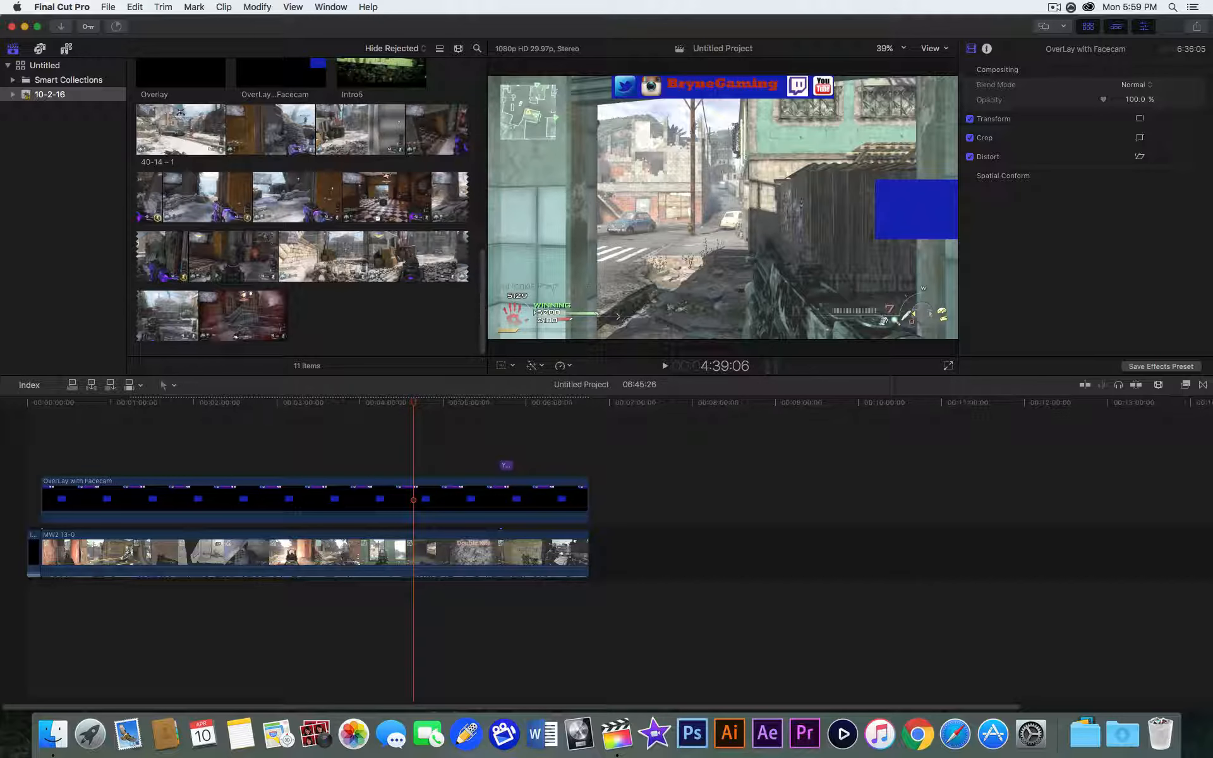
pyautogui.moveTo(1212, 398); pyautogui.dragTo(417, 451)
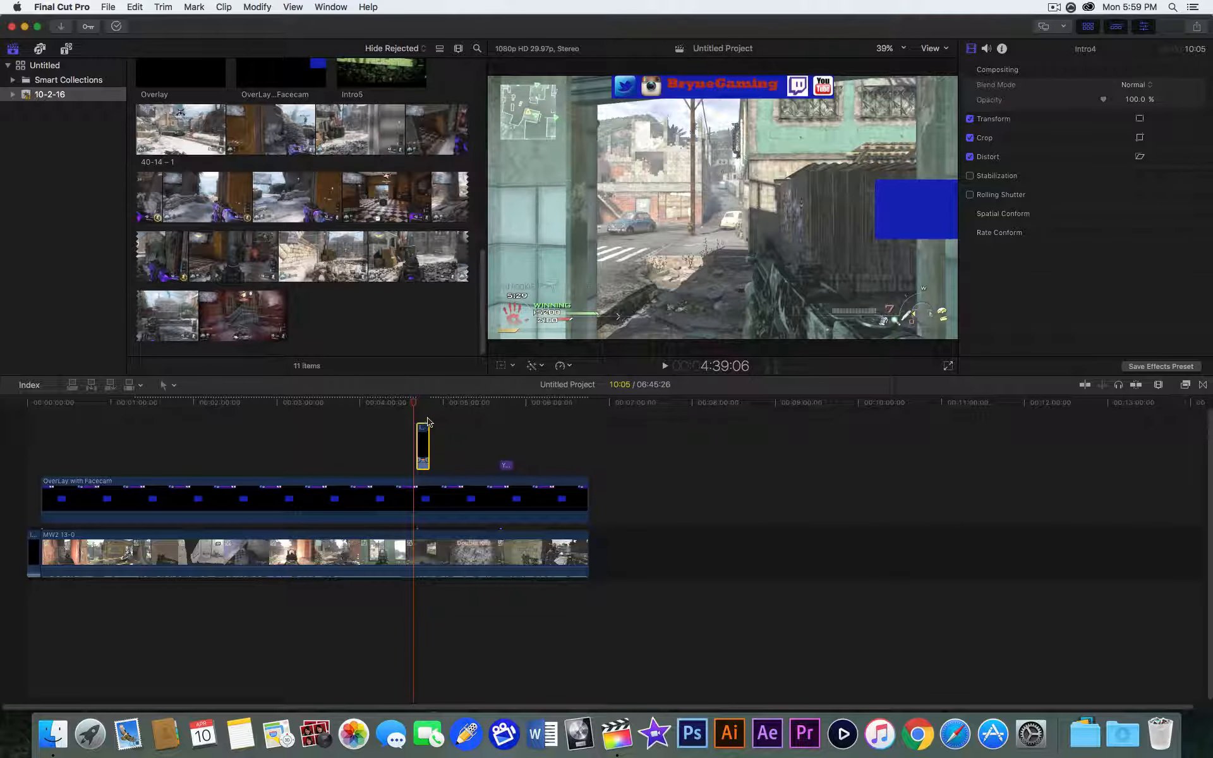
pyautogui.click(423, 416)
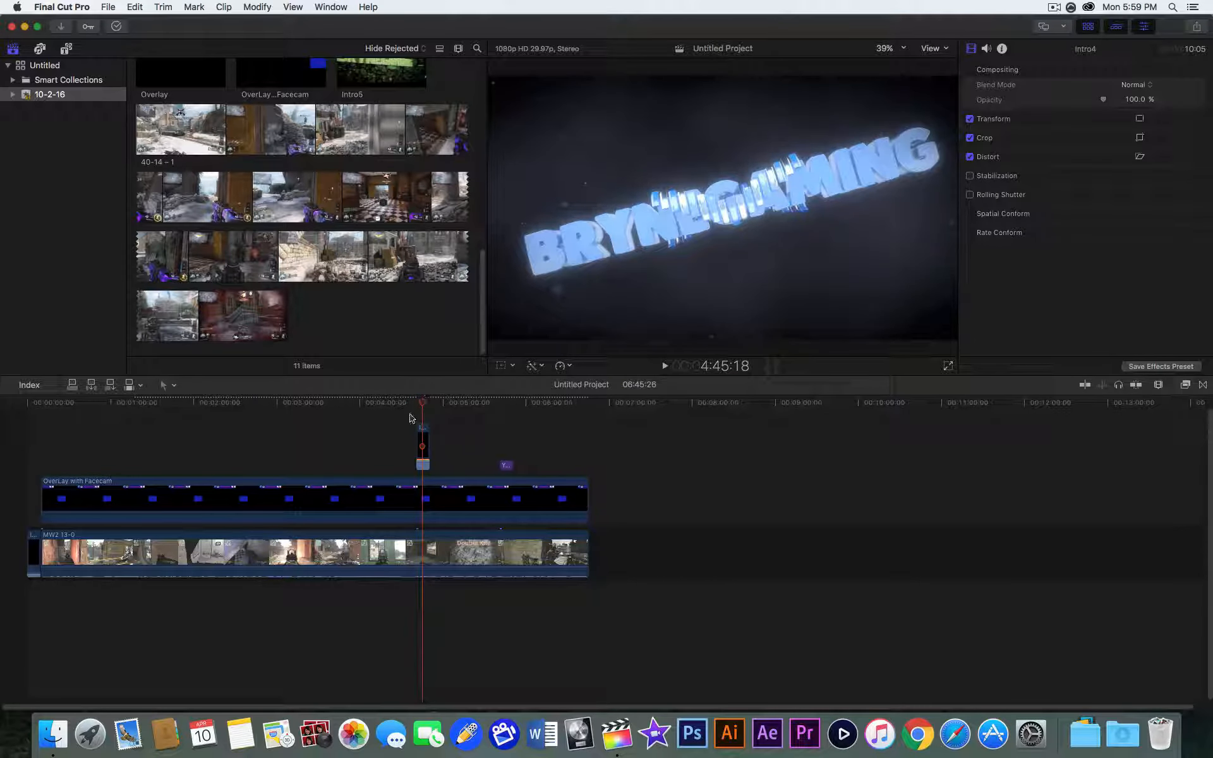
# Step: Move the Intro4 clip beneath the MW2 13-0 clip at about 4:54 and check the picture at that point
pyautogui.moveTo(425, 446); pyautogui.dragTo(432, 573)
pyautogui.click(436, 459)
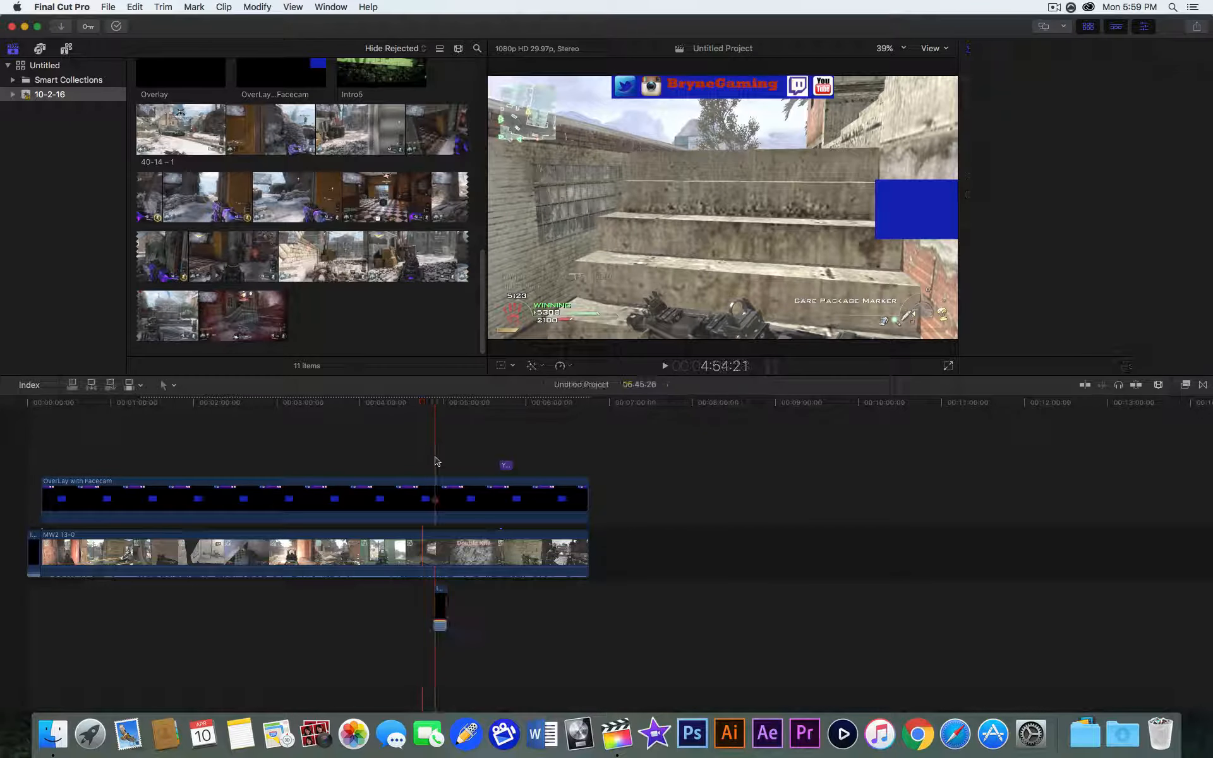
pyautogui.click(447, 455)
pyautogui.click(446, 450)
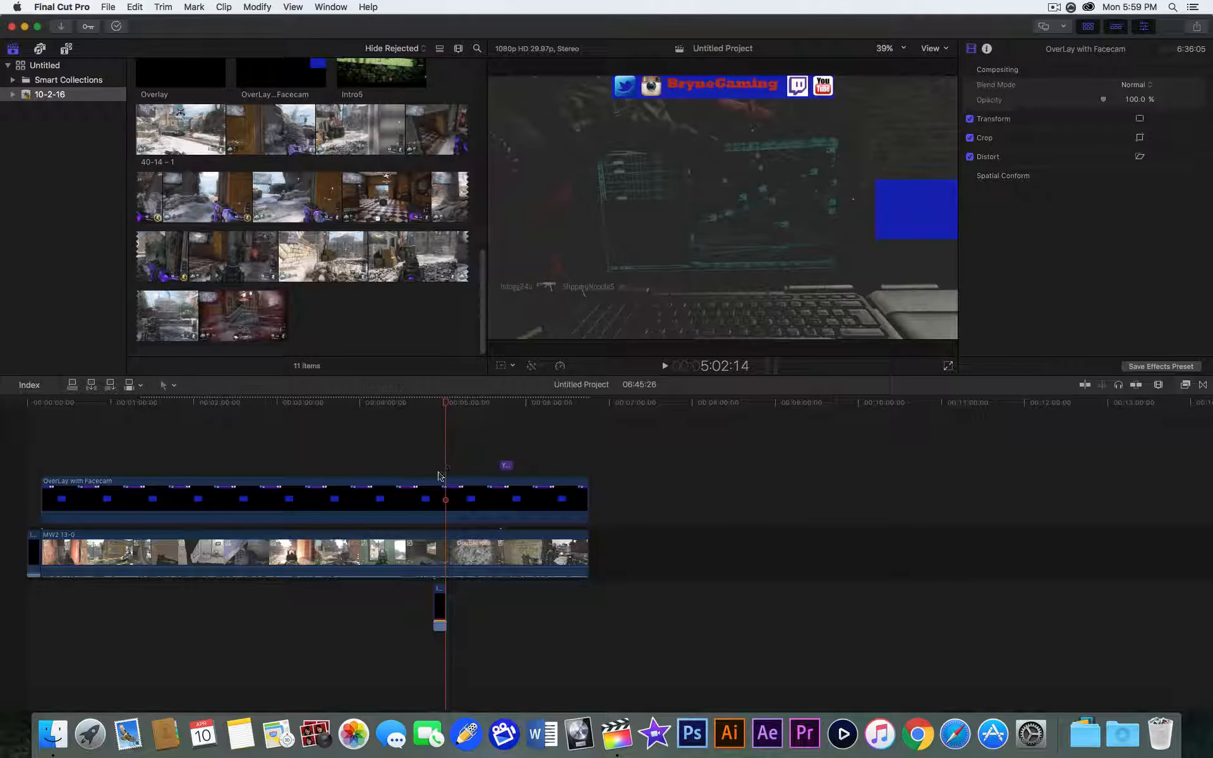
pyautogui.click(442, 467)
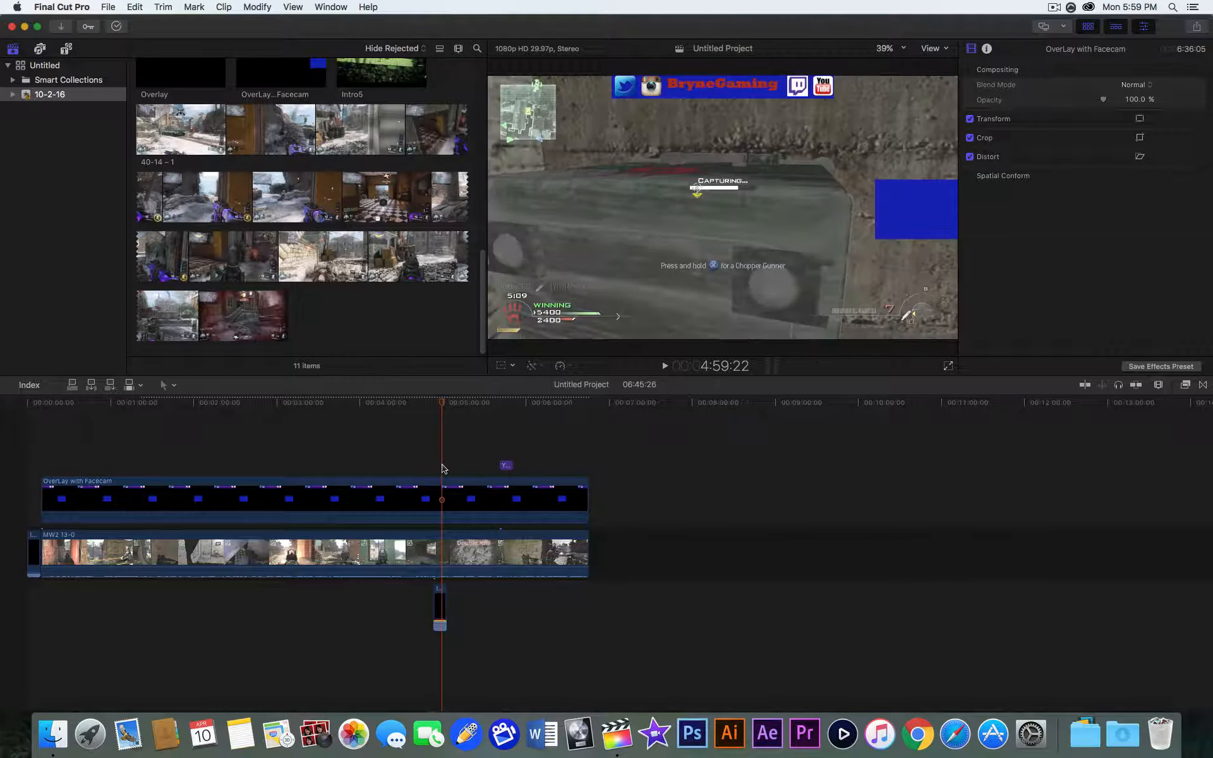
# Step: Move the Intro4 clip between the MW2 13-0 clip and the overlay near 6:10, and check how they stack
pyautogui.click(442, 608)
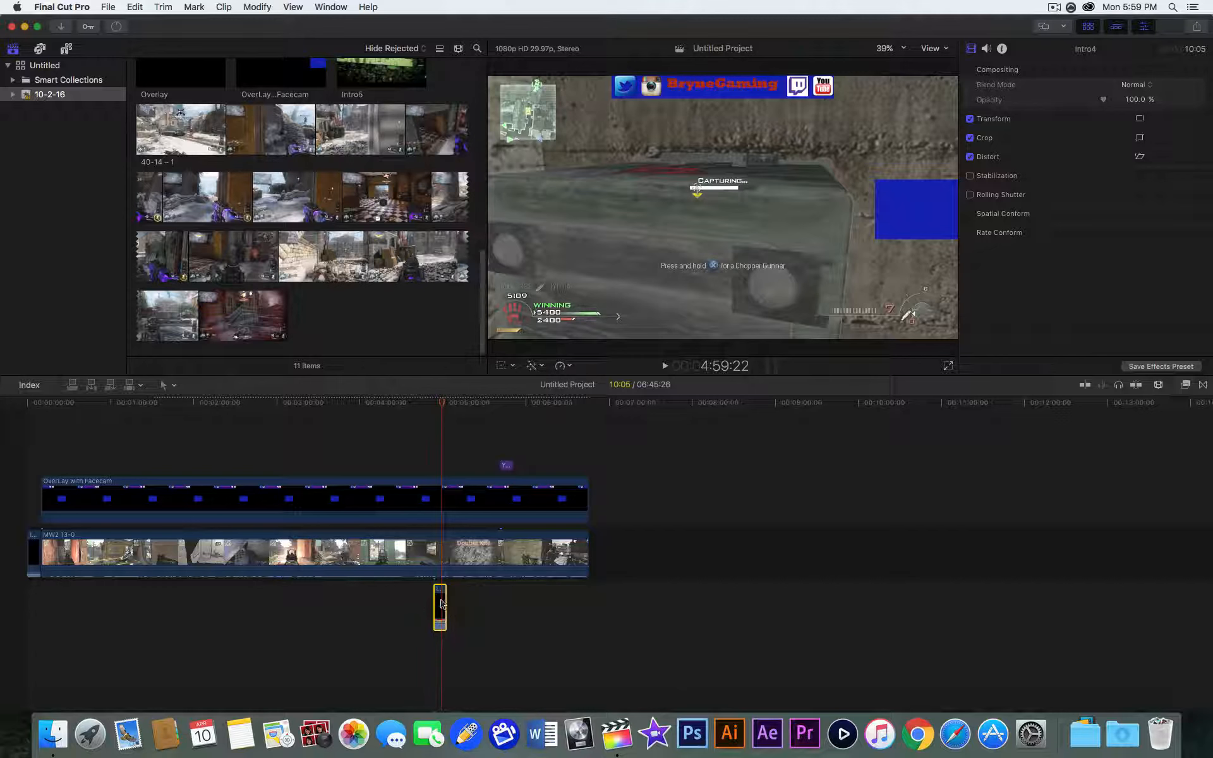
pyautogui.moveTo(441, 604); pyautogui.dragTo(539, 496)
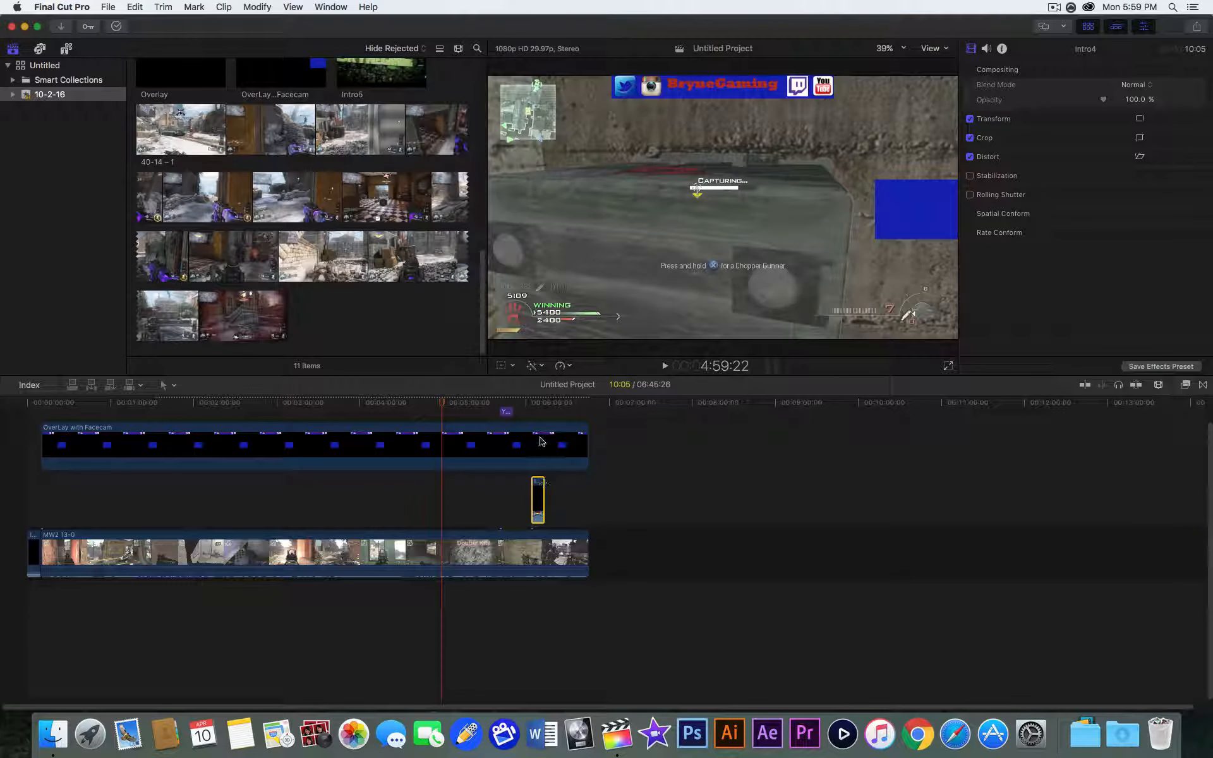
pyautogui.click(542, 442)
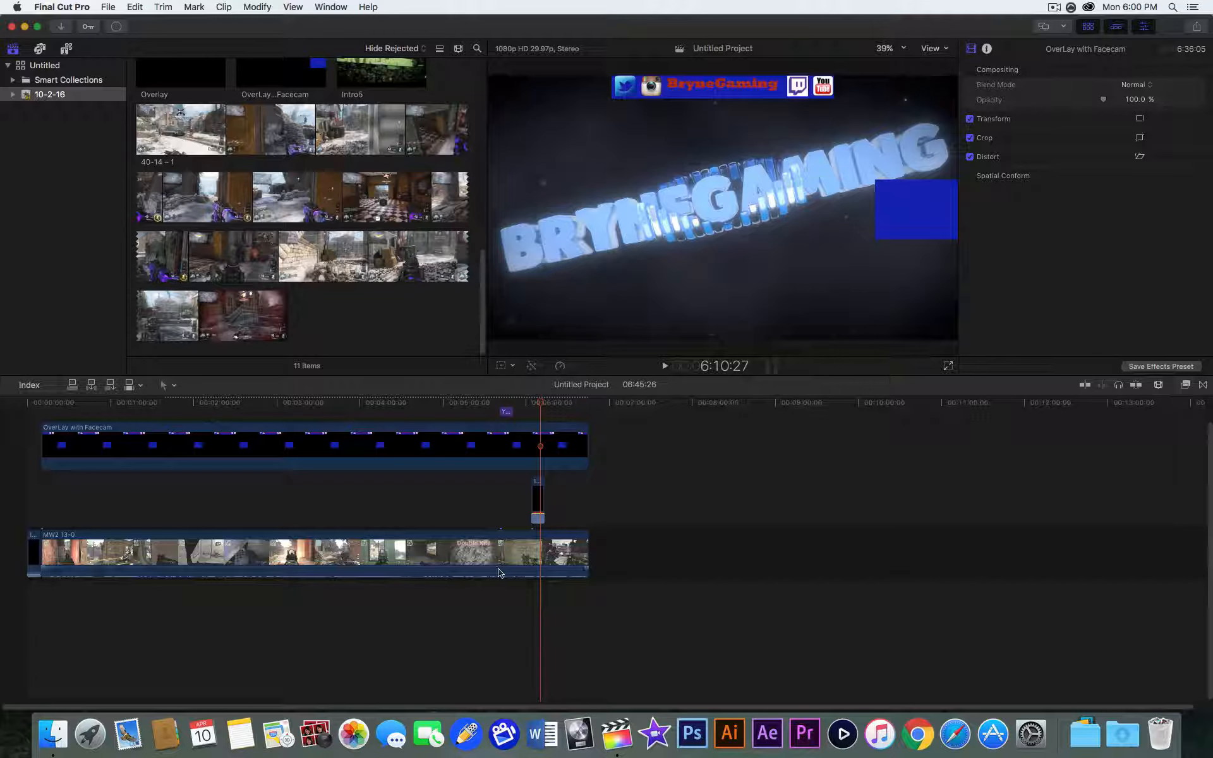
# Step: Move the Intro4 clip above the overlay at about 5:27 and place the Youtube Test title above it
pyautogui.moveTo(537, 496); pyautogui.dragTo(406, 401)
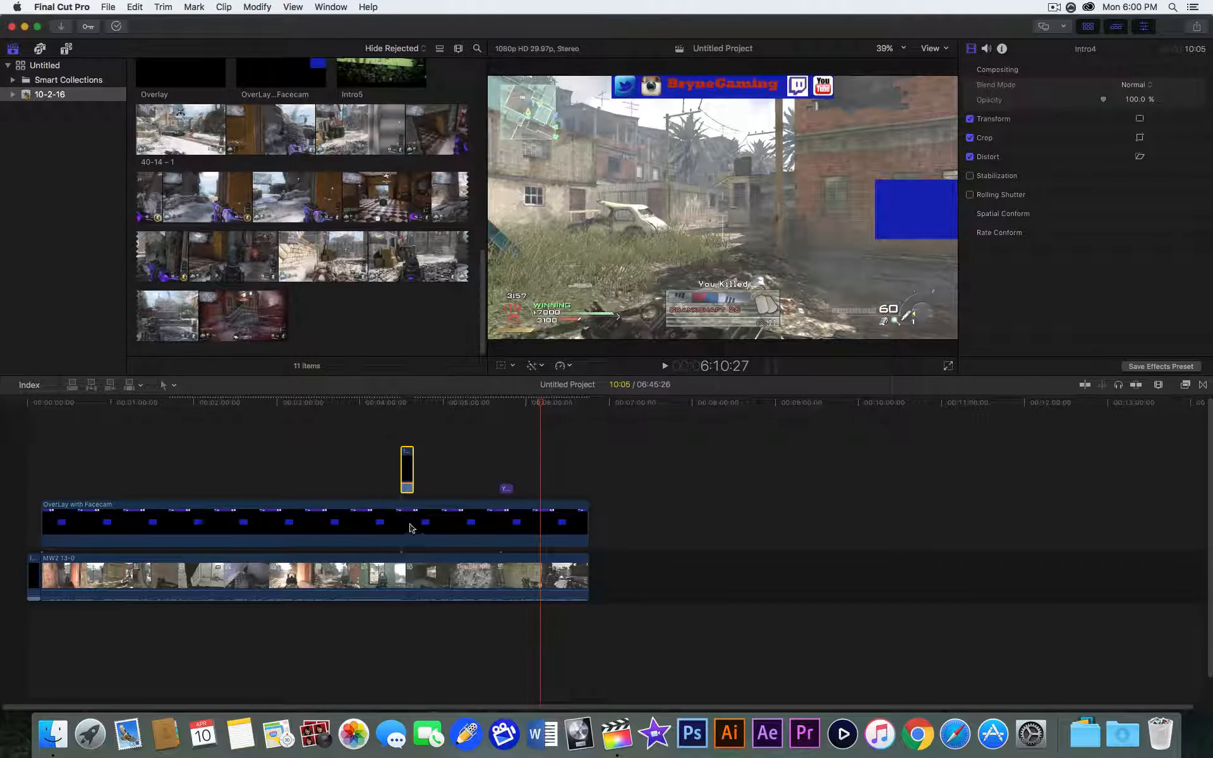
pyautogui.moveTo(402, 467)
pyautogui.mouseDown()
pyautogui.moveTo(417, 465)
pyautogui.moveTo(407, 460)
pyautogui.mouseUp()
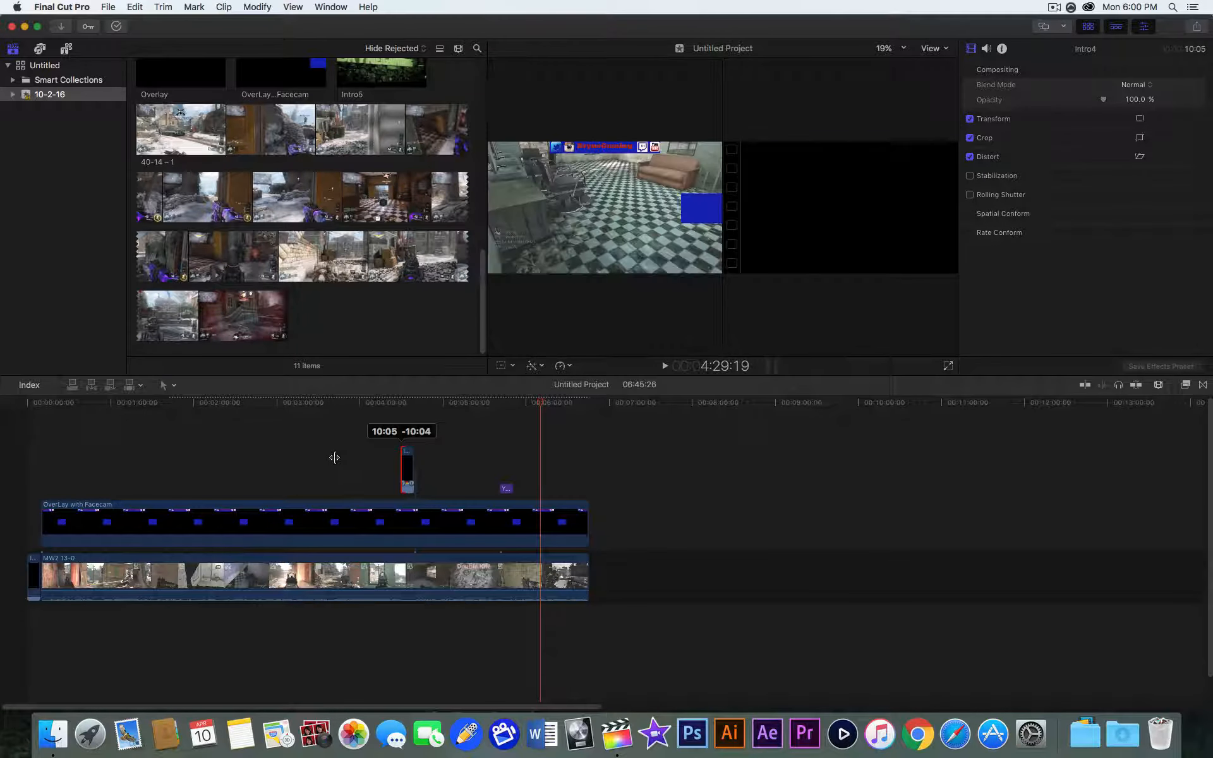
pyautogui.click(411, 465)
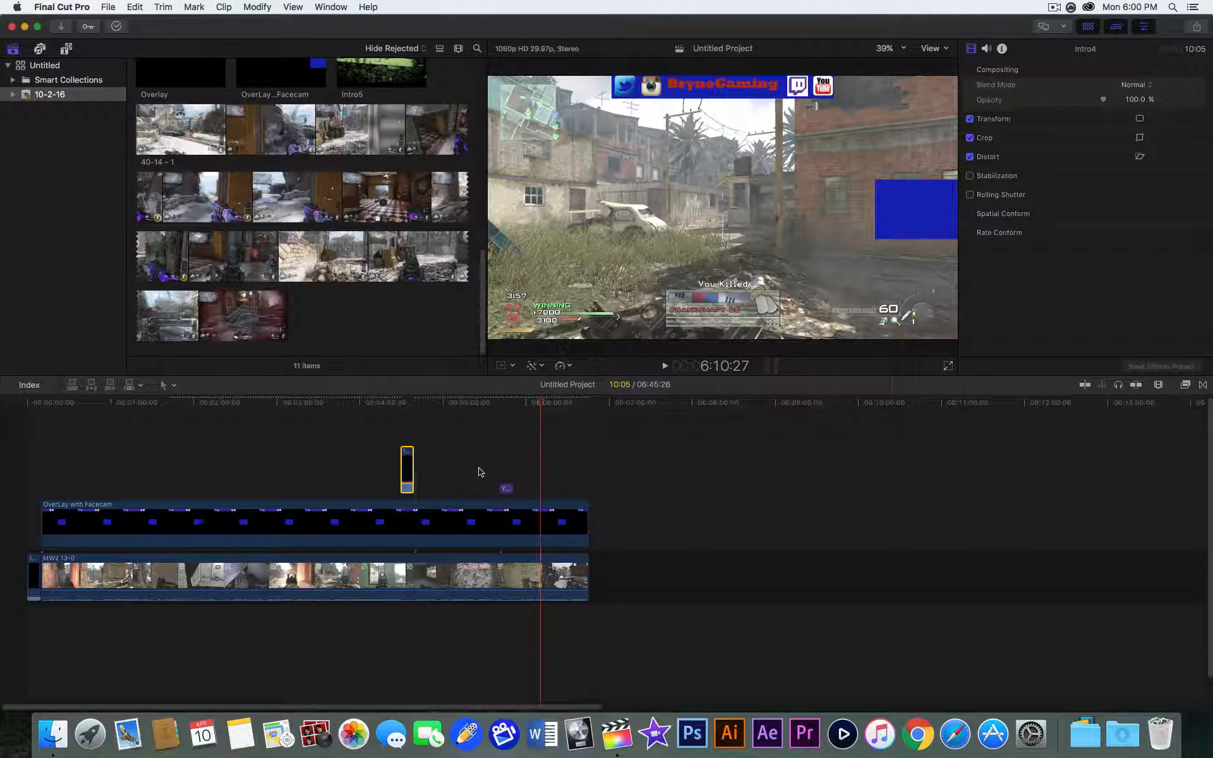
pyautogui.moveTo(407, 465); pyautogui.dragTo(482, 433)
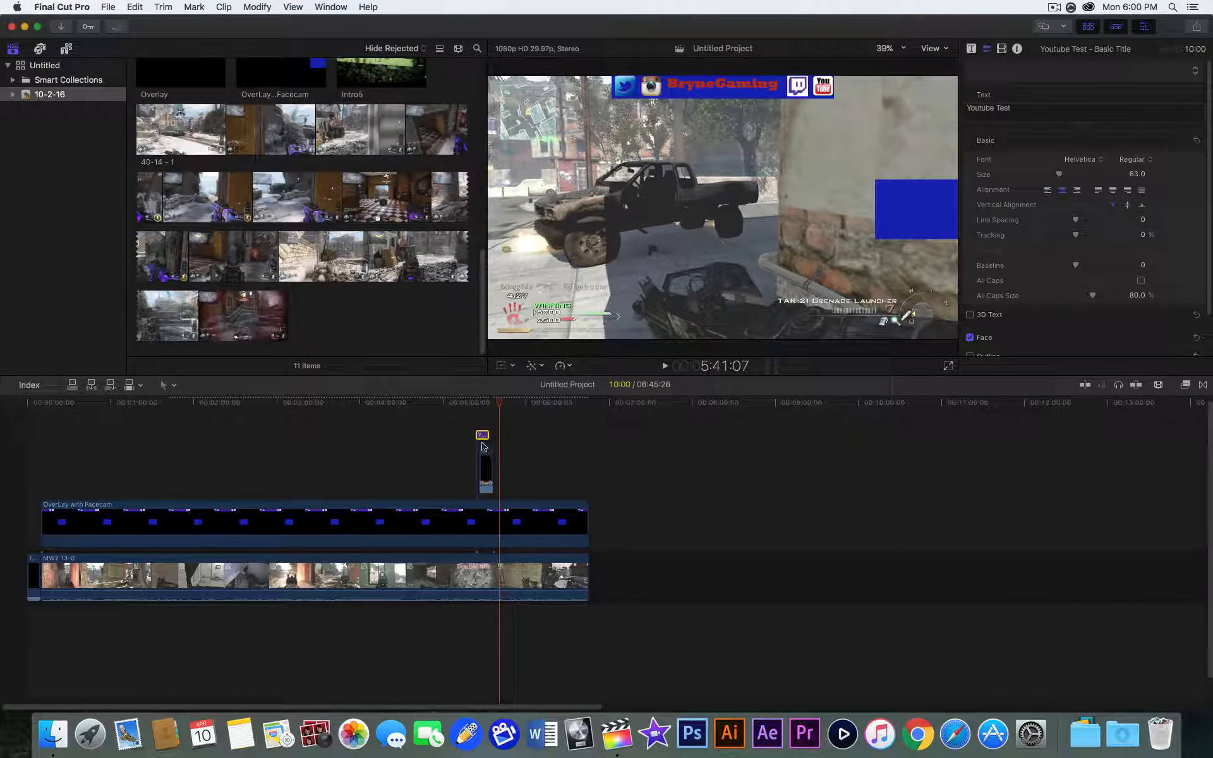
pyautogui.click(482, 425)
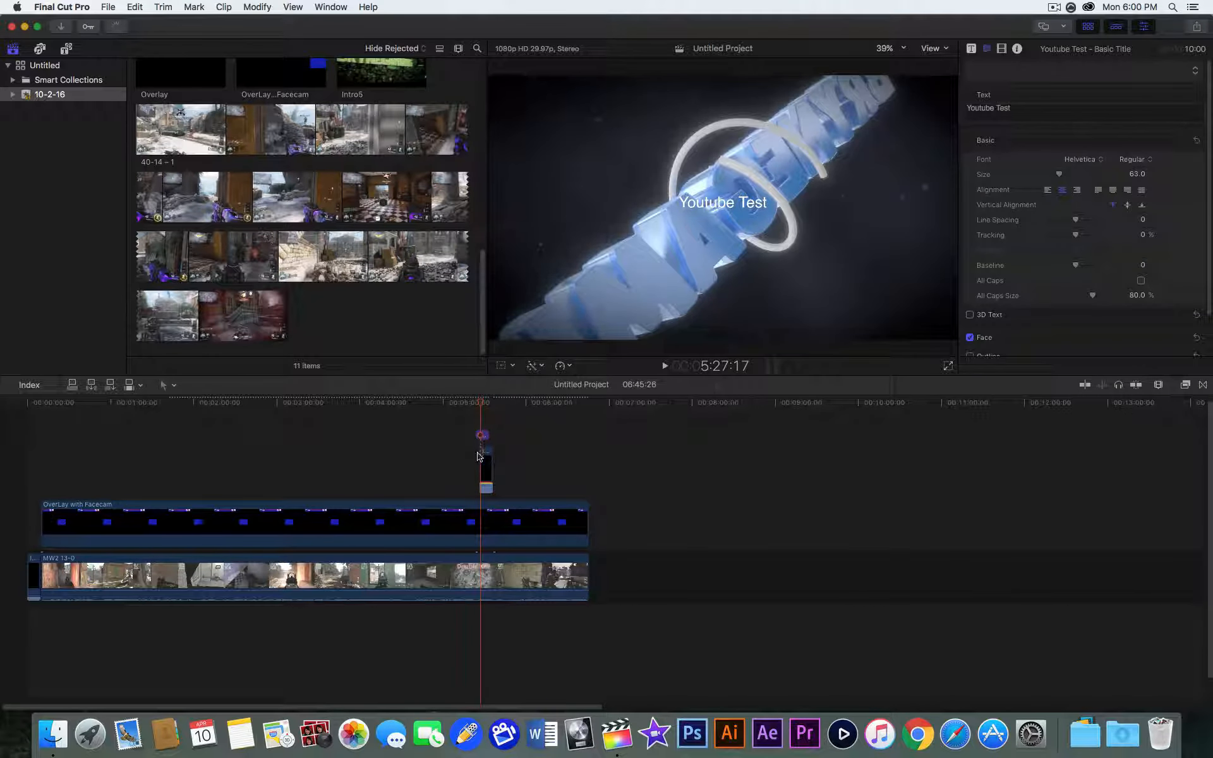
# Step: Shrink the Intro4 clip with the Transform tool and position it over the overlay's blue facecam box
pyautogui.click(484, 467)
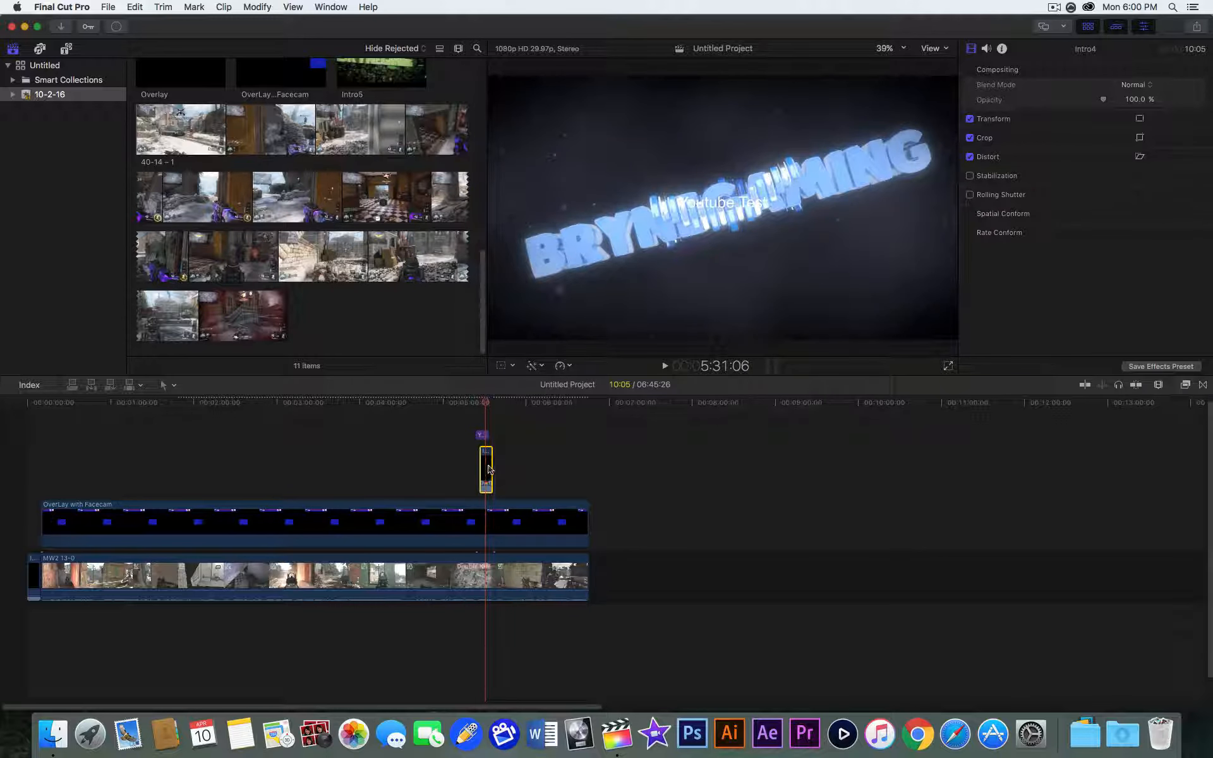
pyautogui.click(503, 366)
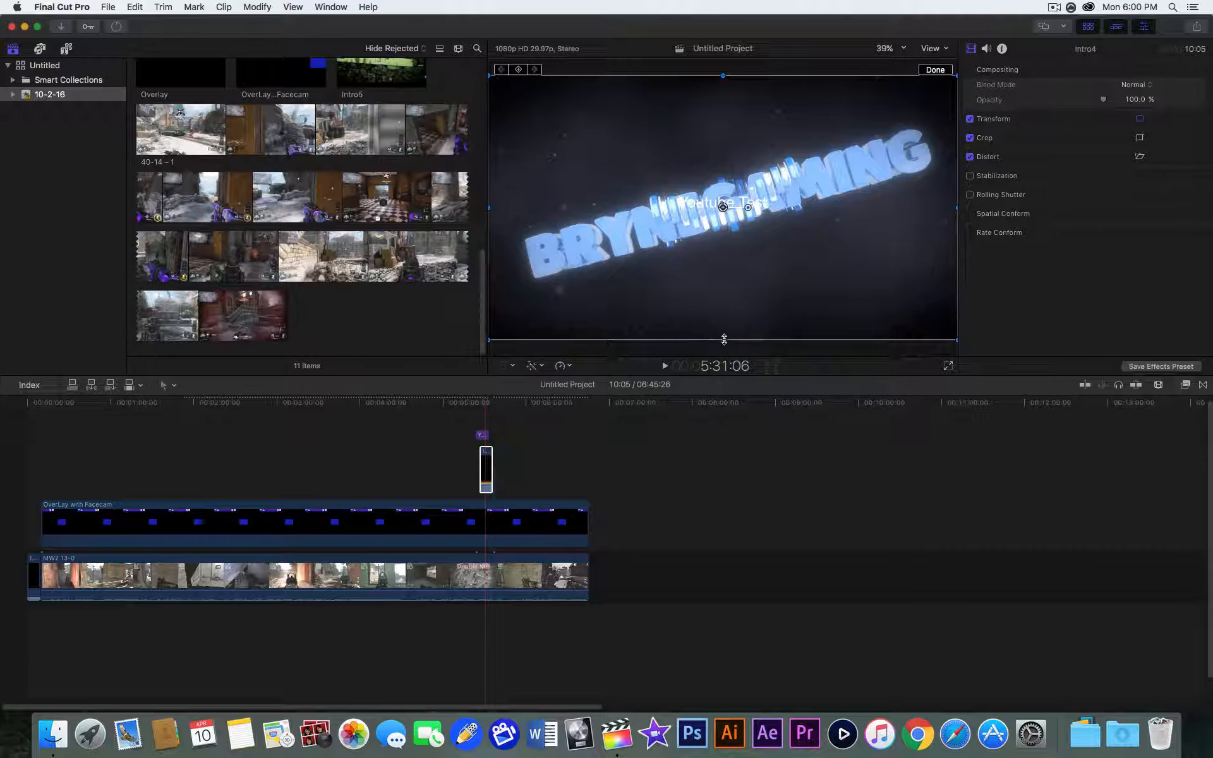
pyautogui.moveTo(724, 339)
pyautogui.mouseDown()
pyautogui.moveTo(728, 248)
pyautogui.moveTo(734, 283)
pyautogui.moveTo(744, 242)
pyautogui.moveTo(725, 343)
pyautogui.mouseUp()
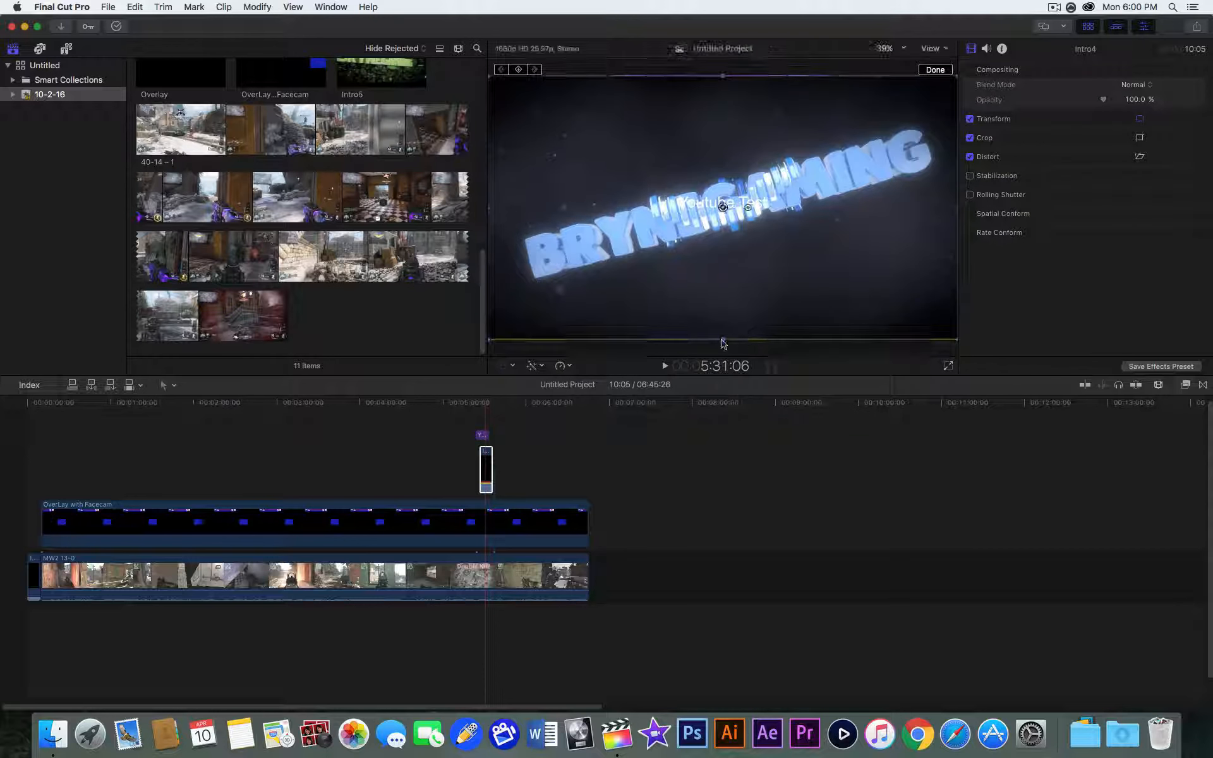
pyautogui.moveTo(487, 340); pyautogui.dragTo(480, 335)
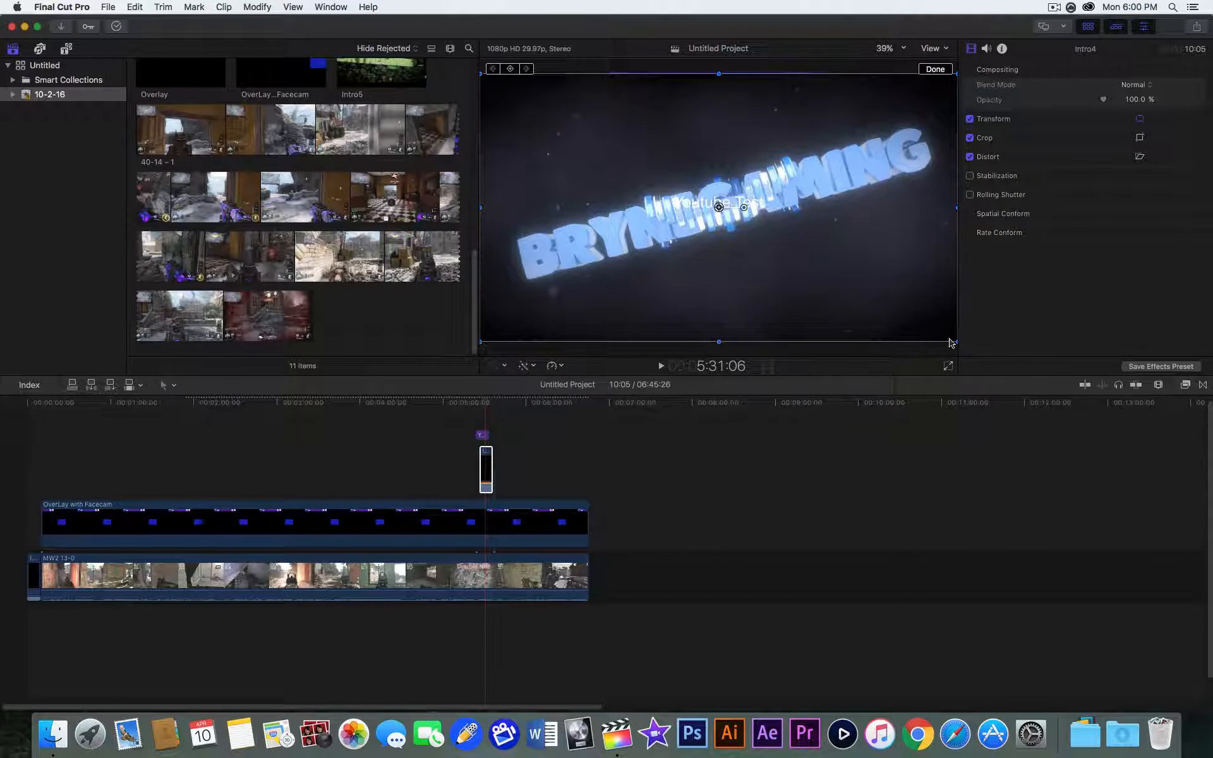
pyautogui.moveTo(956, 342); pyautogui.dragTo(927, 225)
pyautogui.click(900, 241)
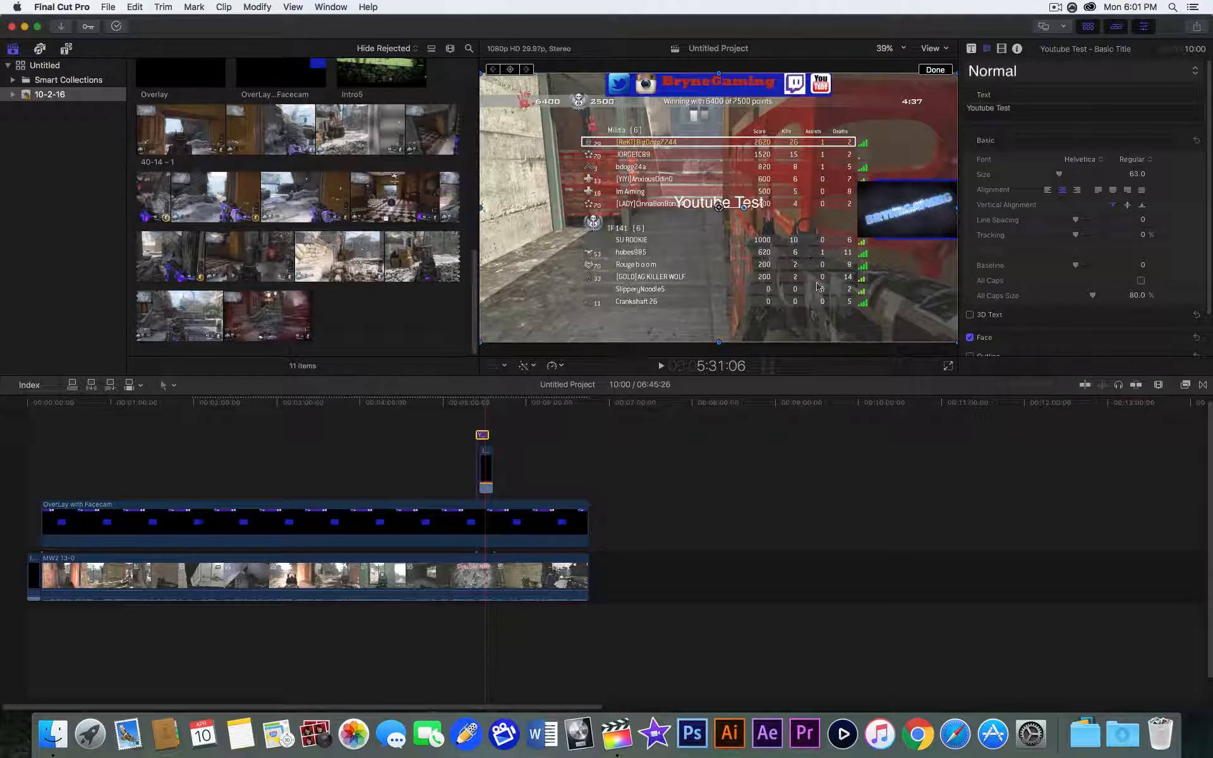
pyautogui.click(817, 456)
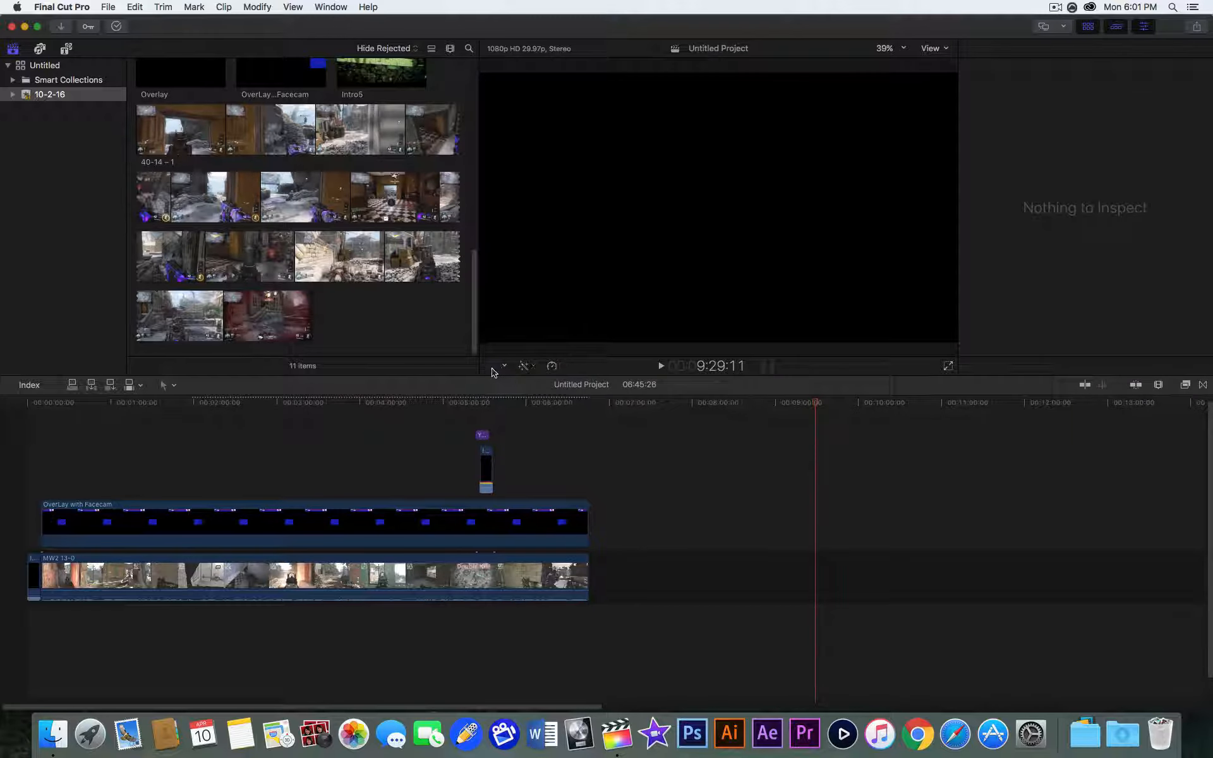
# Step: Play the project from 5:15:07 to review the title and the shrunken Intro4, and zoom the timeline in on them
pyautogui.click(463, 413)
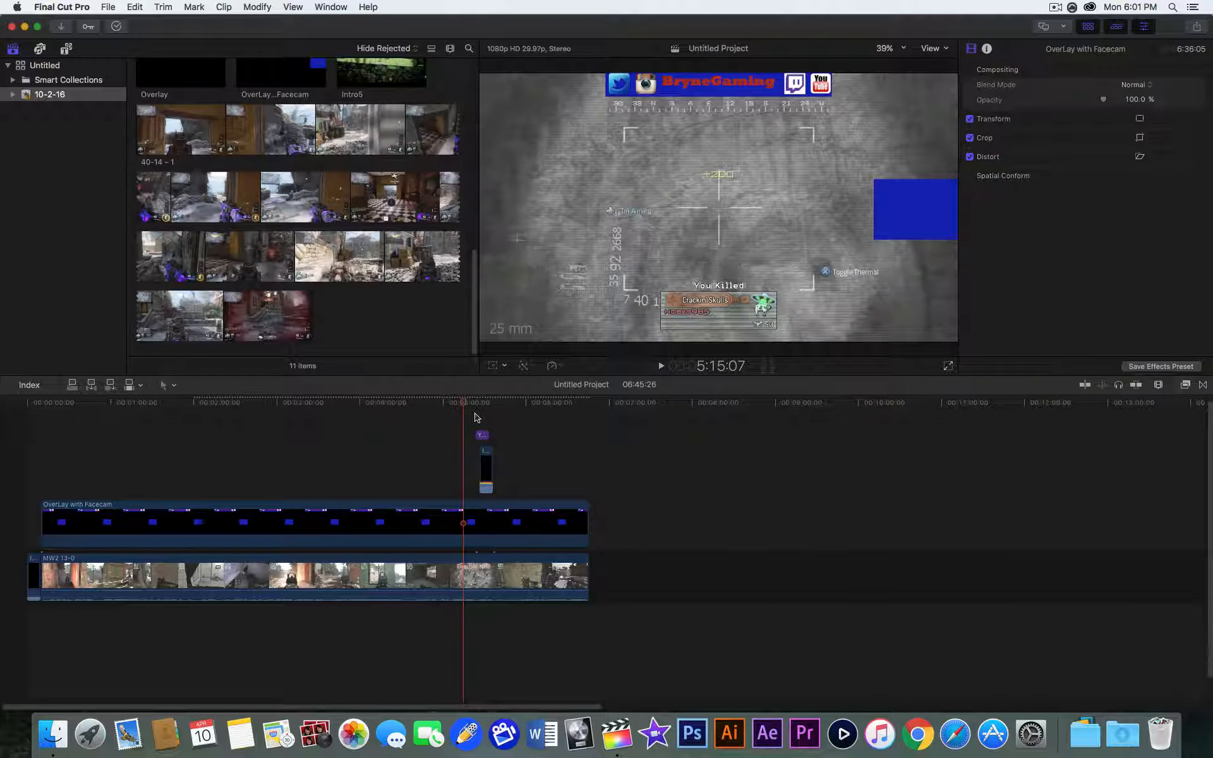
pyautogui.press('space')
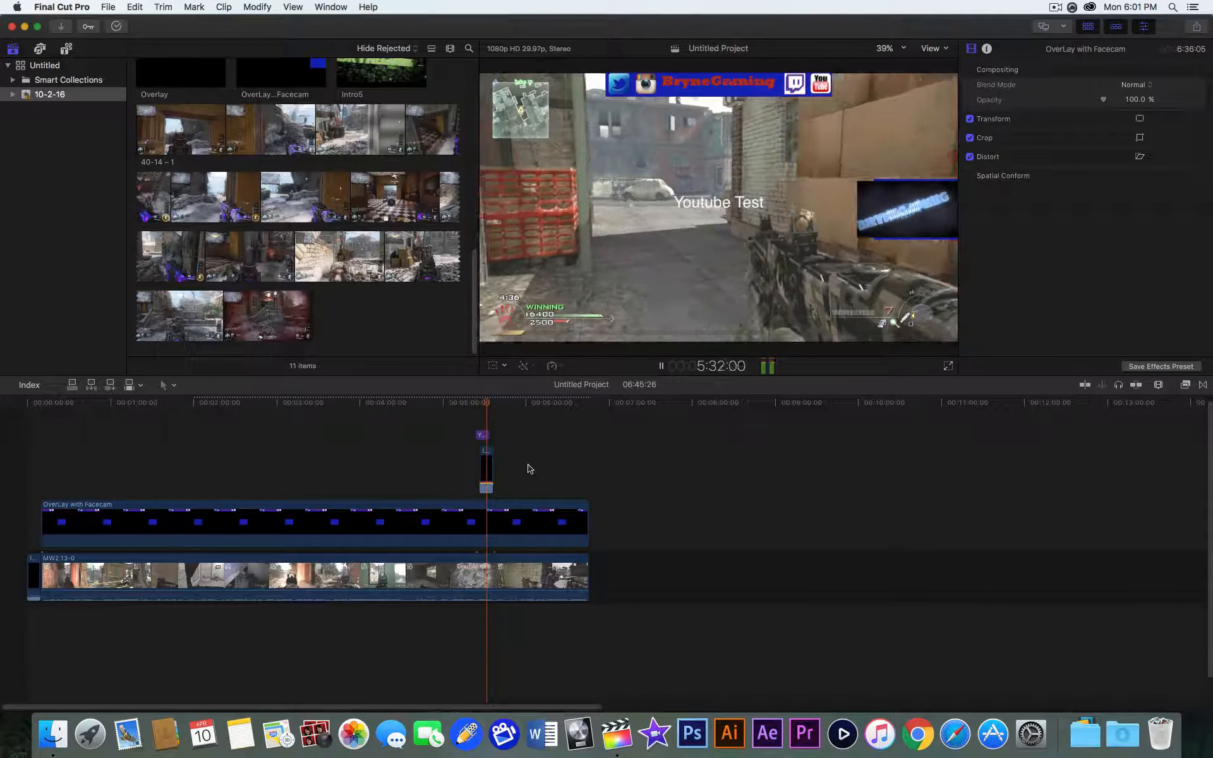
pyautogui.press('space')
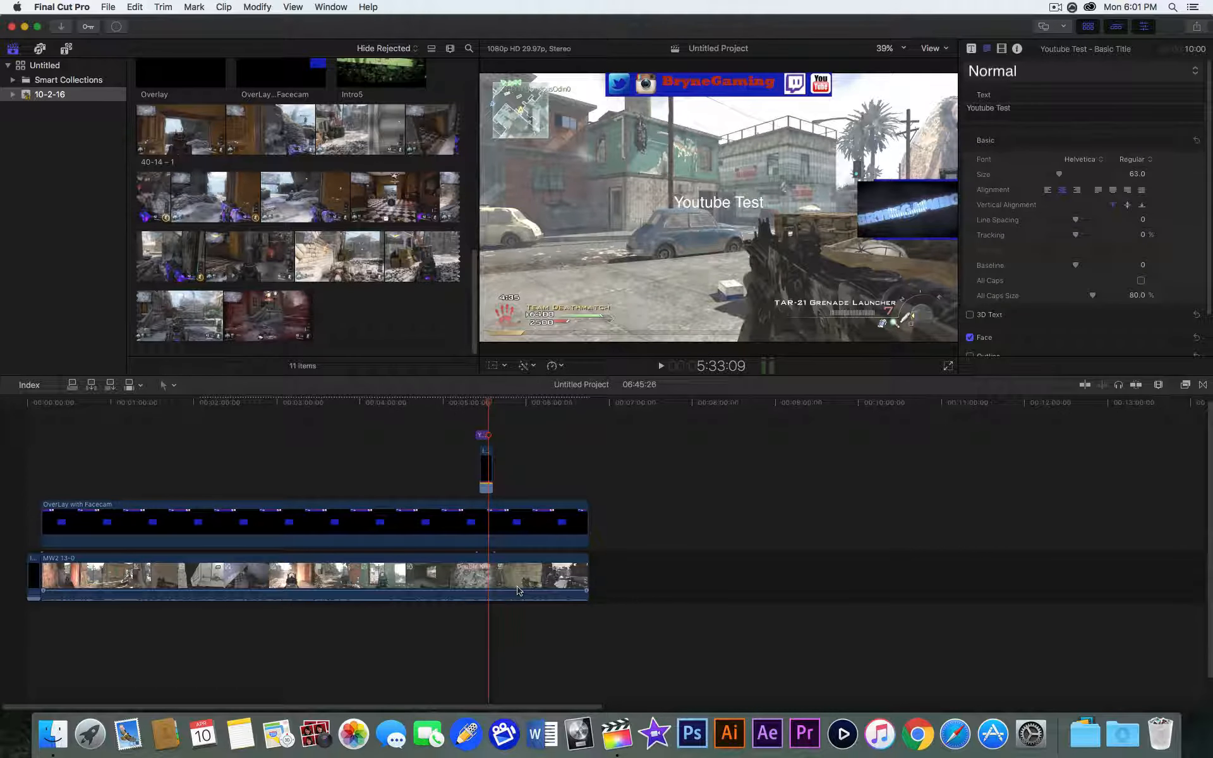
pyautogui.press('super+equal')
pyautogui.press('super+equal')
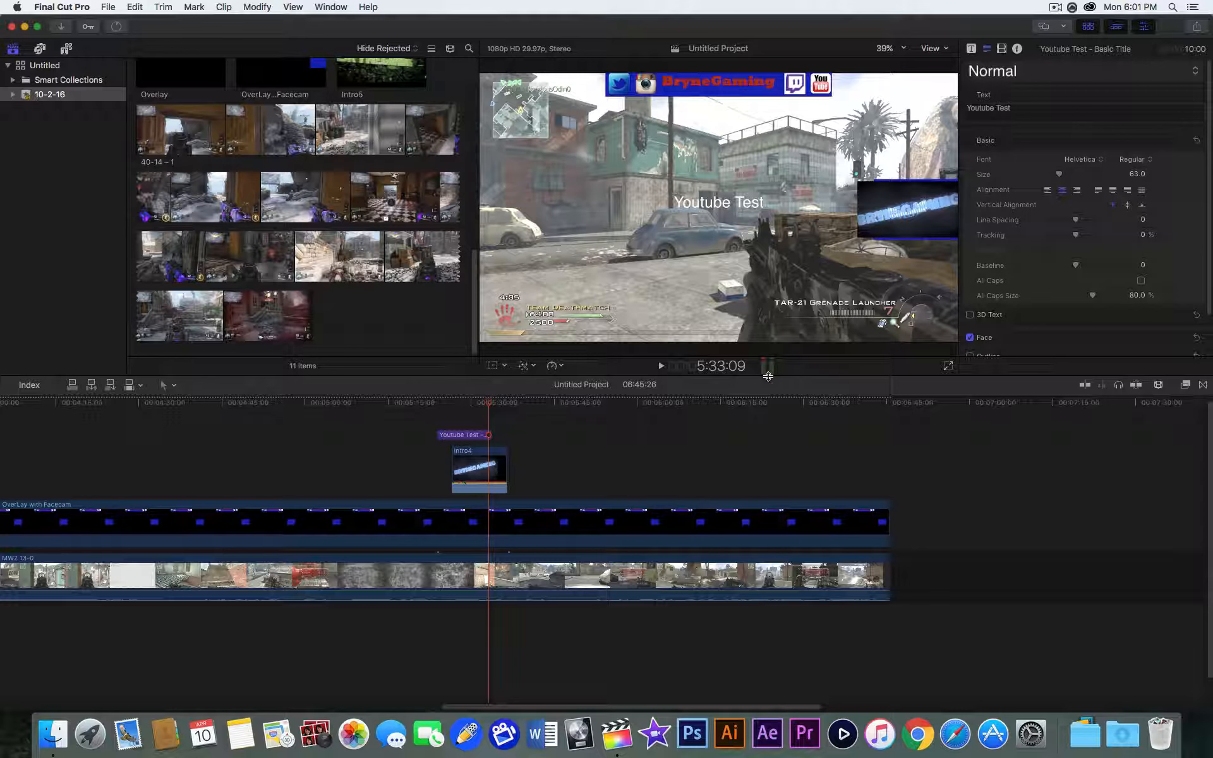
# Step: Set the Intro4 clip's volume to -5.0 dB and play the project around 5:30 to check it
pyautogui.moveTo(768, 377); pyautogui.dragTo(768, 376)
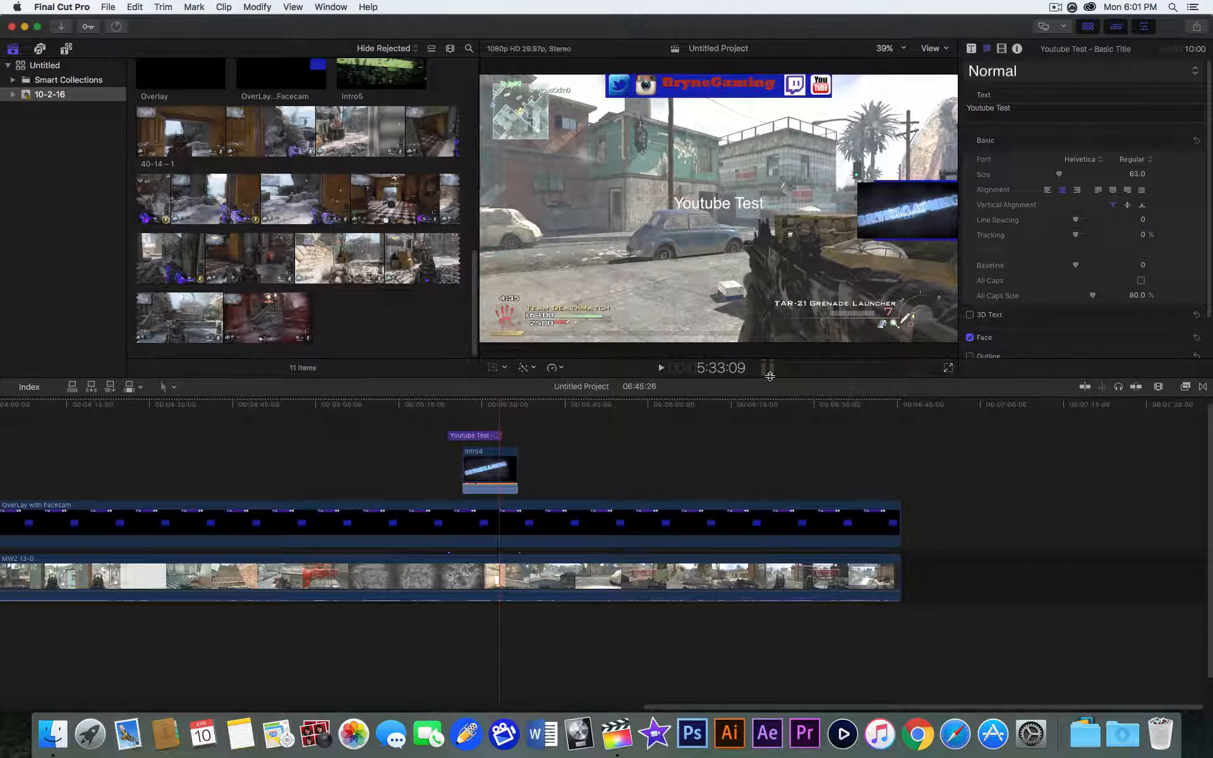
pyautogui.moveTo(485, 482); pyautogui.dragTo(491, 477)
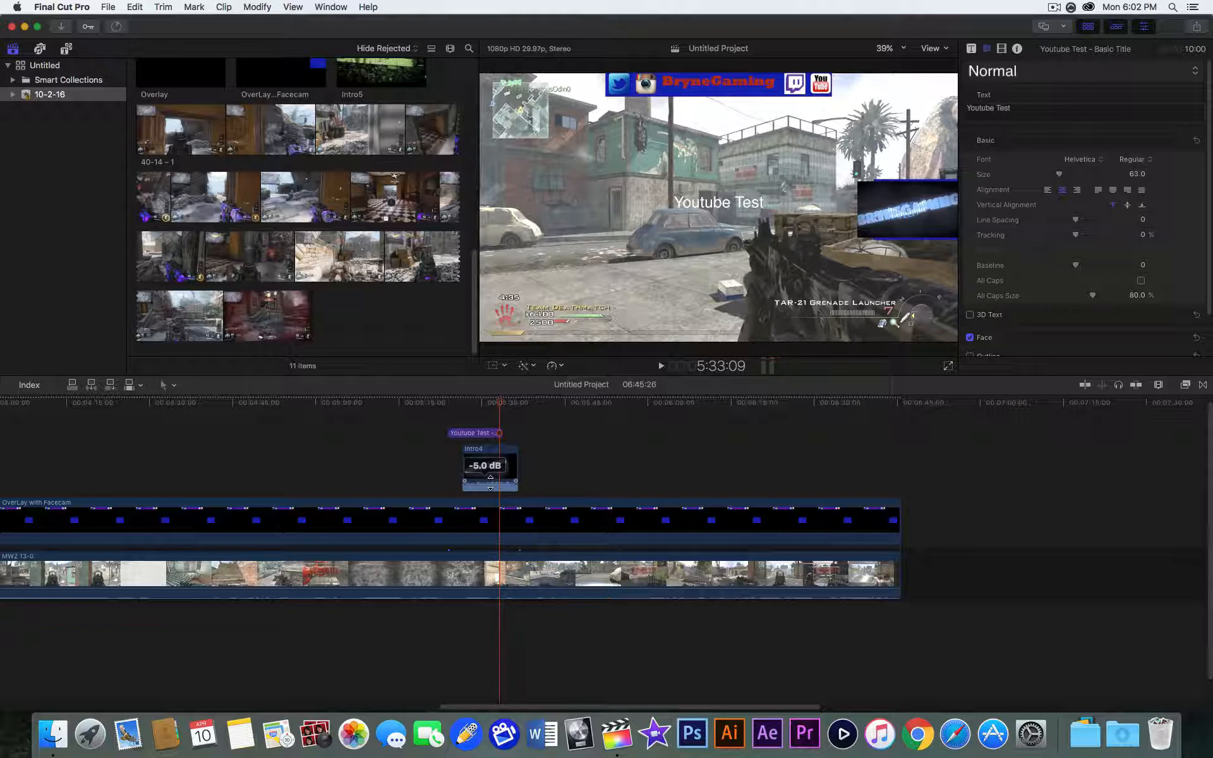
pyautogui.click(505, 424)
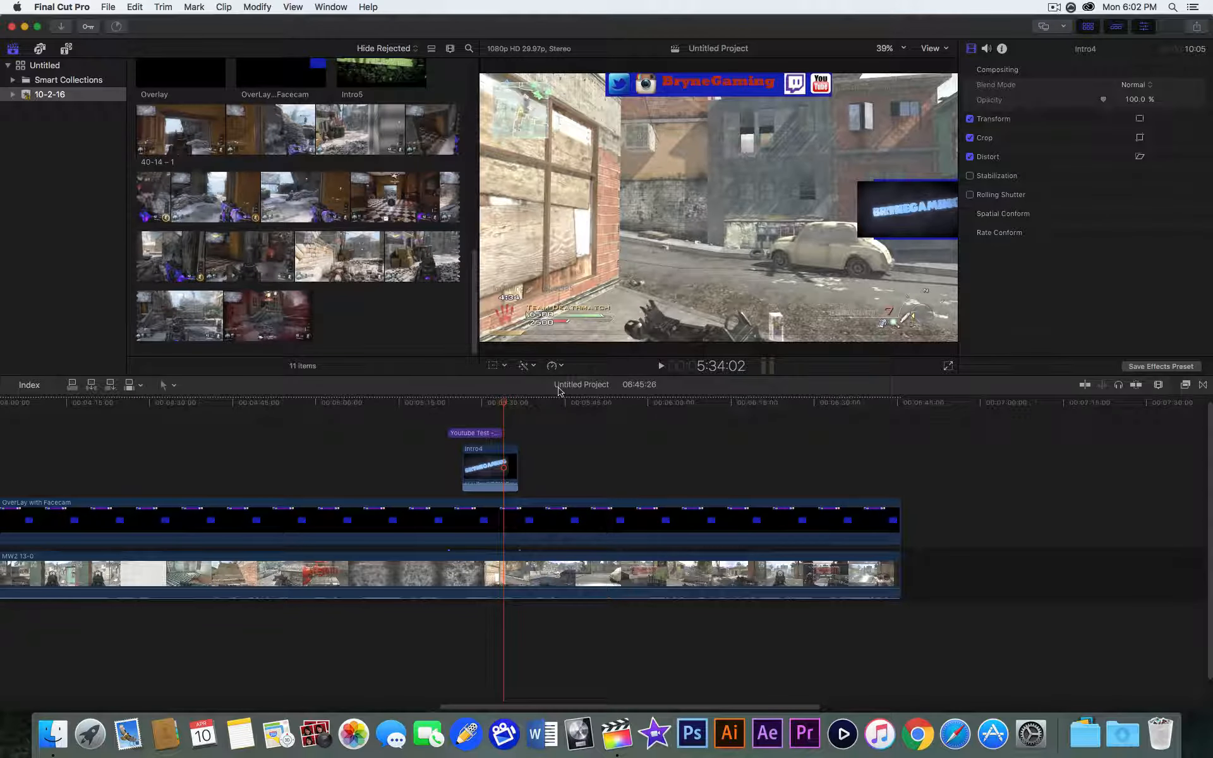
pyautogui.press('space')
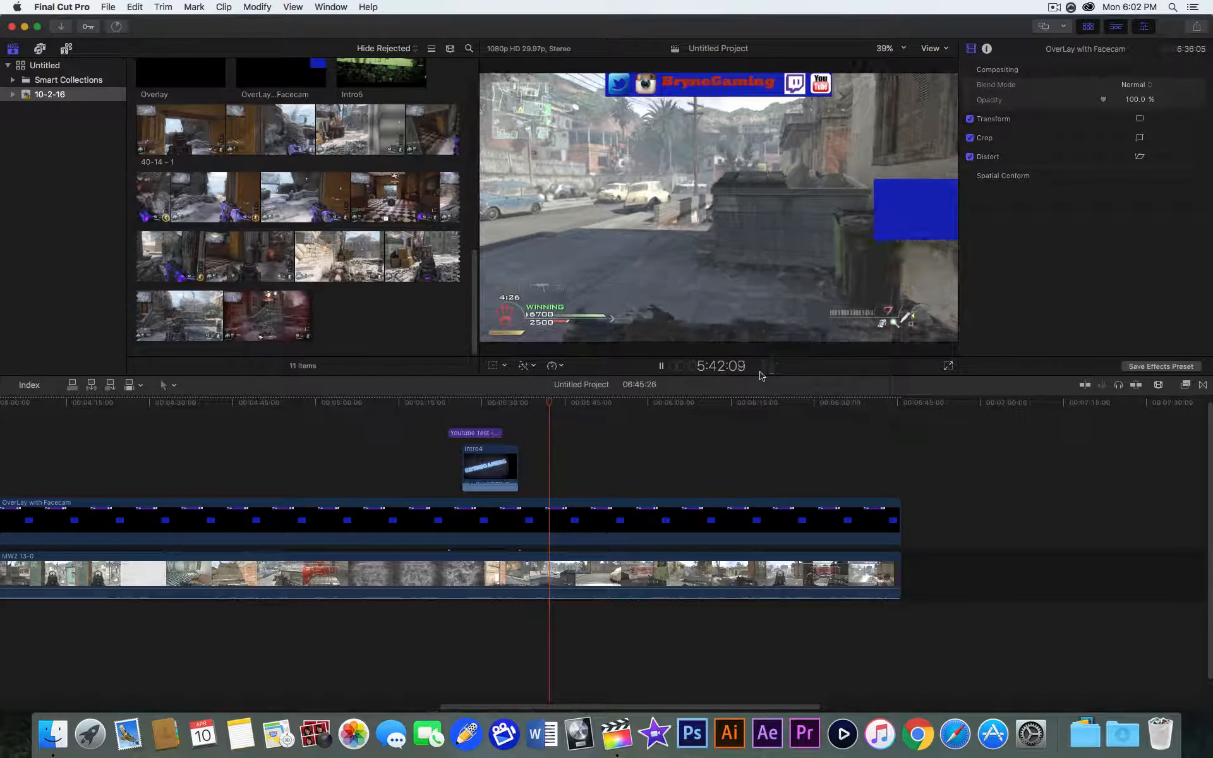
pyautogui.click(473, 425)
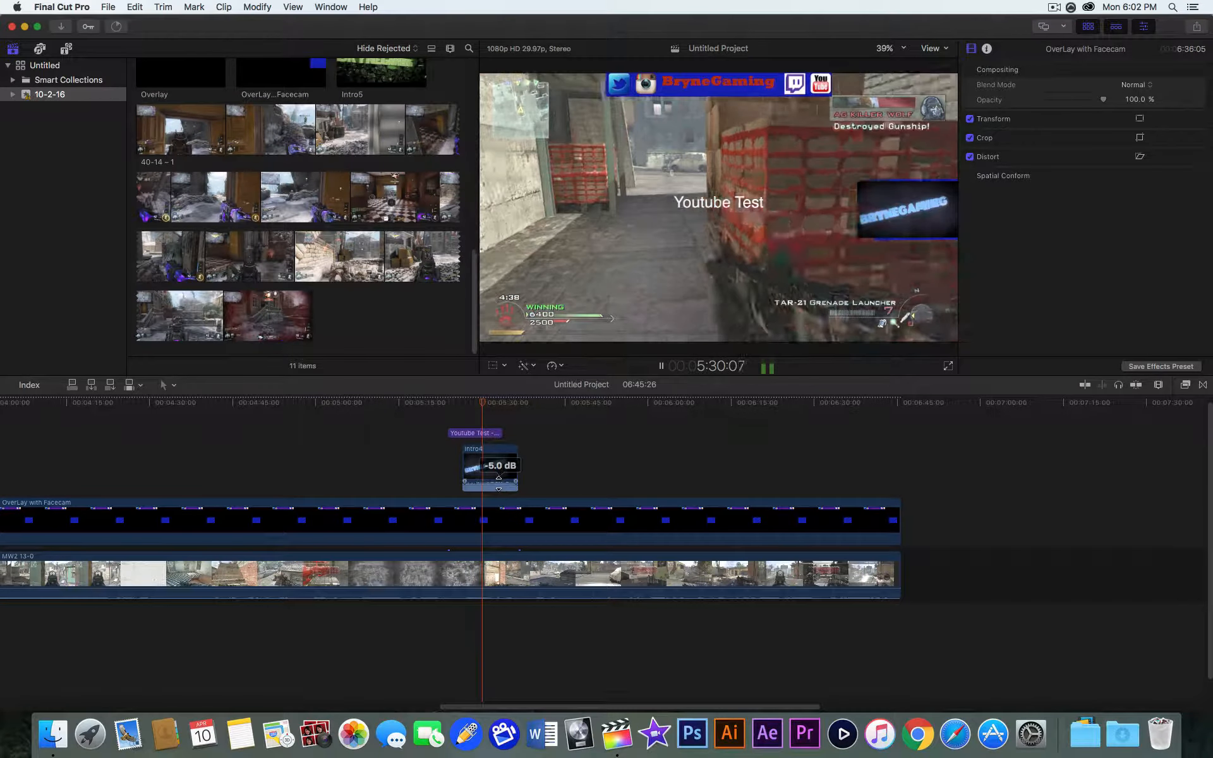
pyautogui.press('space')
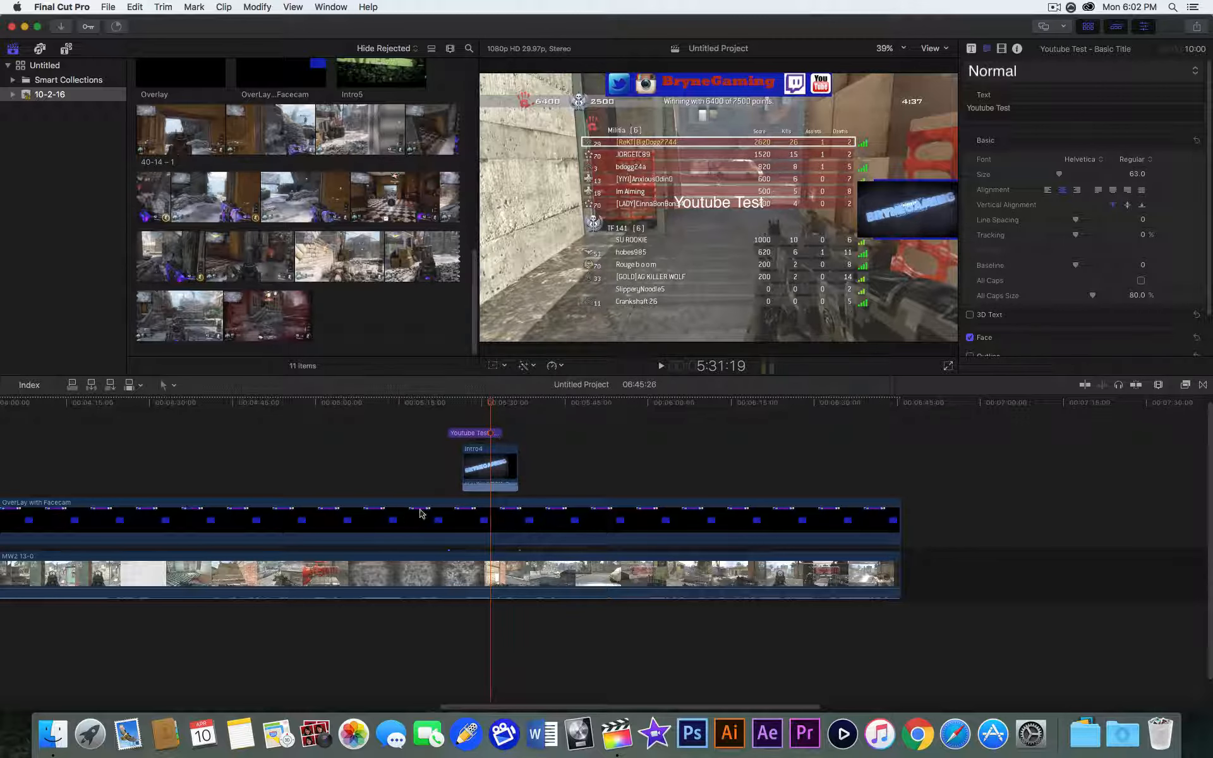
# Step: Place the playhead at 4:13:20 and view the destinations available for sharing the project
pyautogui.press('super+minus')
pyautogui.press('super+minus')
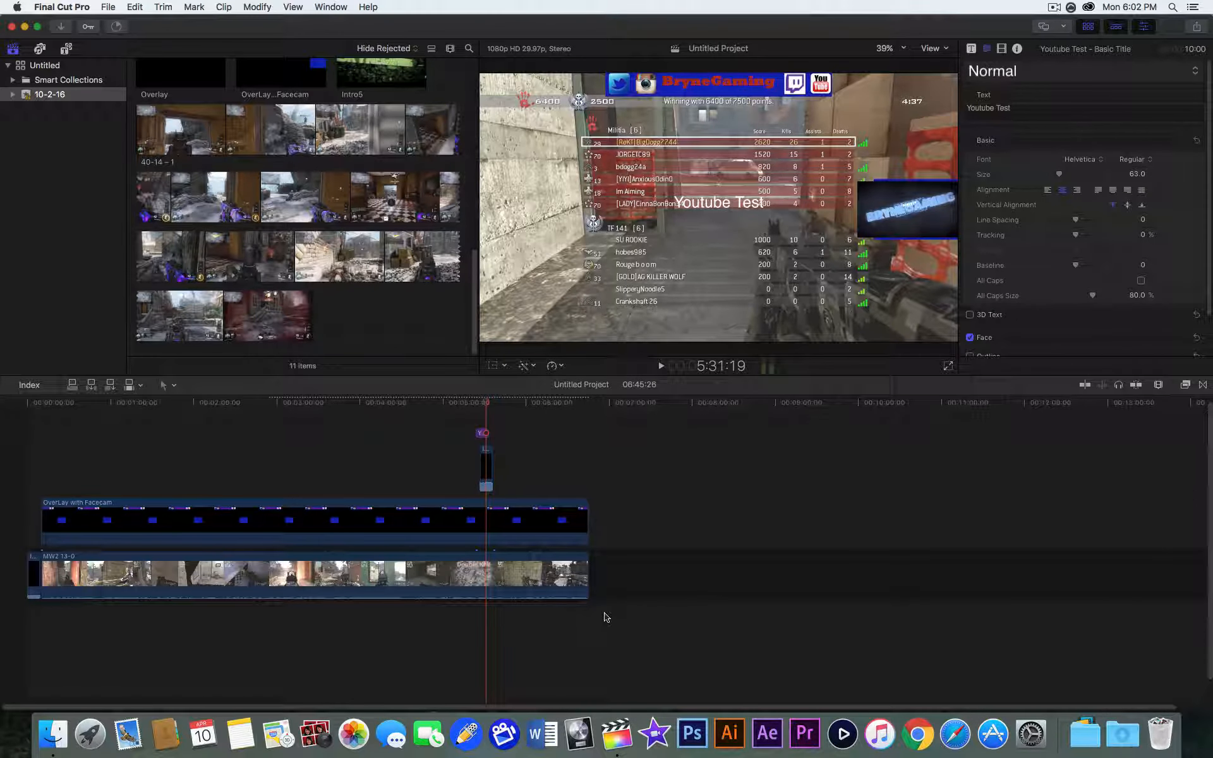
pyautogui.click(379, 442)
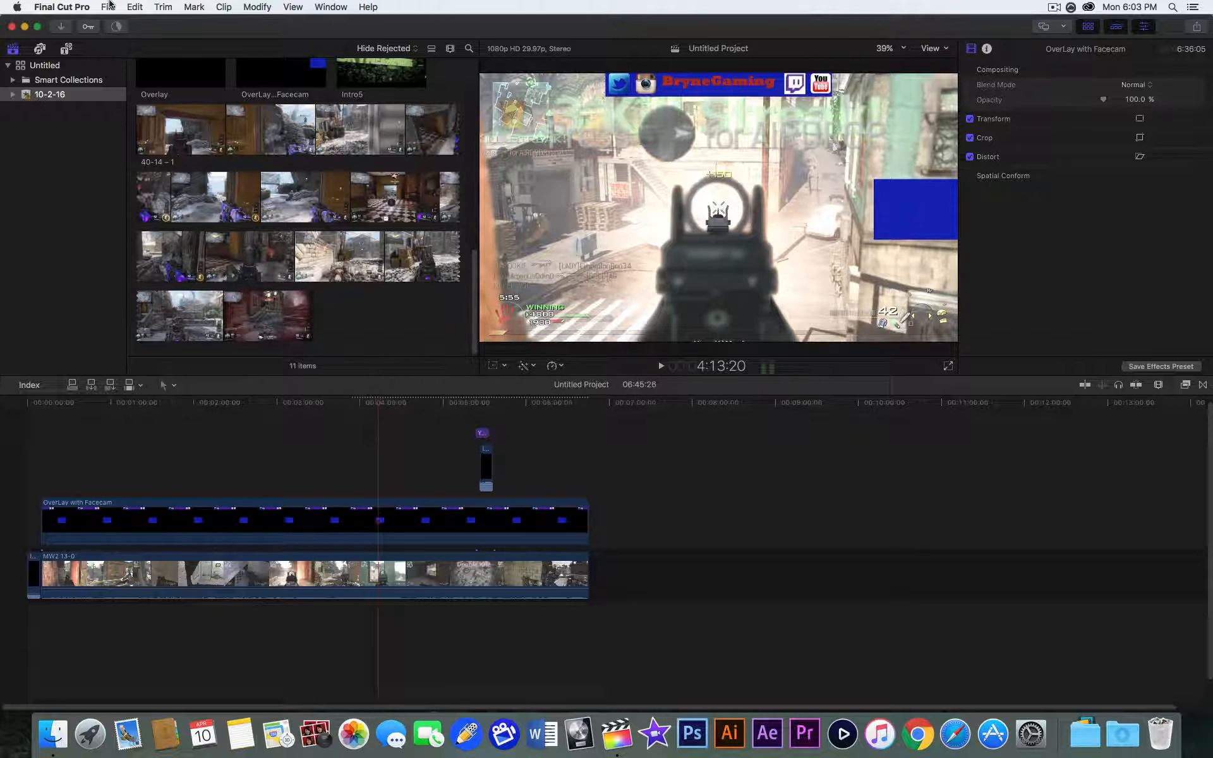
pyautogui.click(1195, 28)
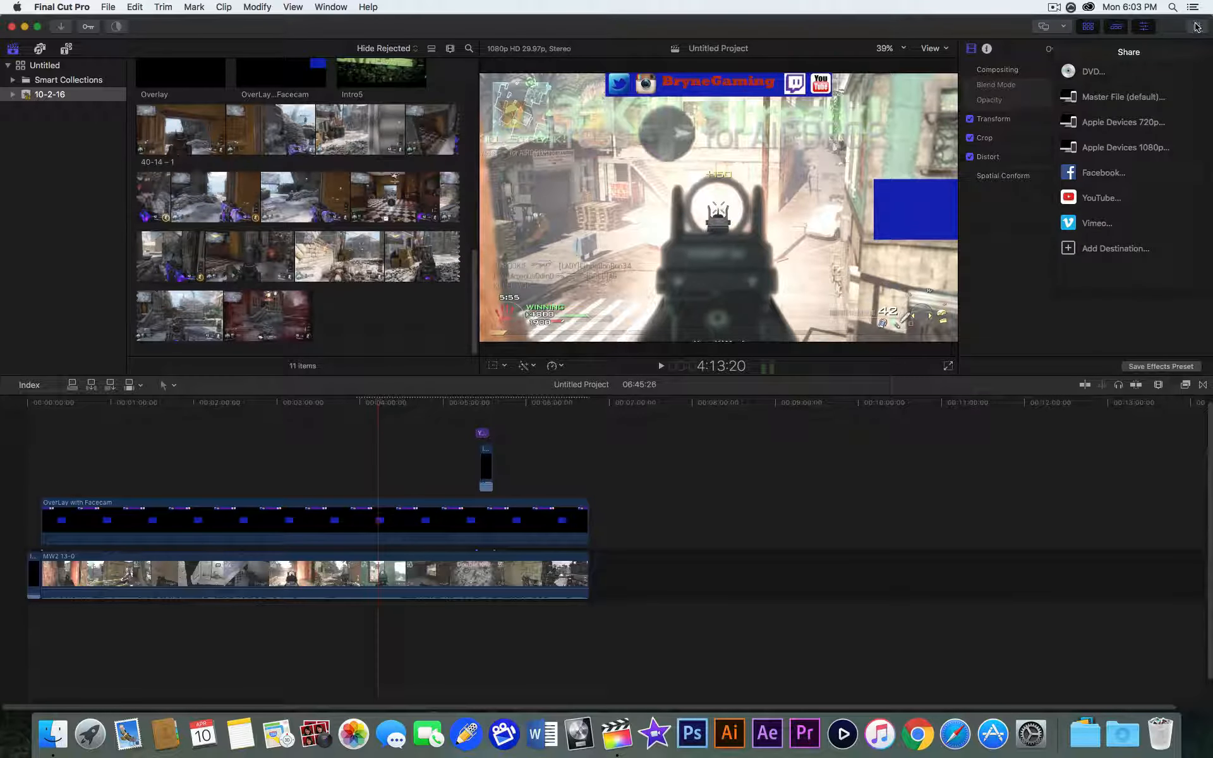
pyautogui.click(1197, 27)
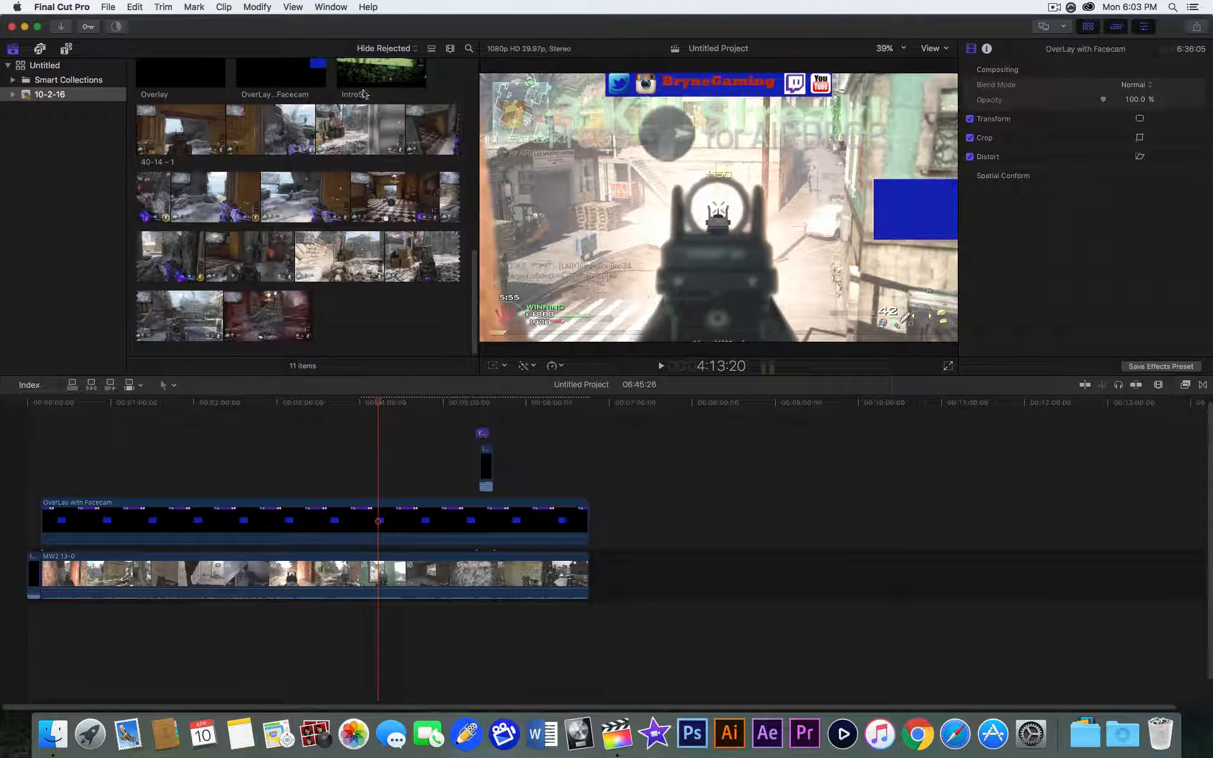
# Step: Start a Master File export of the project and enter test in its title
pyautogui.click(108, 7)
pyautogui.moveTo(158, 134)
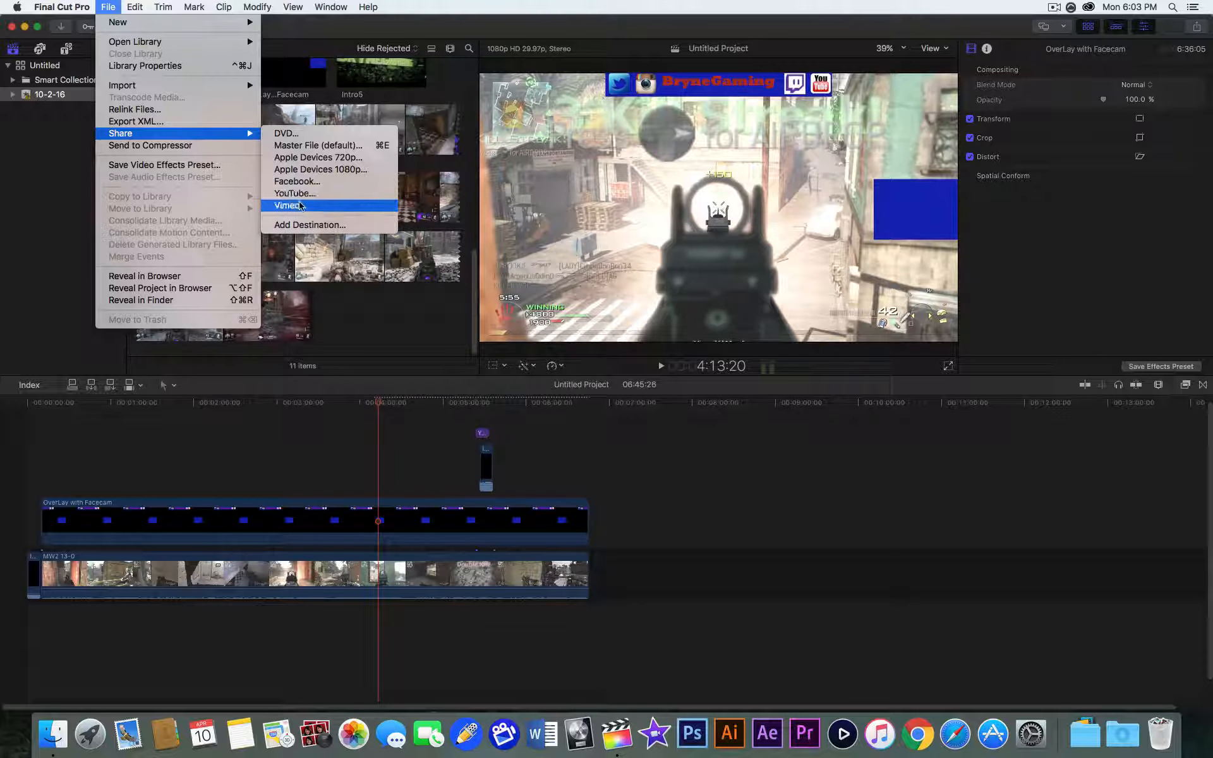
pyautogui.click(354, 148)
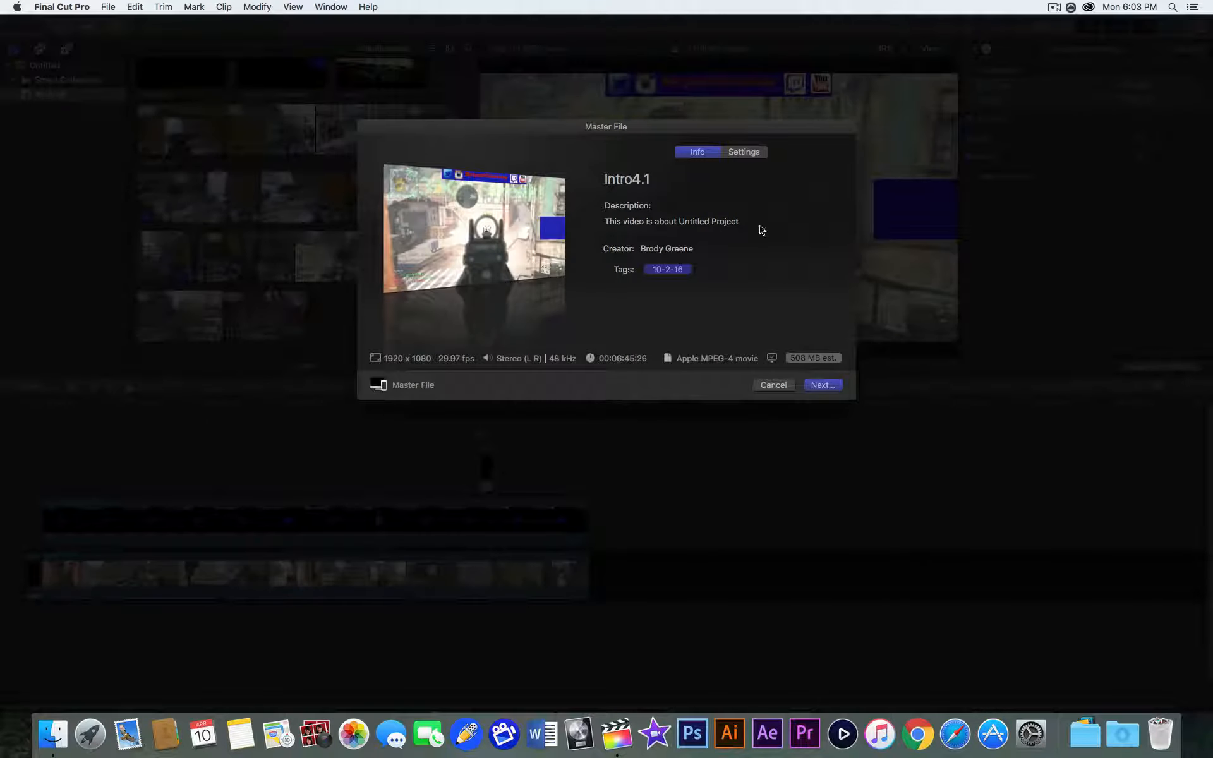
pyautogui.click(591, 182)
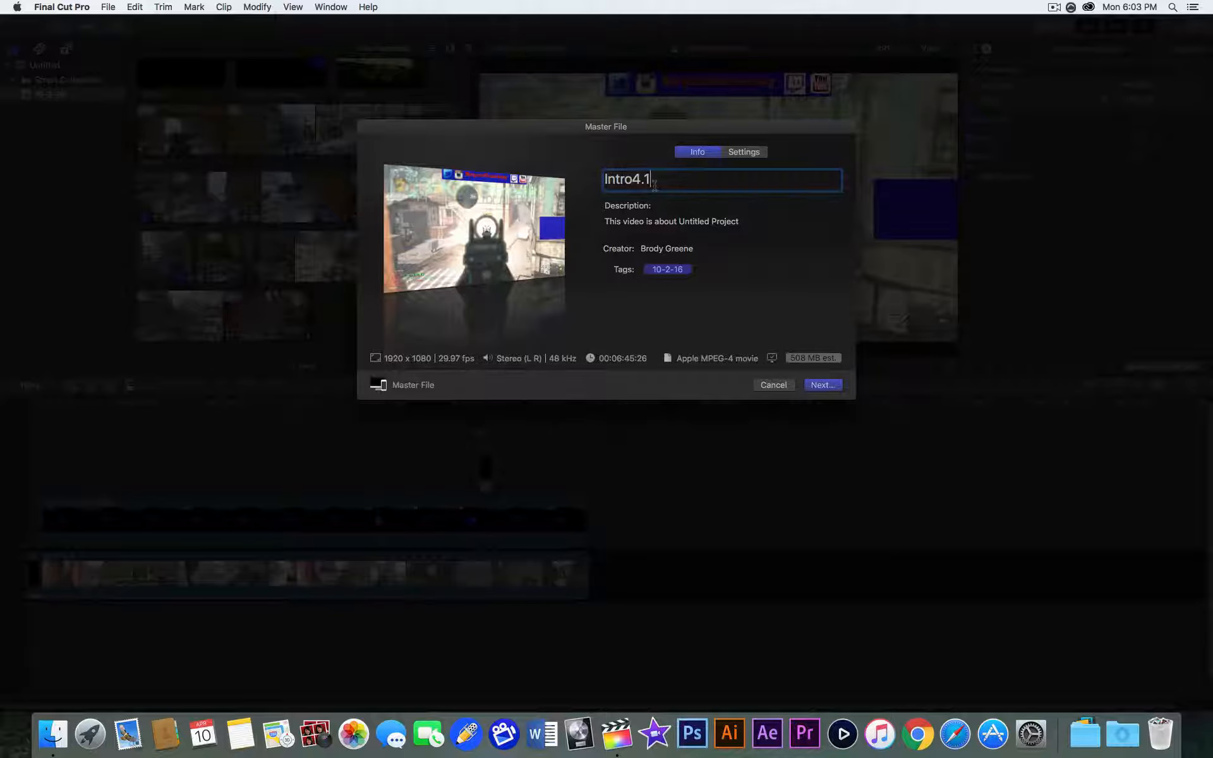
pyautogui.write('test')
# Step: Show the Master File export settings and open the video codec choices
pyautogui.click(746, 149)
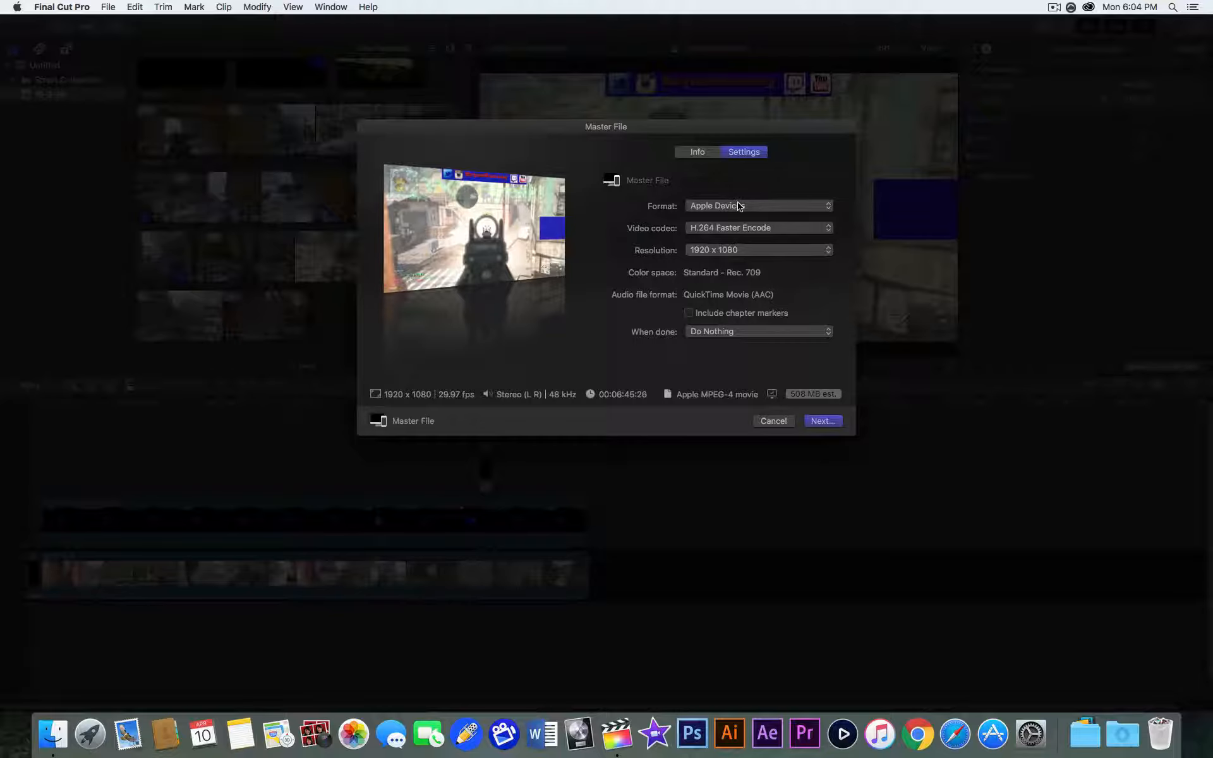
pyautogui.click(742, 232)
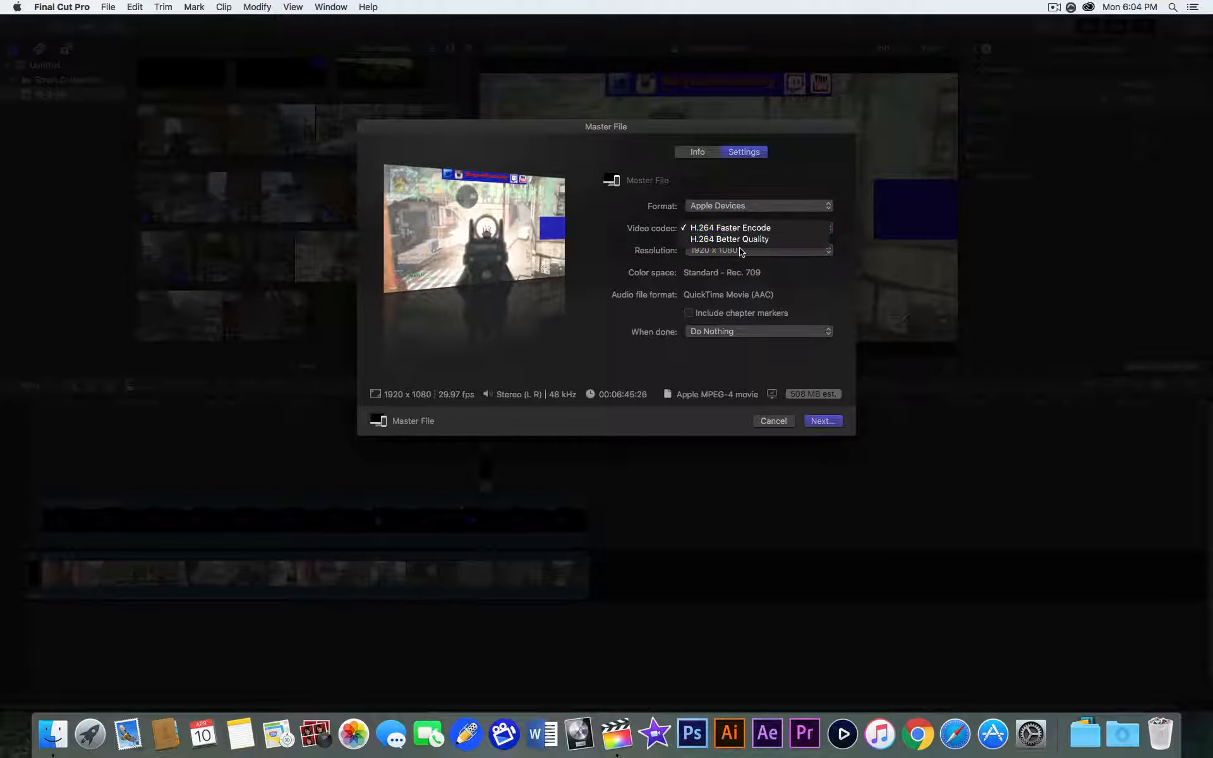